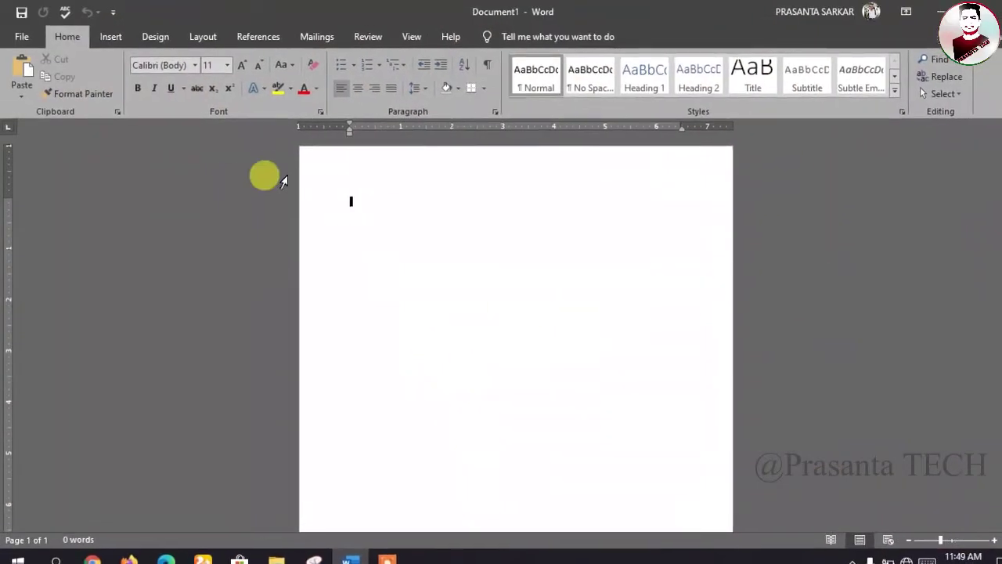
# - Set a custom paper size of width 10" and height 7" for the whole document
pyautogui.click(207, 39)
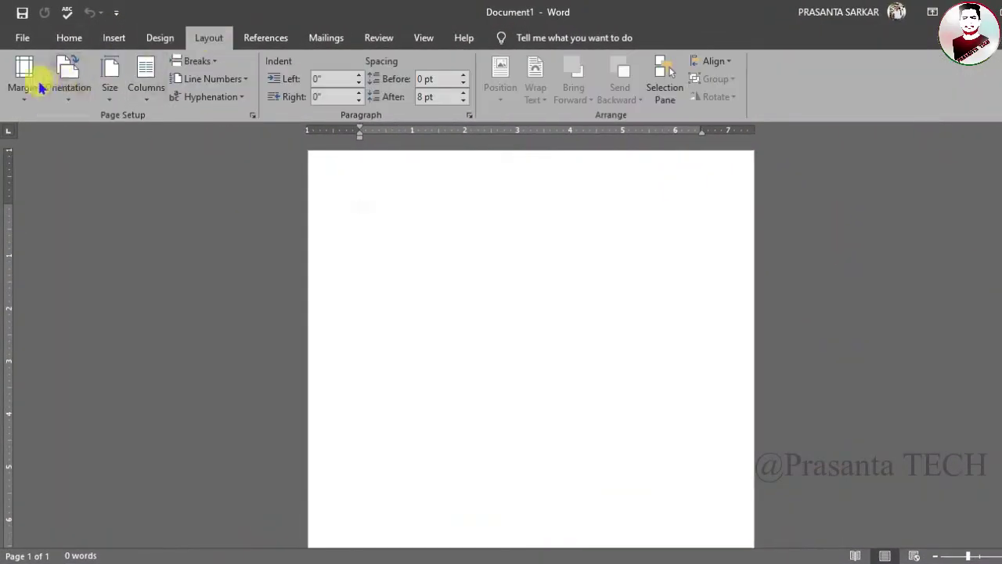
pyautogui.click(28, 74)
pyautogui.click(90, 166)
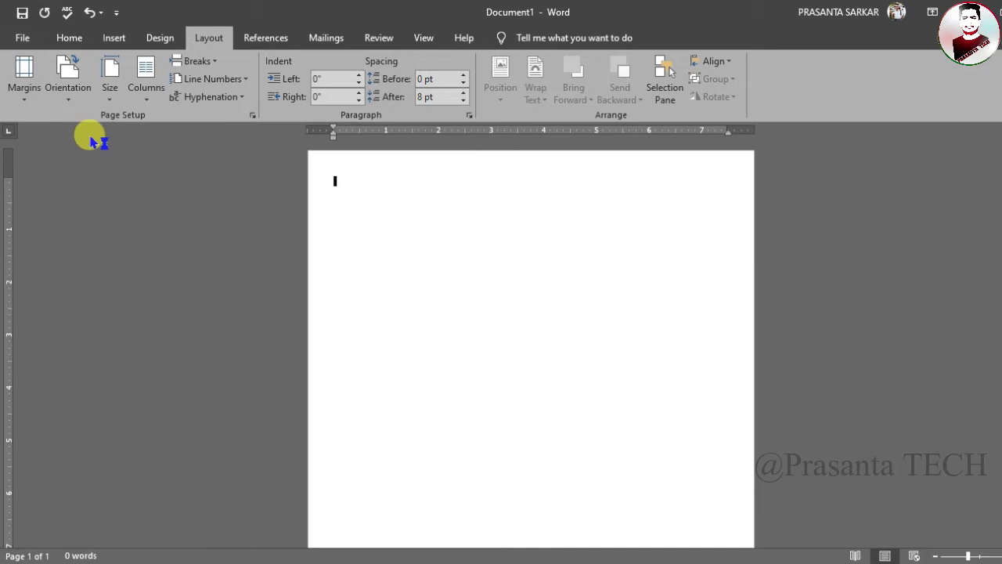
pyautogui.click(108, 93)
pyautogui.click(160, 463)
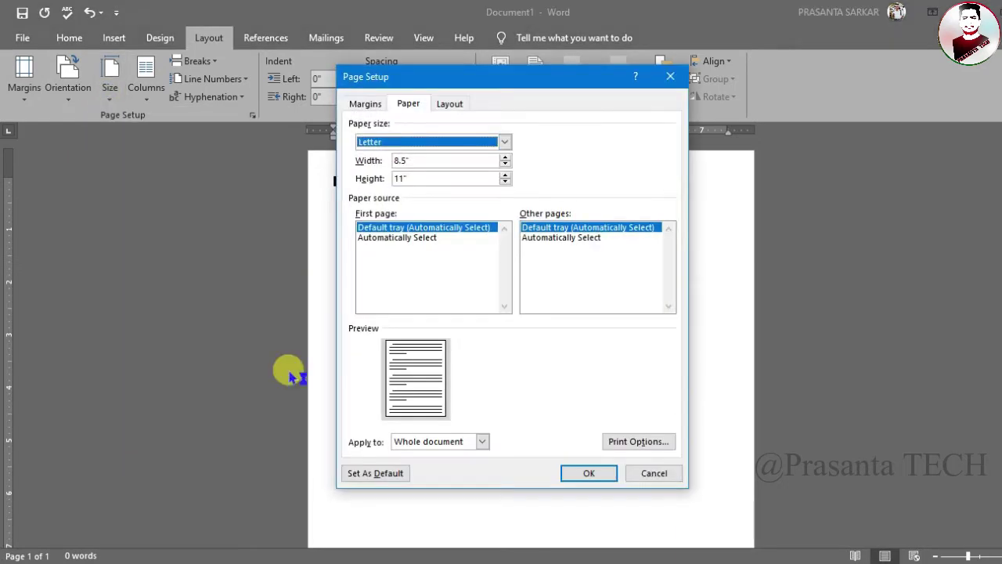
pyautogui.click(427, 160)
pyautogui.write('10')
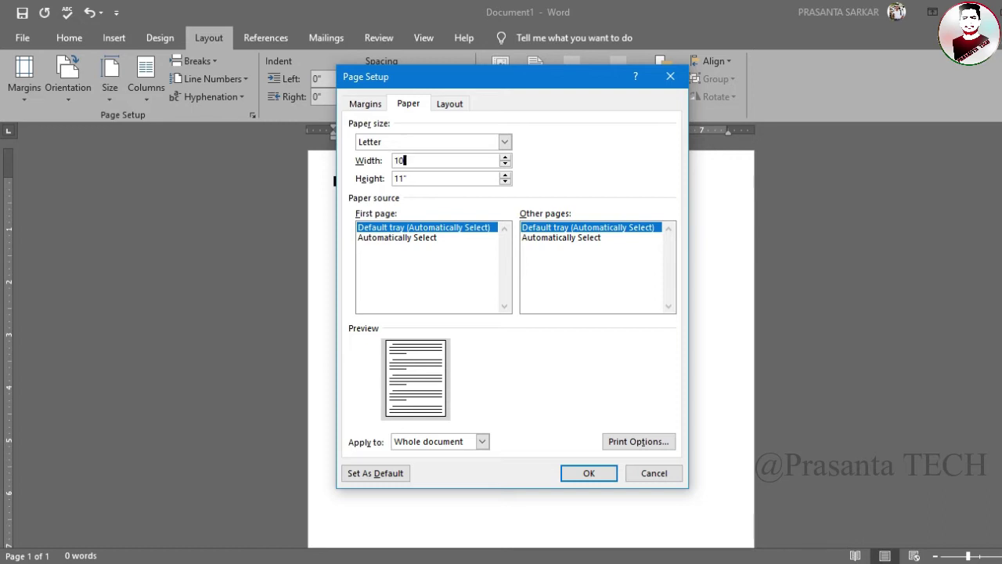
pyautogui.click(443, 180)
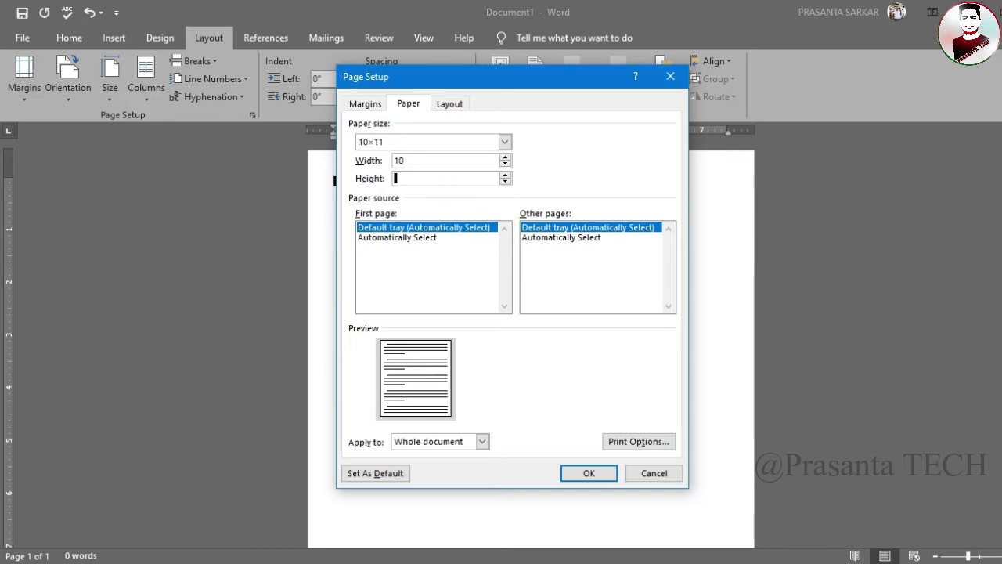
pyautogui.write('7')
pyautogui.click(587, 473)
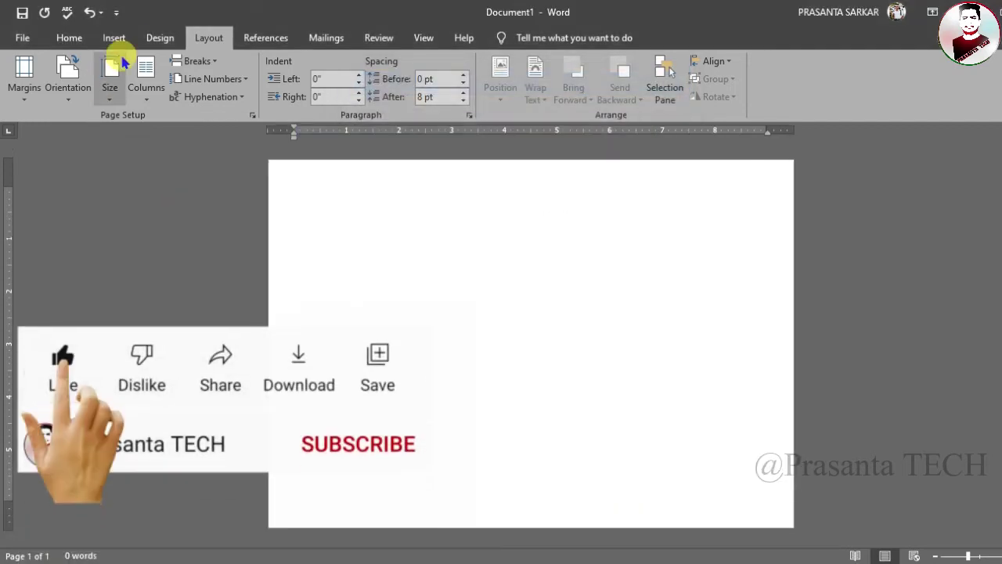
# - Apply a double-line 3-D page border in dark blue at 4½ pt width
pyautogui.click(160, 38)
pyautogui.click(995, 79)
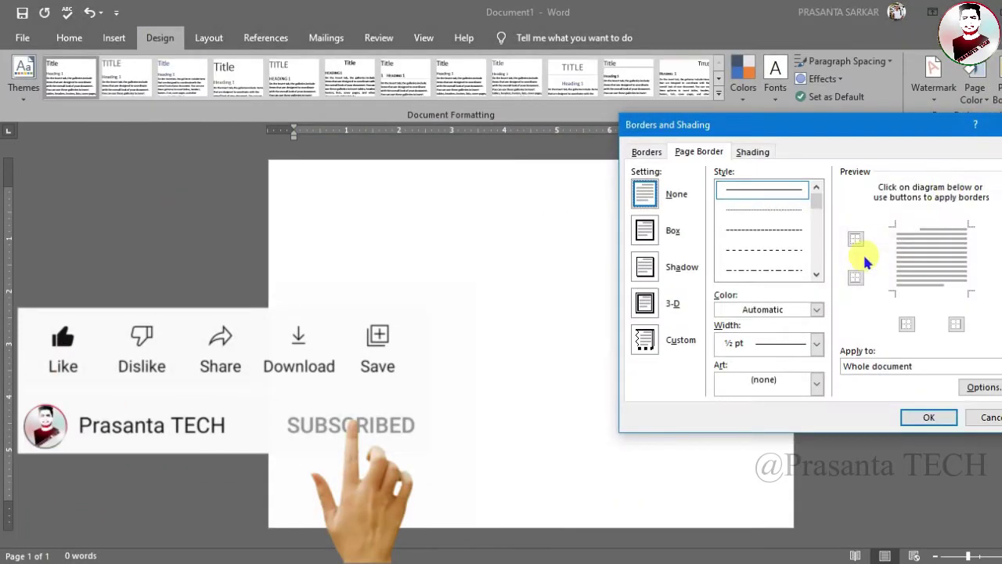
pyautogui.click(816, 274)
pyautogui.click(816, 274)
pyautogui.click(790, 271)
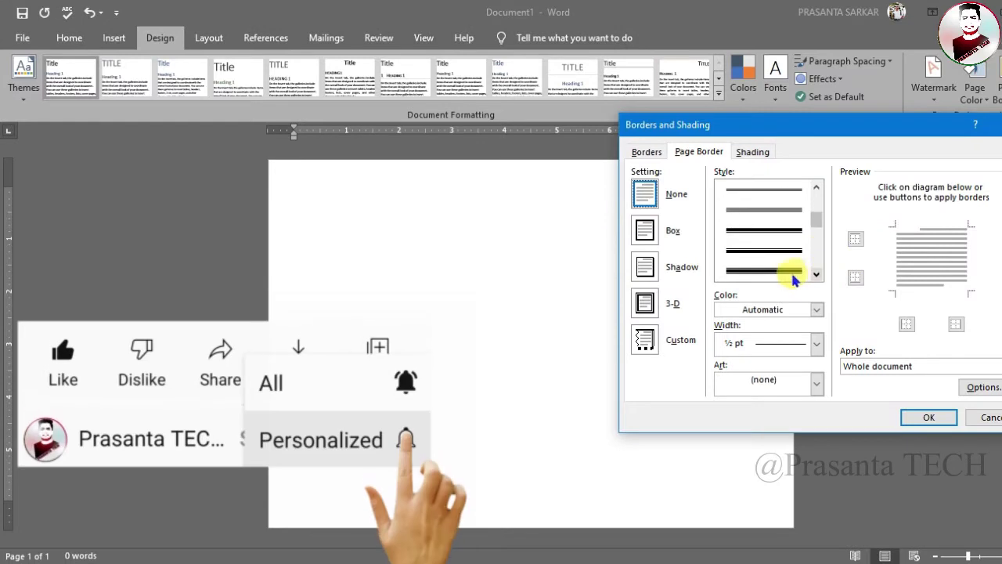
pyautogui.click(642, 307)
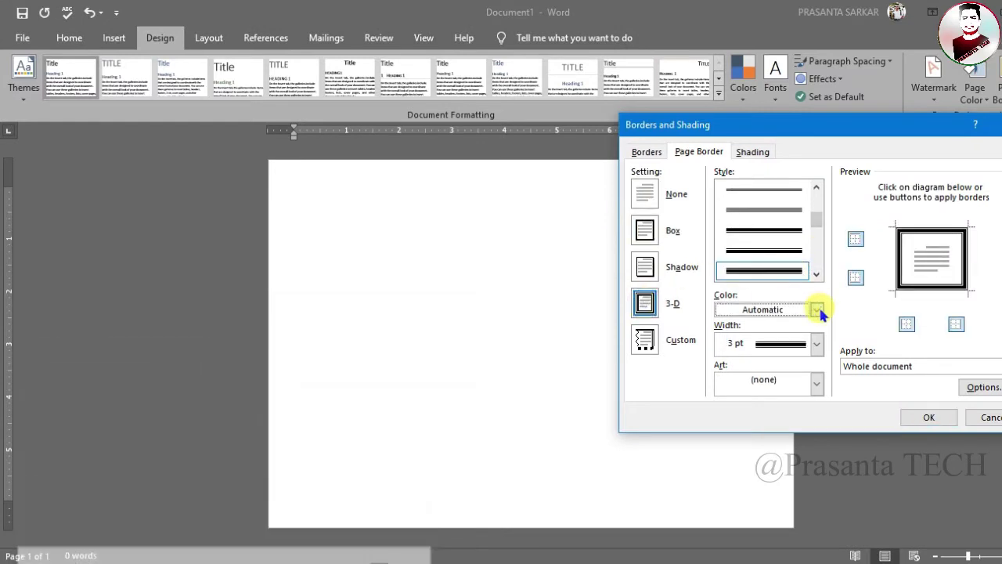
pyautogui.click(817, 307)
pyautogui.click(793, 467)
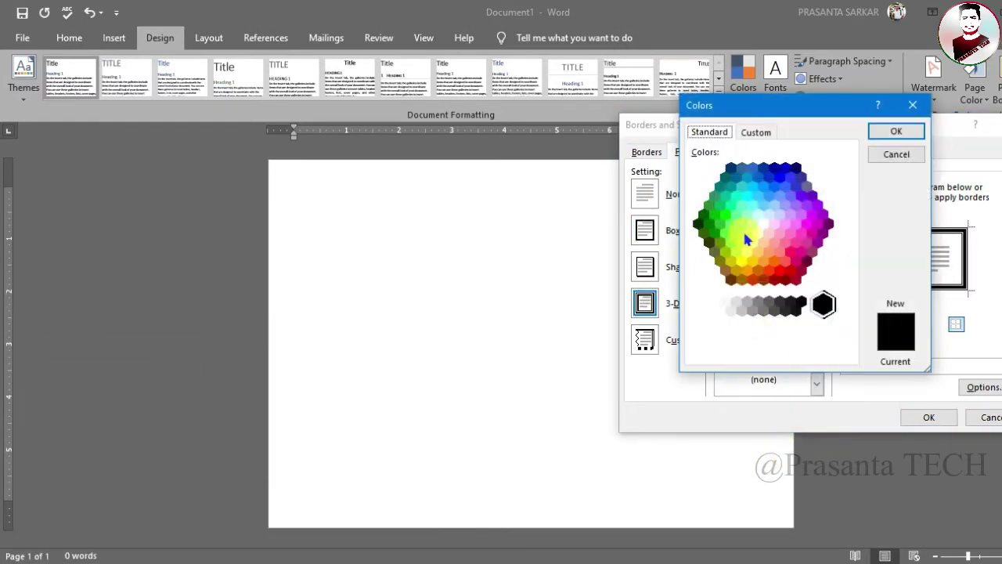
pyautogui.click(773, 169)
pyautogui.click(897, 133)
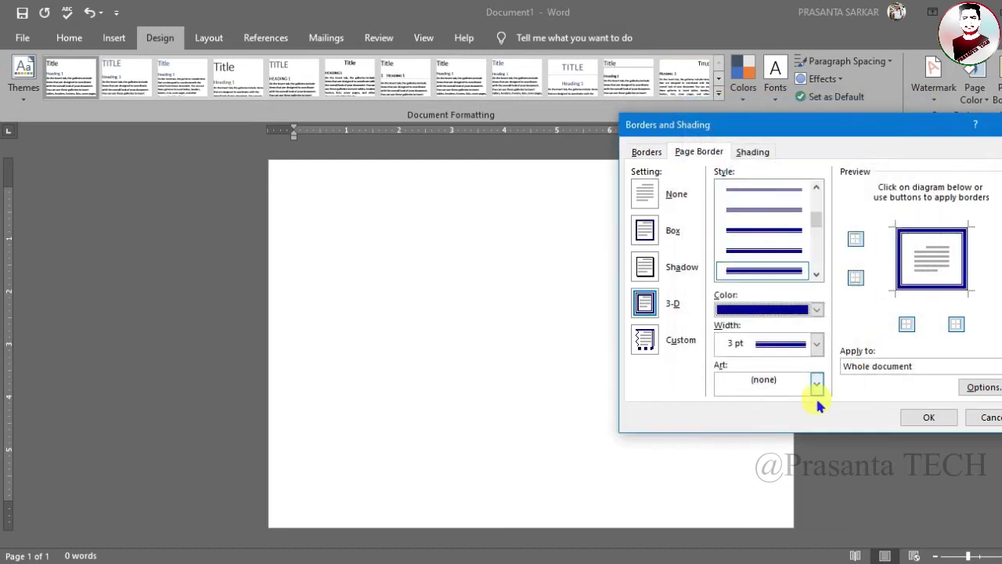
pyautogui.click(816, 344)
pyautogui.click(780, 424)
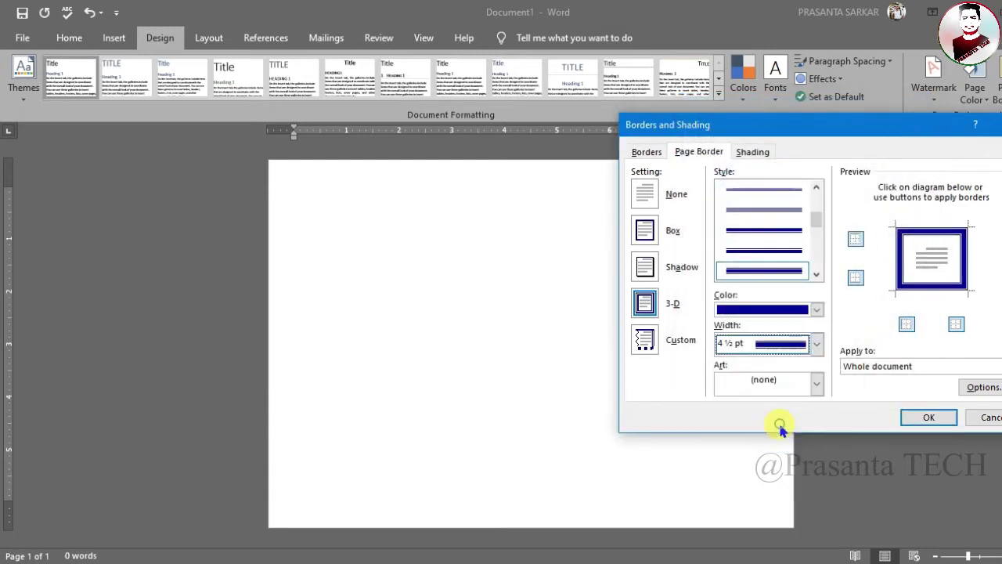
pyautogui.click(923, 417)
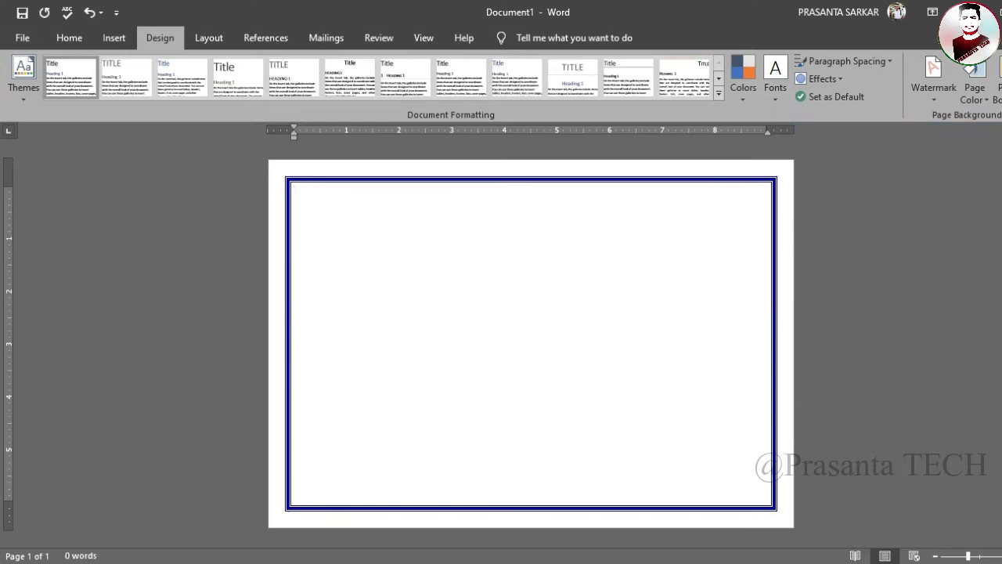
# - Draw a Half Frame shape on the page, thin both its arms and shrink it
pyautogui.click(122, 41)
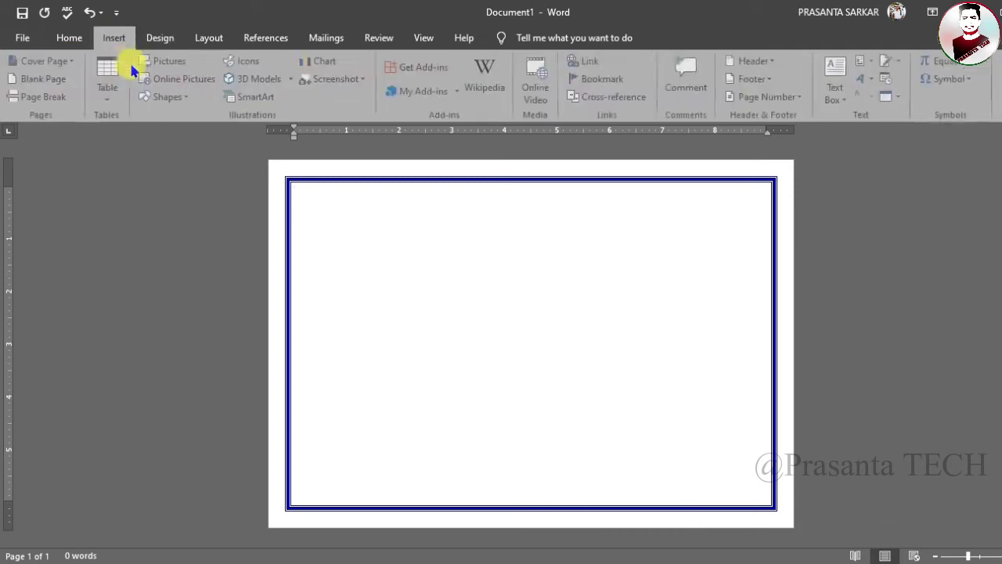
pyautogui.click(190, 97)
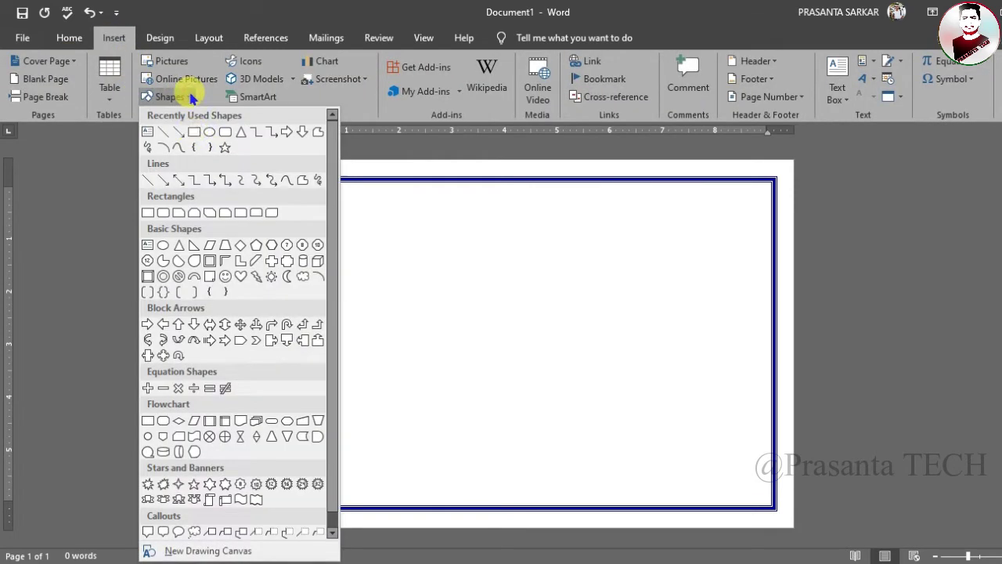
pyautogui.click(225, 264)
pyautogui.moveTo(445, 232); pyautogui.dragTo(540, 463)
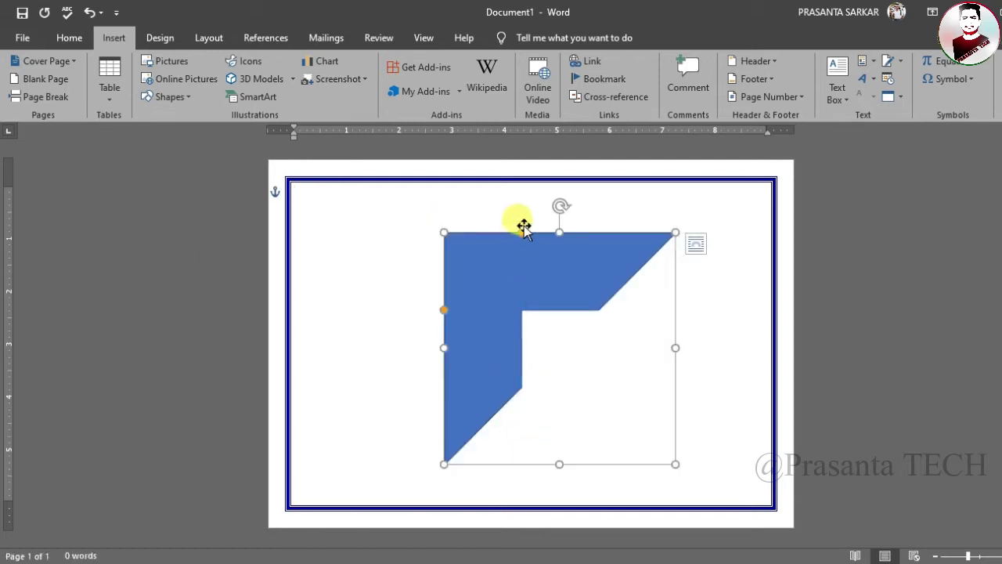
pyautogui.moveTo(522, 233); pyautogui.dragTo(474, 232)
pyautogui.moveTo(443, 313); pyautogui.dragTo(444, 262)
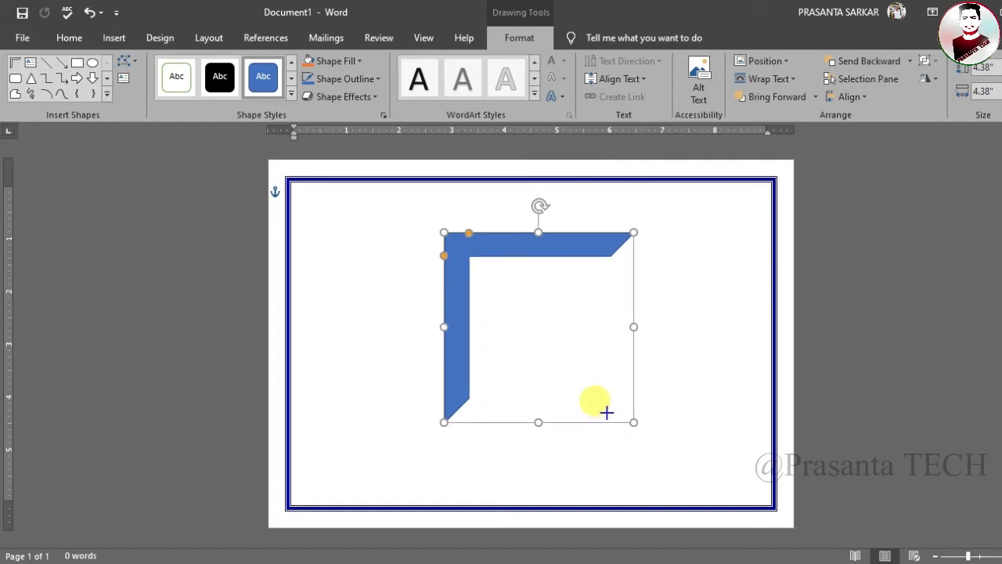
pyautogui.moveTo(671, 464); pyautogui.dragTo(623, 412)
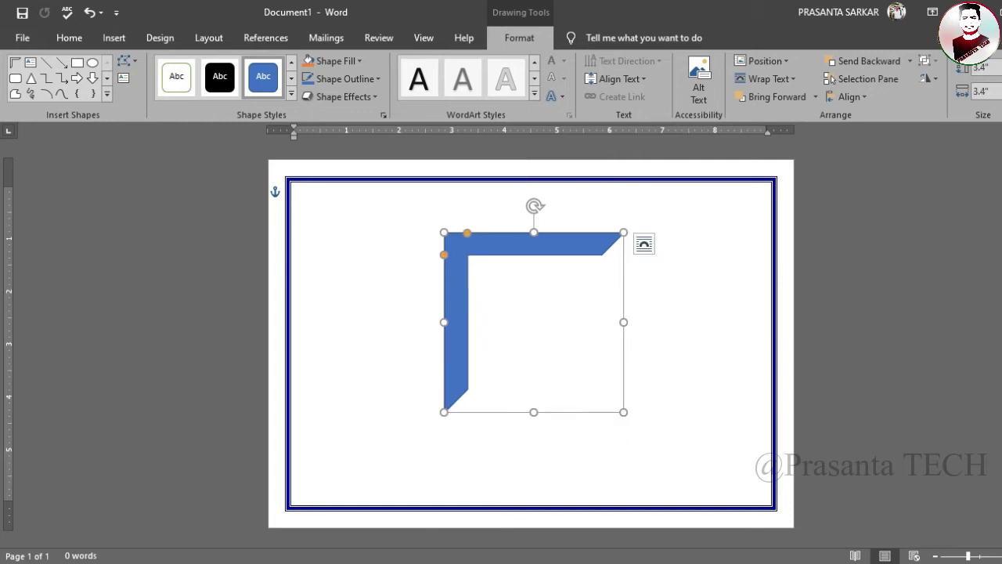
# - Fill the half frame with a custom bright green colour
pyautogui.click(342, 60)
pyautogui.click(345, 263)
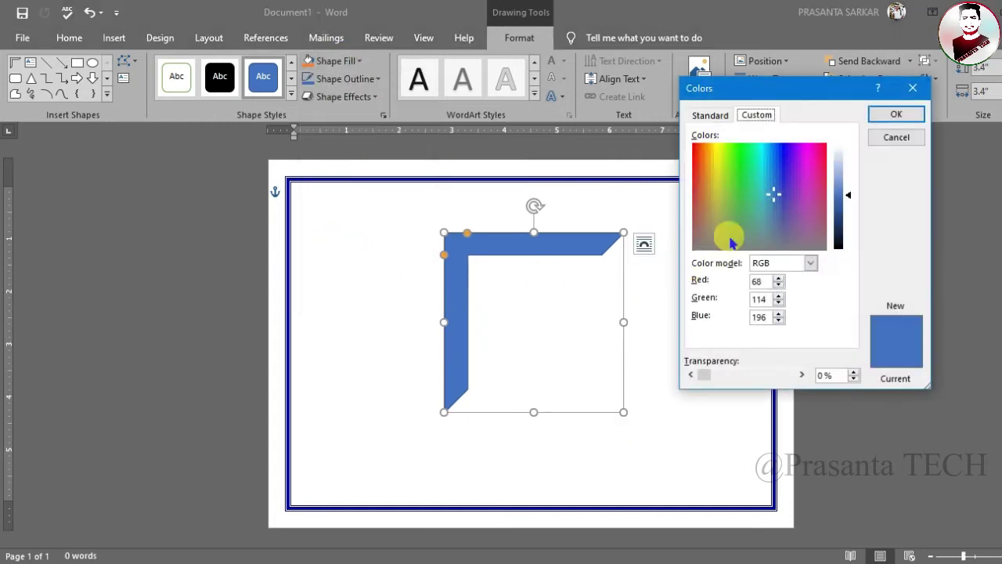
pyautogui.click(745, 152)
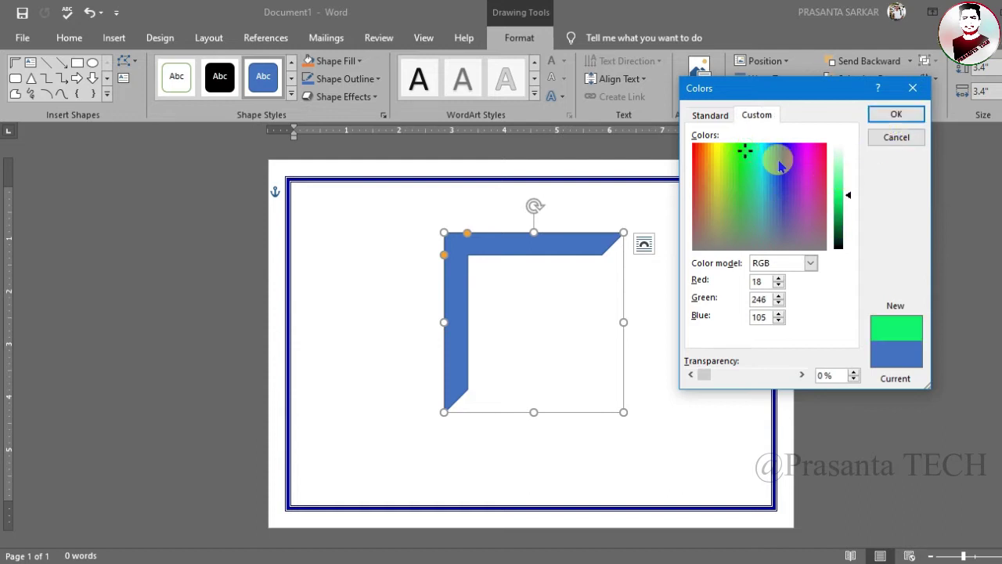
pyautogui.click(839, 183)
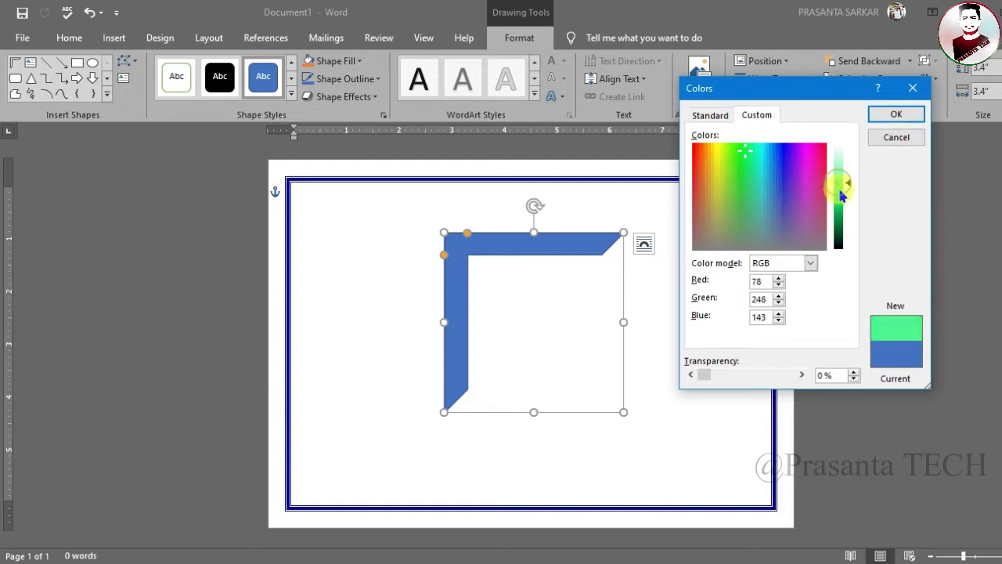
pyautogui.click(842, 199)
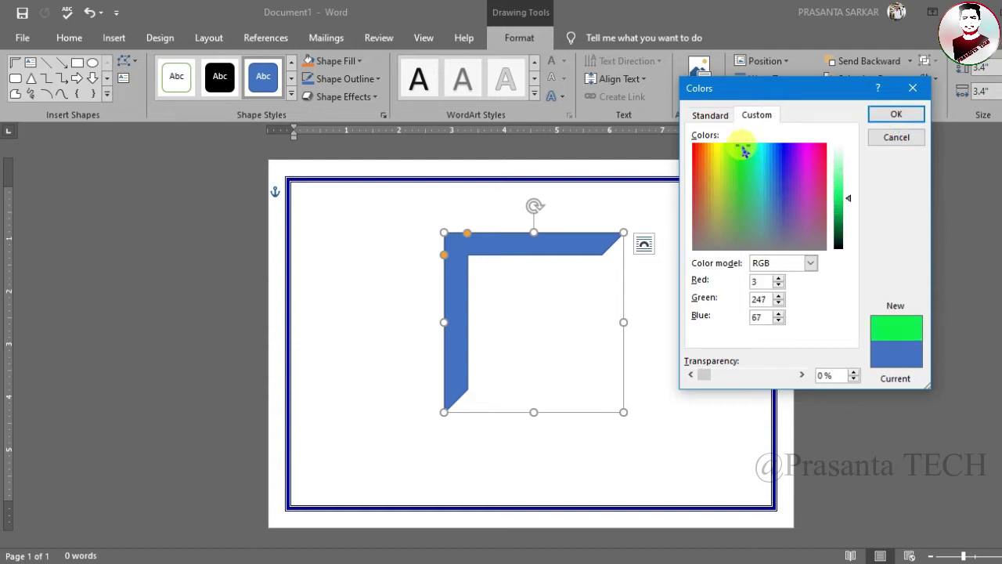
pyautogui.click(897, 114)
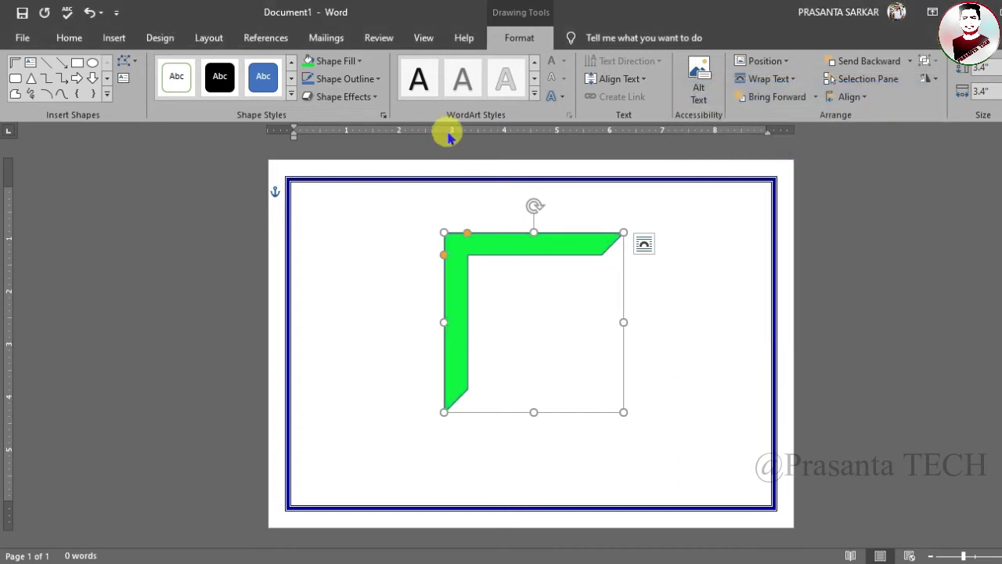
pyautogui.click(360, 87)
# - Remove the half frame's outline, resize it with thicker arms, and fit it into the top-left corner
pyautogui.click(352, 247)
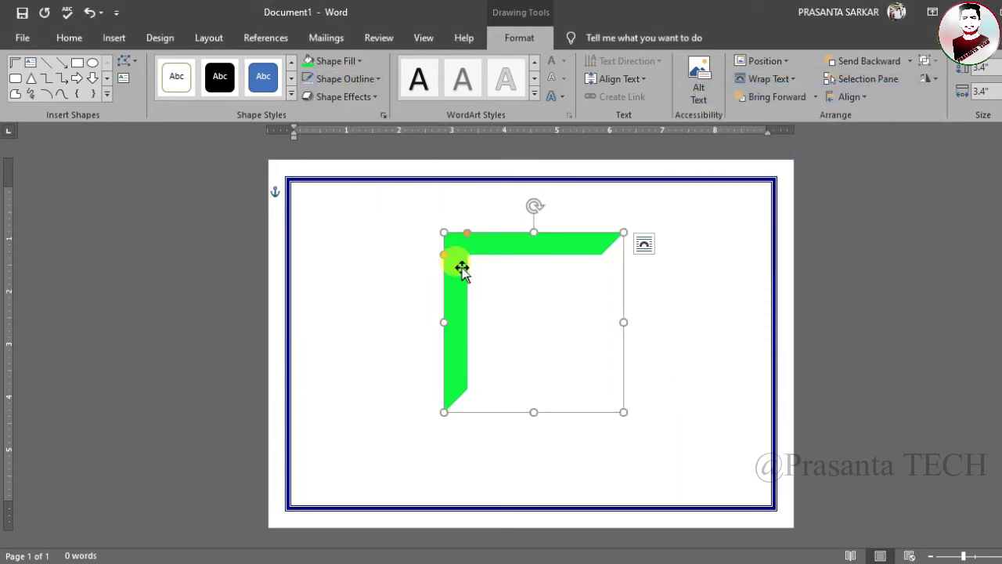
pyautogui.moveTo(468, 275)
pyautogui.mouseDown()
pyautogui.moveTo(293, 203)
pyautogui.moveTo(304, 211)
pyautogui.mouseUp()
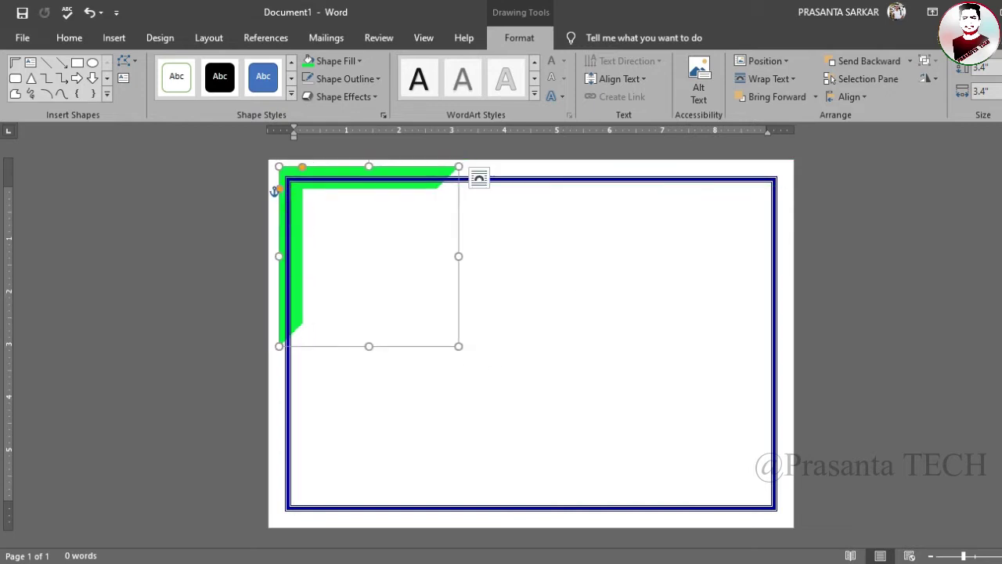
pyautogui.moveTo(459, 346); pyautogui.dragTo(448, 336)
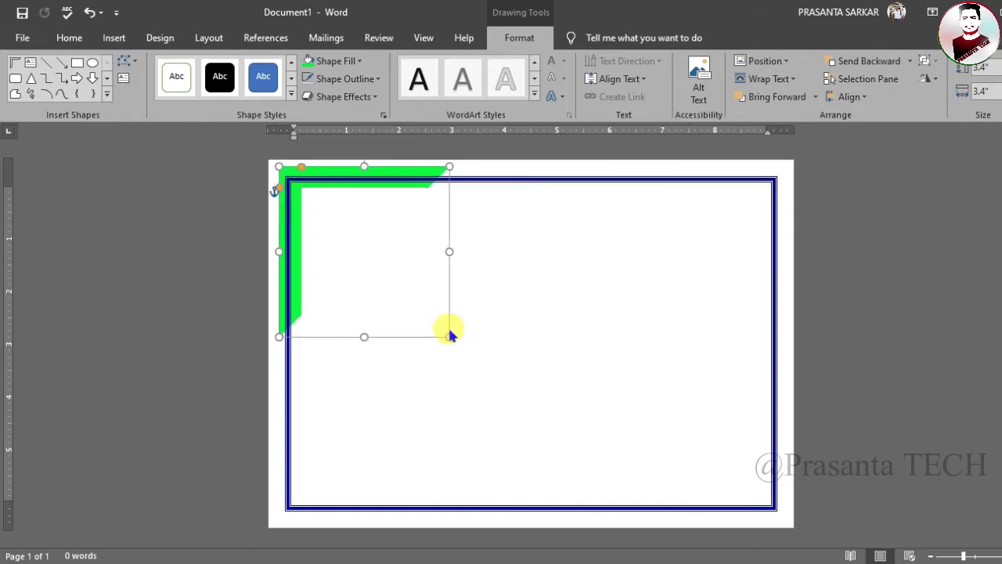
pyautogui.moveTo(304, 170); pyautogui.dragTo(281, 193)
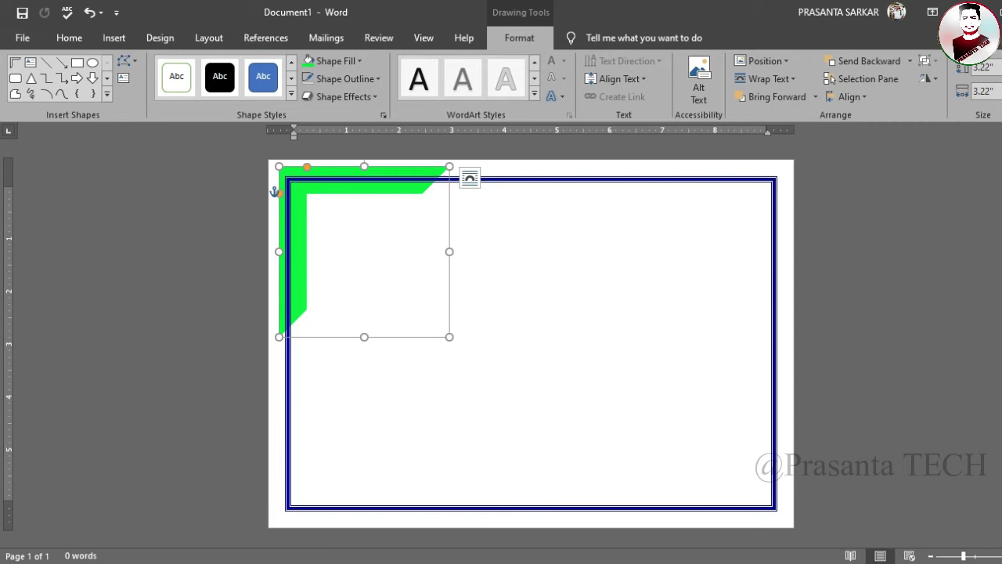
pyautogui.hotkey('ctrl', 'Left')
pyautogui.hotkey('ctrl', 'Left')
pyautogui.hotkey('ctrl', 'Left')
pyautogui.hotkey('ctrl', 'Up')
pyautogui.hotkey('ctrl', 'Up')
pyautogui.hotkey('ctrl', 'Down')
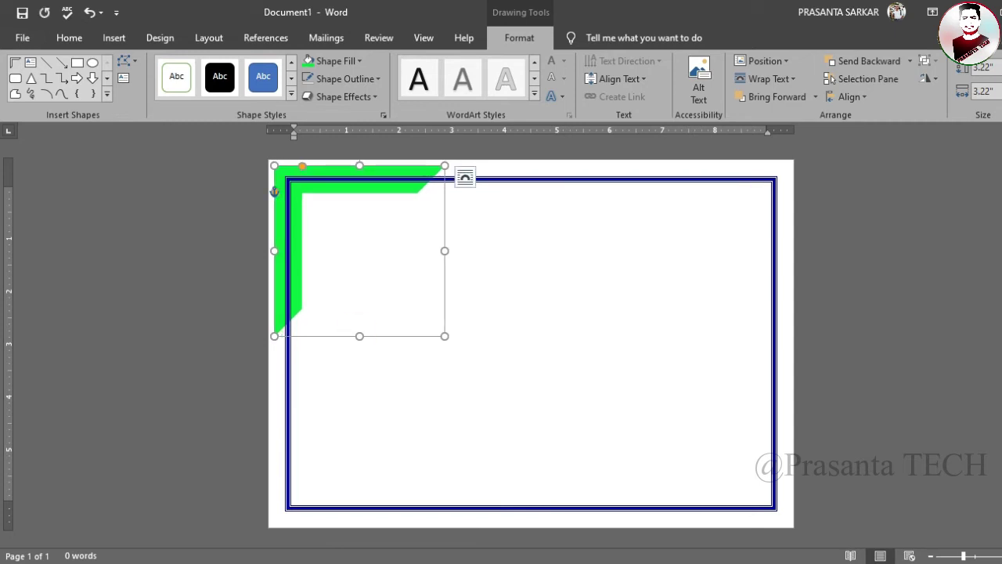
# - Duplicate the green L-shape, rotate the copy 180°, and fit it into the bottom-right corner
pyautogui.moveTo(396, 167); pyautogui.dragTo(614, 305)
pyautogui.moveTo(579, 275)
pyautogui.mouseDown()
pyautogui.moveTo(677, 448)
pyautogui.moveTo(580, 501)
pyautogui.mouseUp()
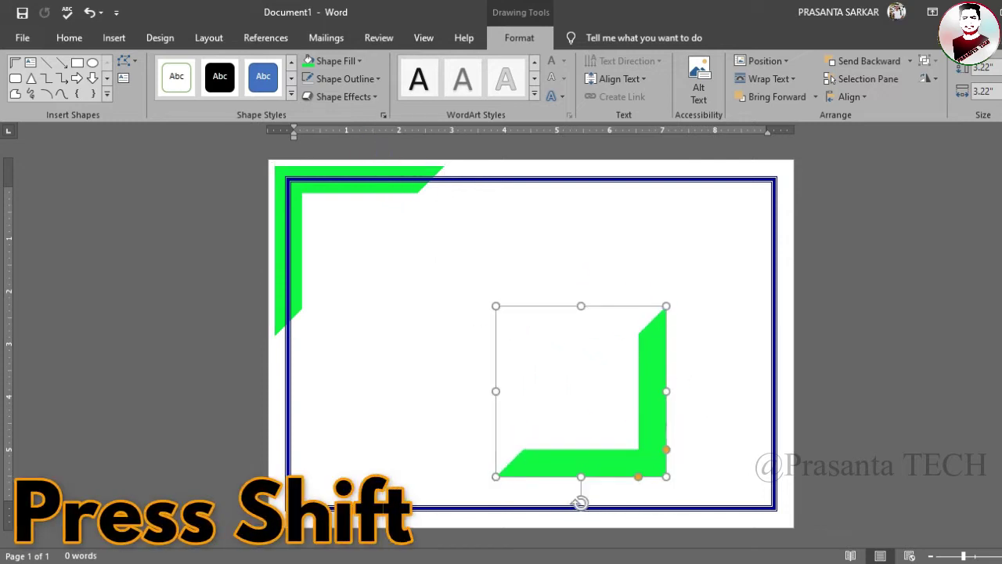
pyautogui.moveTo(642, 381); pyautogui.dragTo(744, 418)
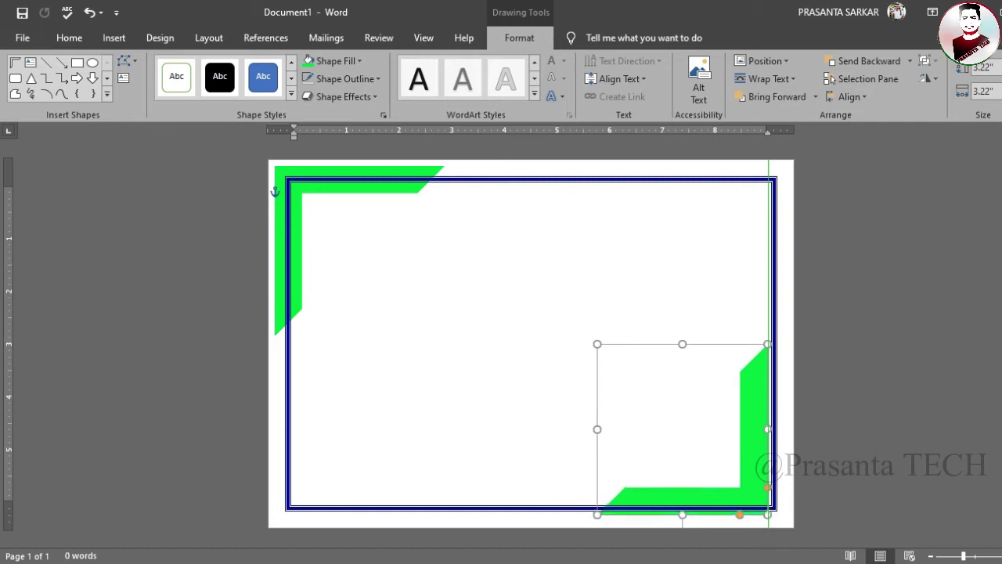
pyautogui.moveTo(762, 416)
pyautogui.mouseDown()
pyautogui.moveTo(771, 400)
pyautogui.moveTo(782, 404)
pyautogui.mouseUp()
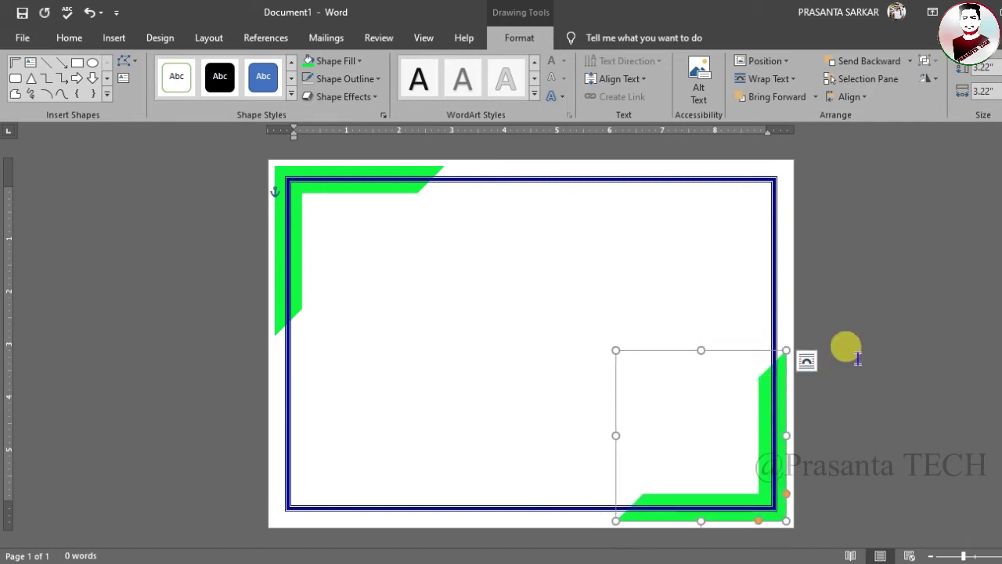
pyautogui.hotkey('ctrl', 'Right')
pyautogui.hotkey('ctrl', 'Down')
# - Draw a new L-shape with green fill and no outline
pyautogui.click(859, 332)
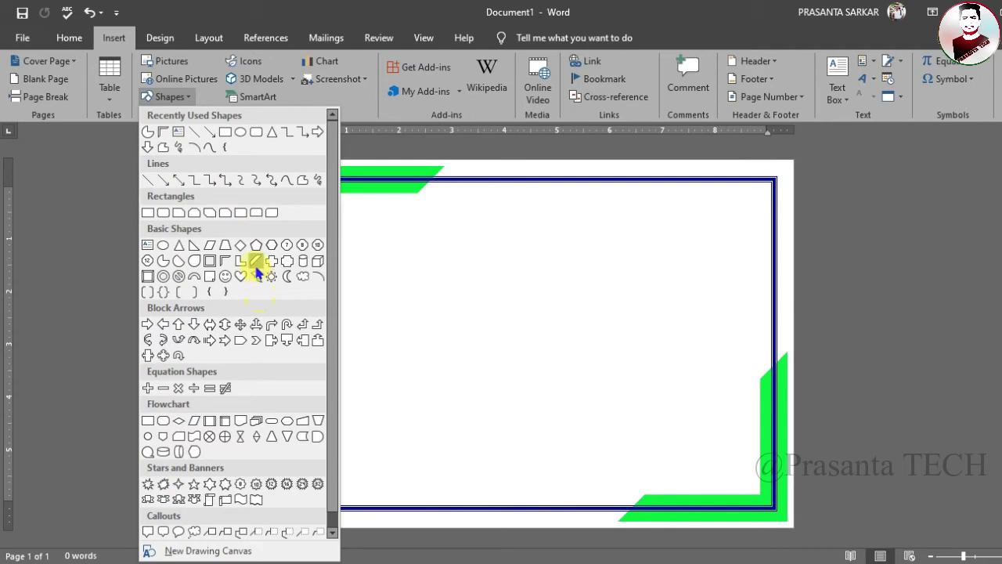
pyautogui.click(241, 269)
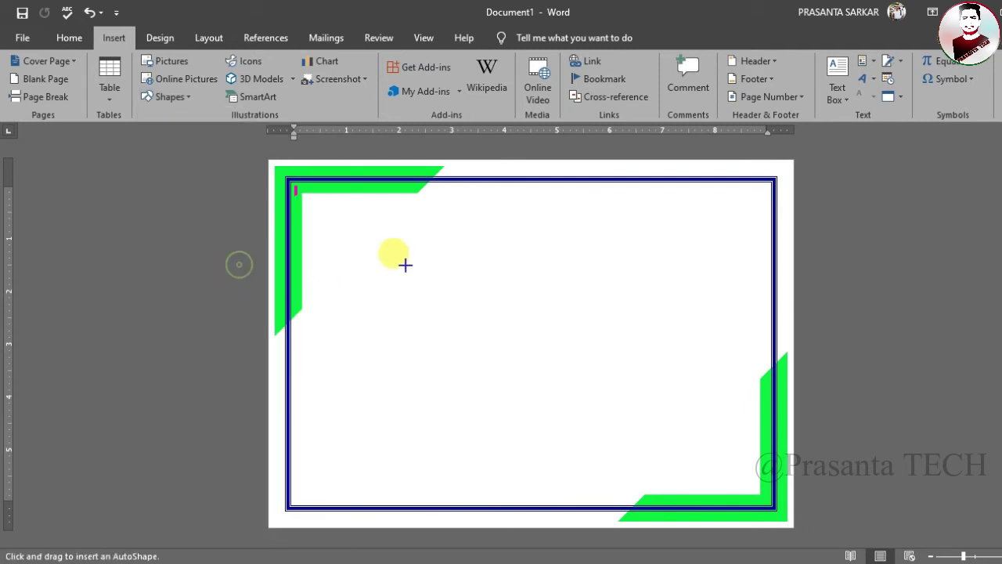
pyautogui.moveTo(425, 252); pyautogui.dragTo(569, 395)
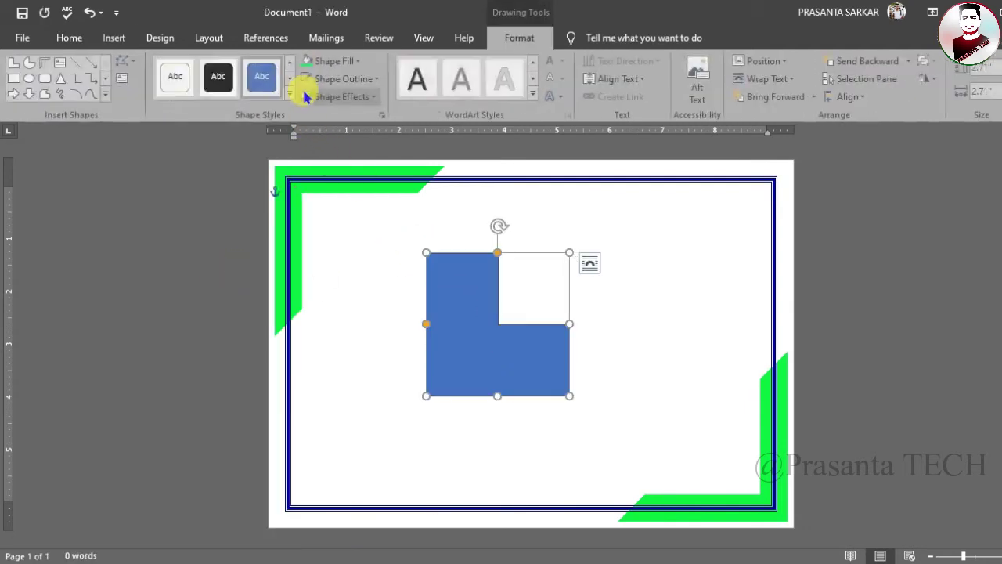
pyautogui.click(307, 63)
pyautogui.click(345, 78)
pyautogui.click(336, 245)
# - Thin the L-shape's arms, shrink it to 1.91 inches, and place it in the bottom-left corner
pyautogui.moveTo(496, 253); pyautogui.dragTo(488, 252)
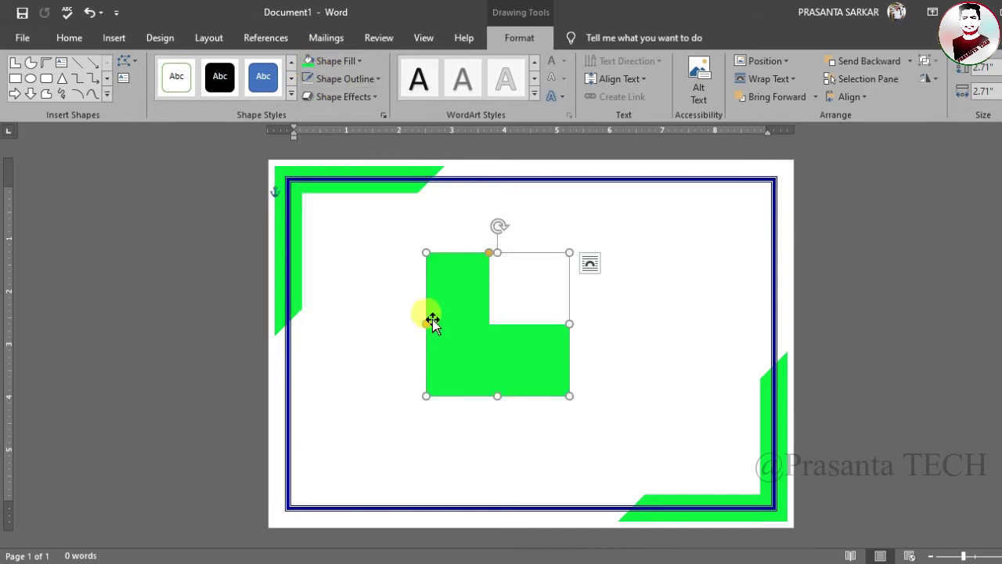
pyautogui.moveTo(426, 325); pyautogui.dragTo(428, 329)
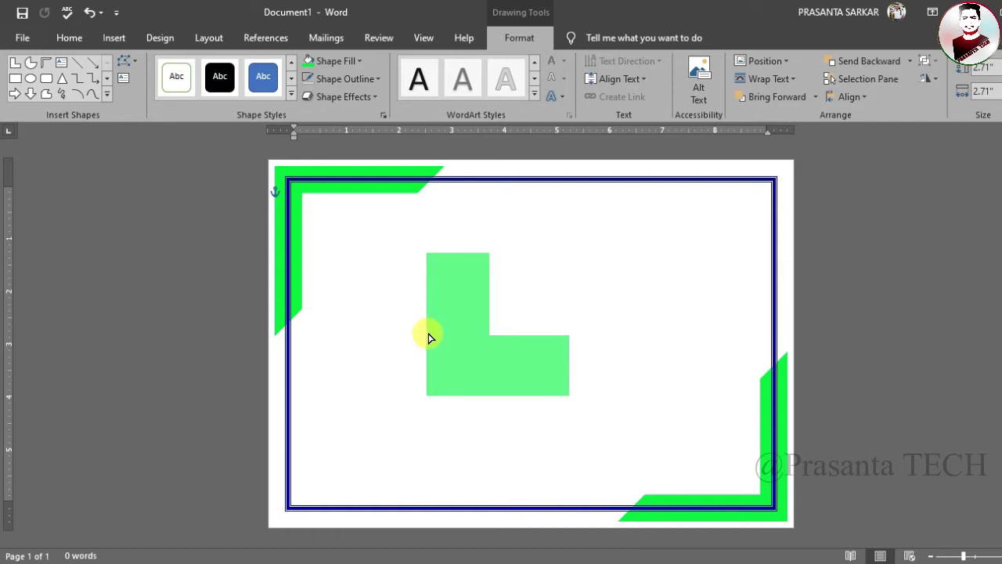
pyautogui.moveTo(429, 337); pyautogui.dragTo(428, 332)
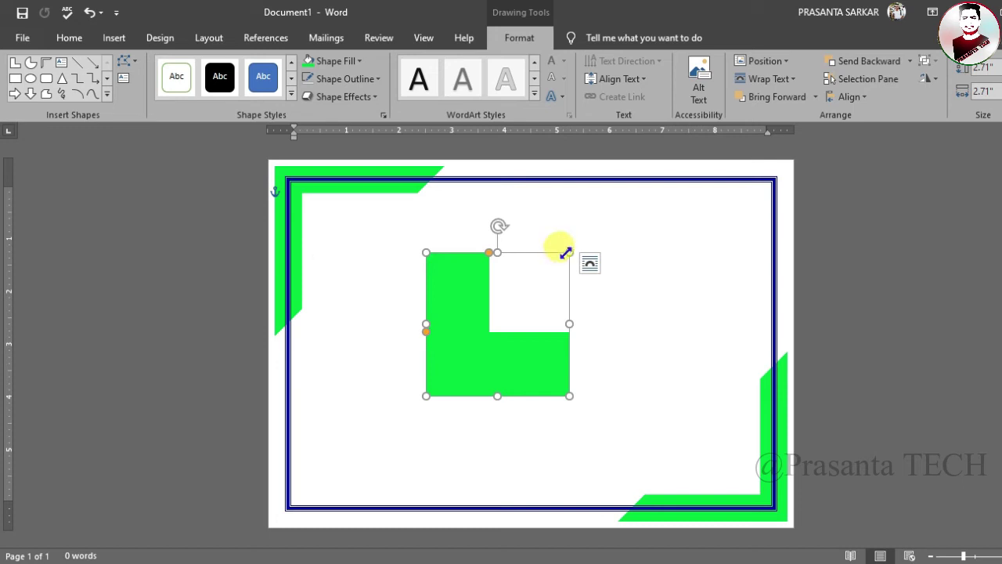
pyautogui.moveTo(566, 253); pyautogui.dragTo(526, 295)
pyautogui.moveTo(463, 342); pyautogui.dragTo(305, 502)
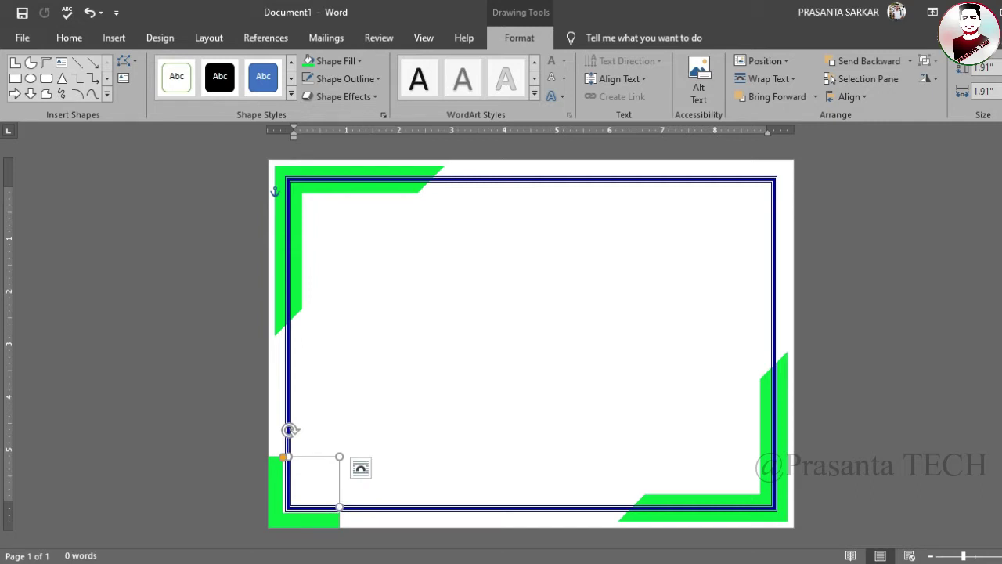
pyautogui.hotkey('ctrl', 'z')
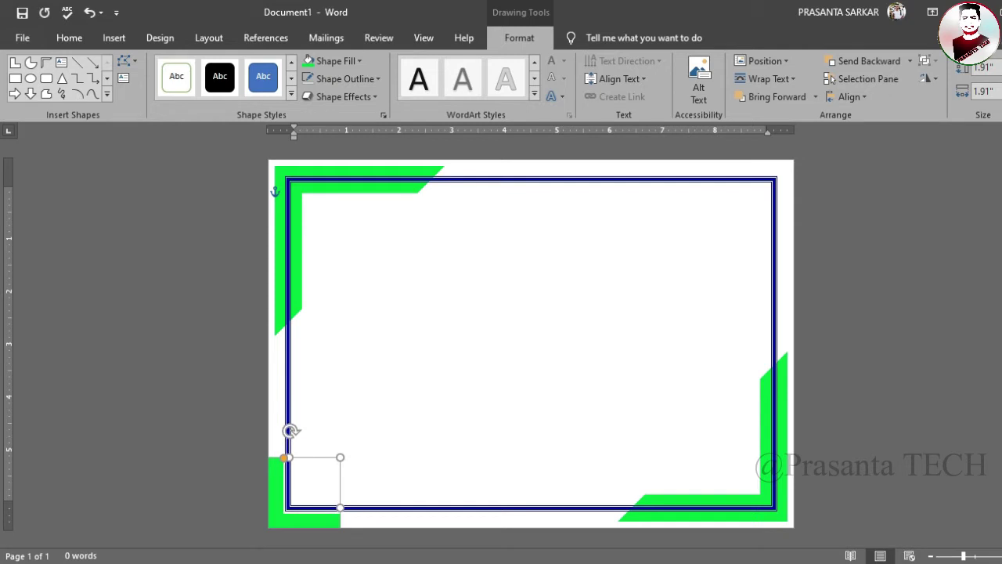
# - Copy the bottom-left L-shape, rotate the copy 180°, and move it to the top-right corner
pyautogui.click(939, 329)
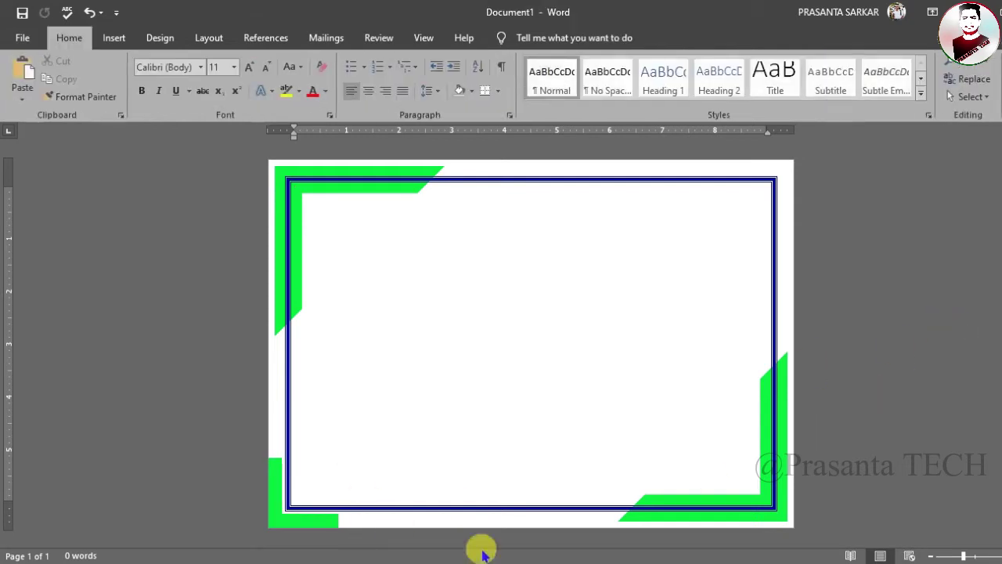
pyautogui.click(309, 486)
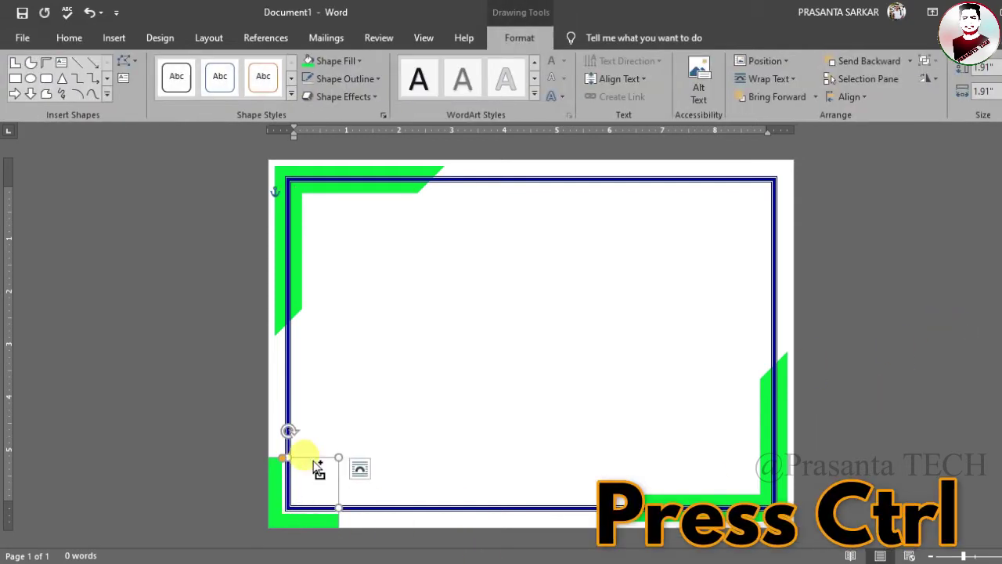
pyautogui.moveTo(317, 467); pyautogui.dragTo(548, 336)
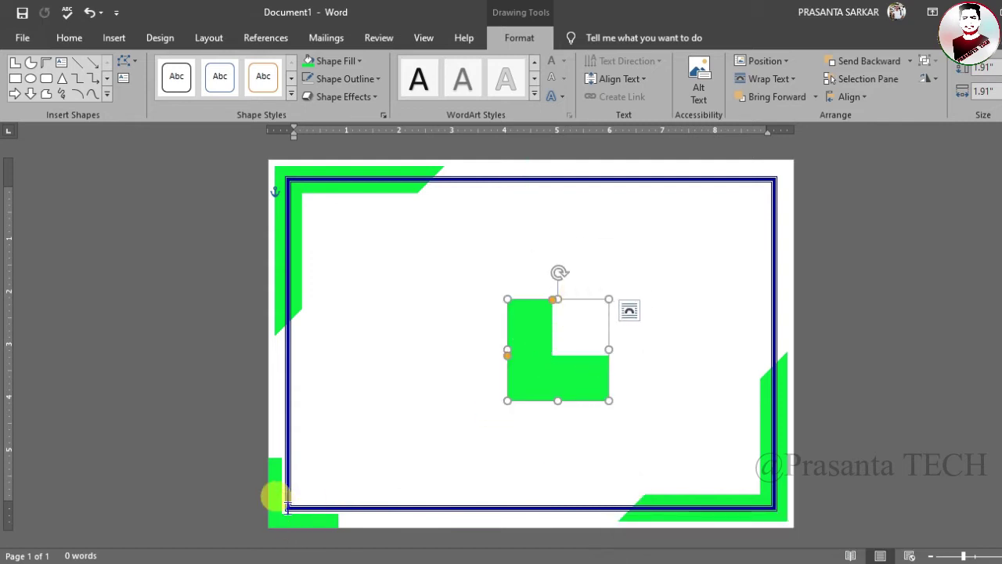
pyautogui.click(284, 501)
pyautogui.click(572, 356)
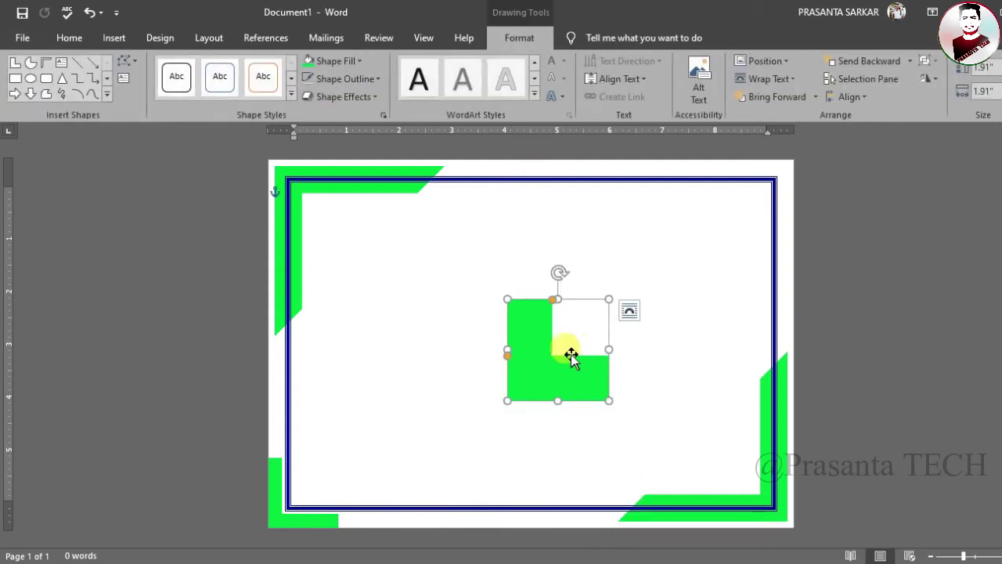
pyautogui.moveTo(559, 273); pyautogui.dragTo(557, 426)
pyautogui.moveTo(581, 358)
pyautogui.mouseDown()
pyautogui.moveTo(822, 239)
pyautogui.moveTo(814, 253)
pyautogui.mouseUp()
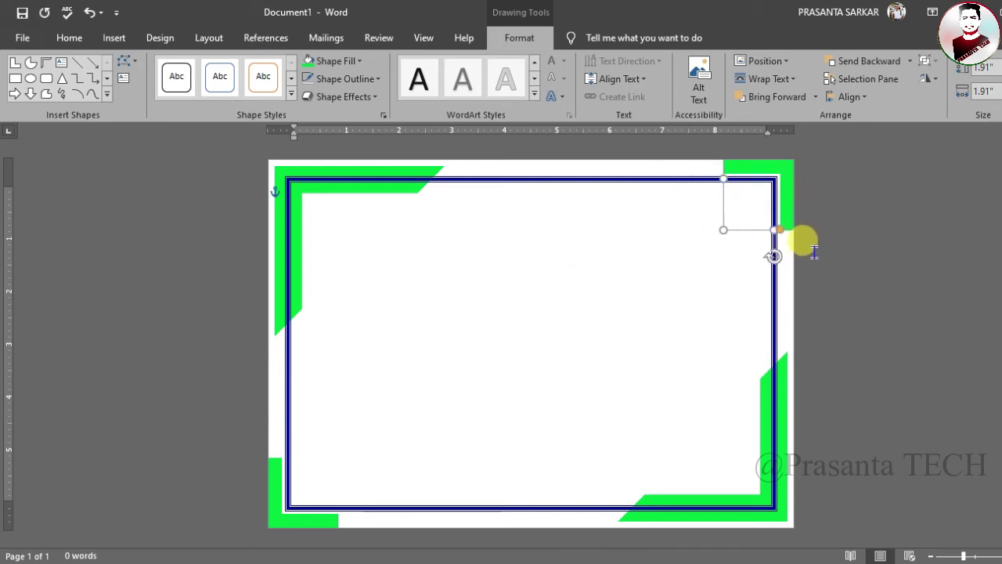
pyautogui.click(855, 371)
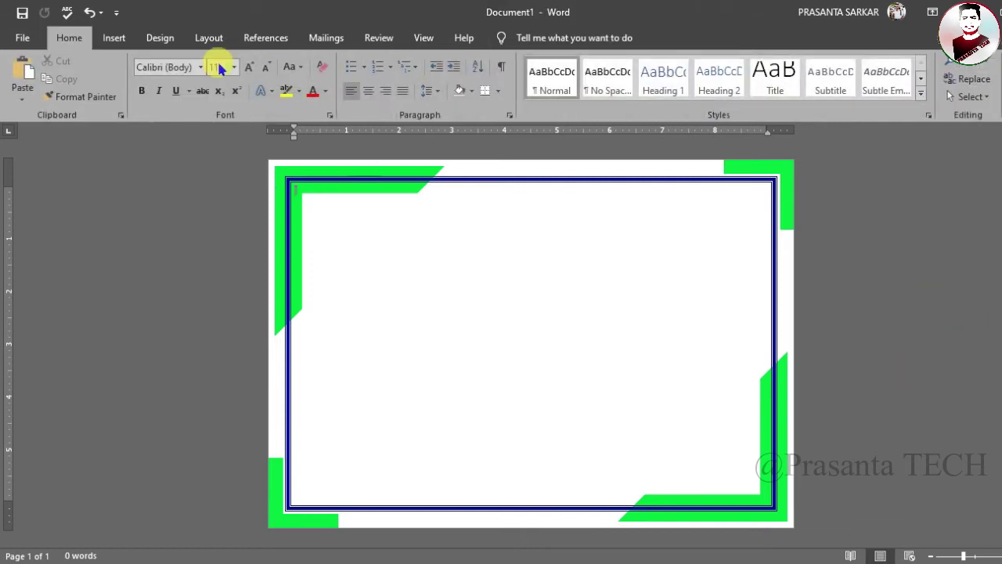
pyautogui.click(114, 38)
# - Draw a square rectangle with green fill and no outline
pyautogui.click(165, 96)
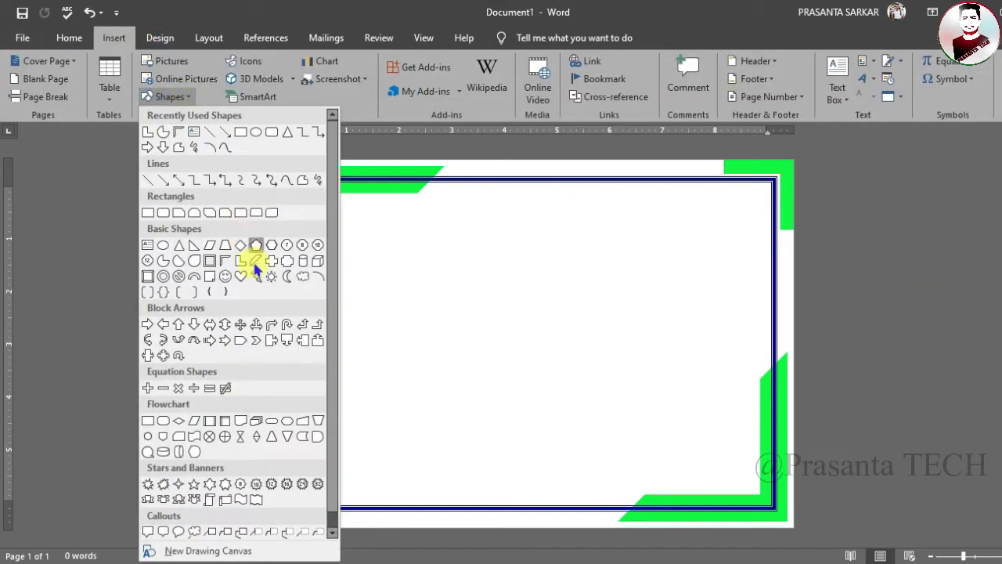
pyautogui.click(147, 213)
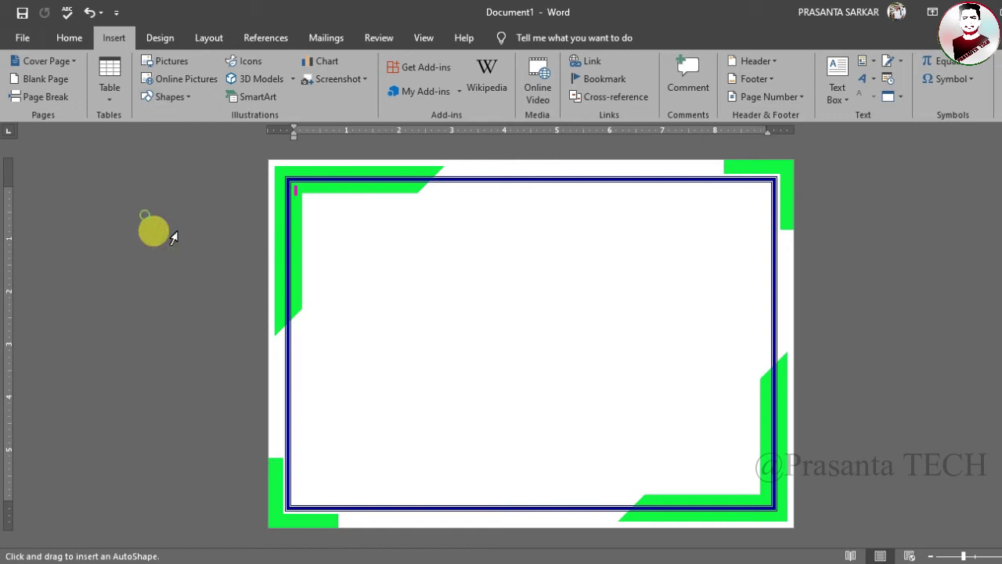
pyautogui.moveTo(410, 249); pyautogui.dragTo(564, 405)
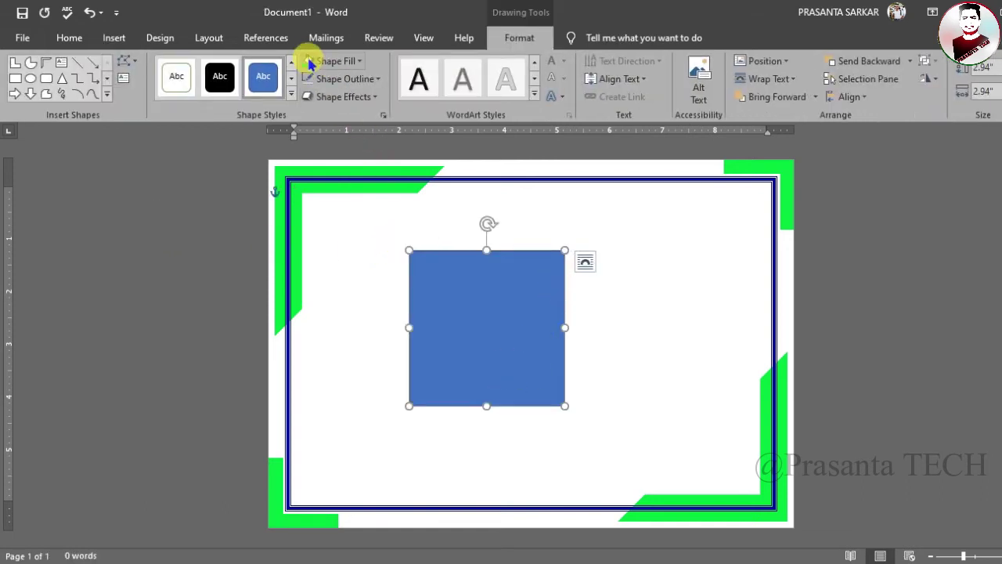
pyautogui.click(308, 61)
pyautogui.click(345, 78)
pyautogui.click(344, 246)
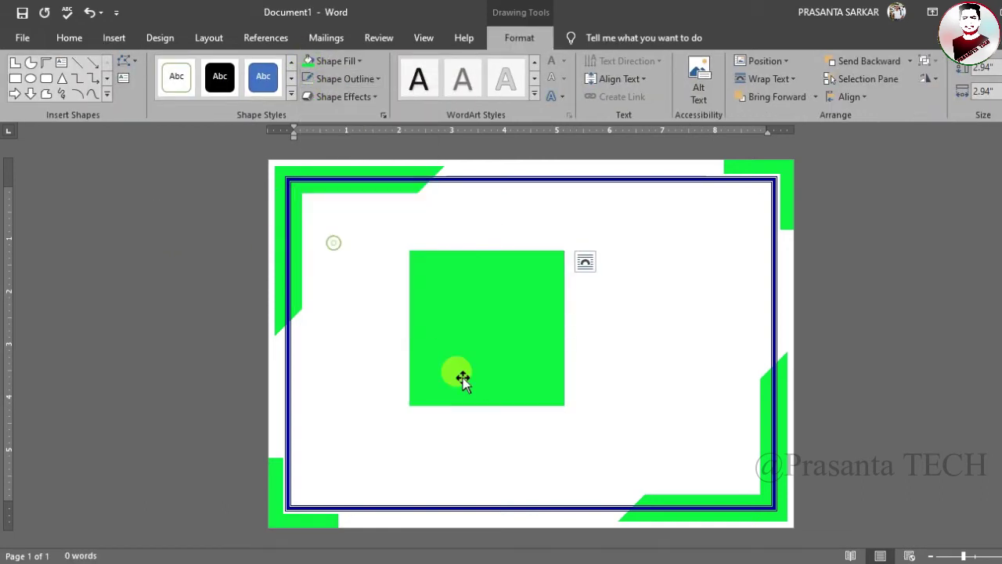
# - Narrow the rectangle into a 0.66-inch bar, tilt it about 45°, and move it over the top border
pyautogui.moveTo(486, 406); pyautogui.dragTo(486, 373)
pyautogui.moveTo(564, 311); pyautogui.dragTo(445, 311)
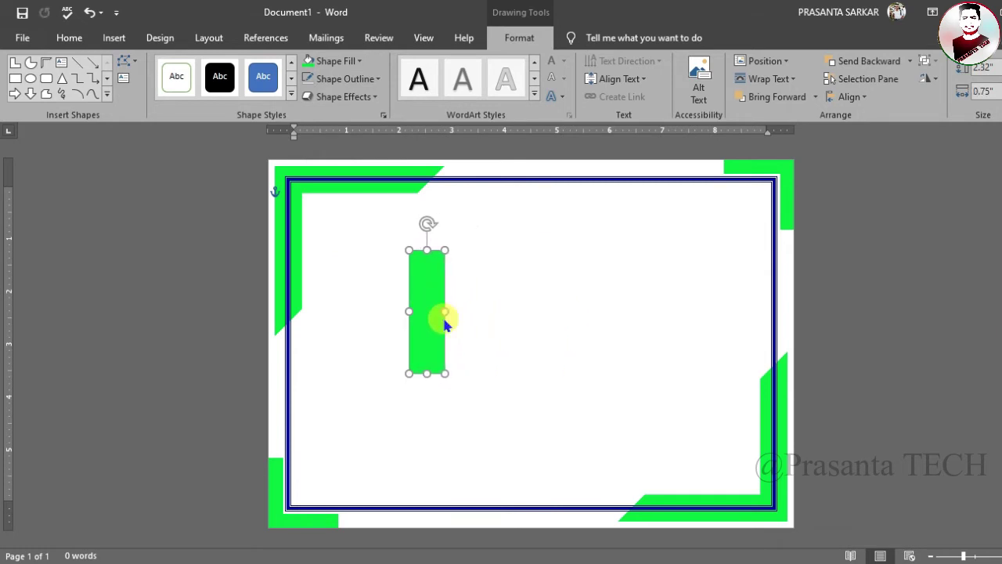
pyautogui.click(427, 222)
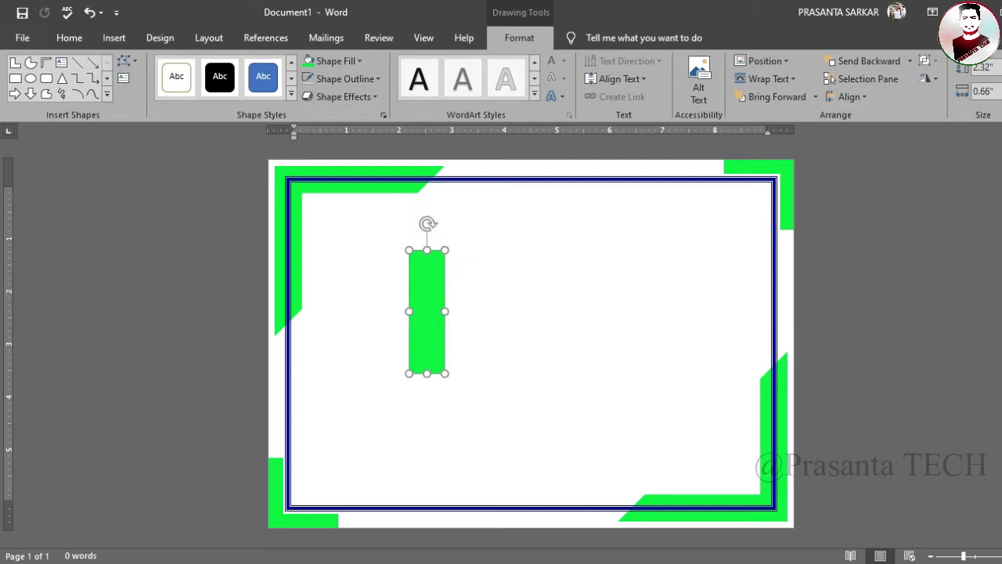
pyautogui.moveTo(430, 222); pyautogui.dragTo(459, 230)
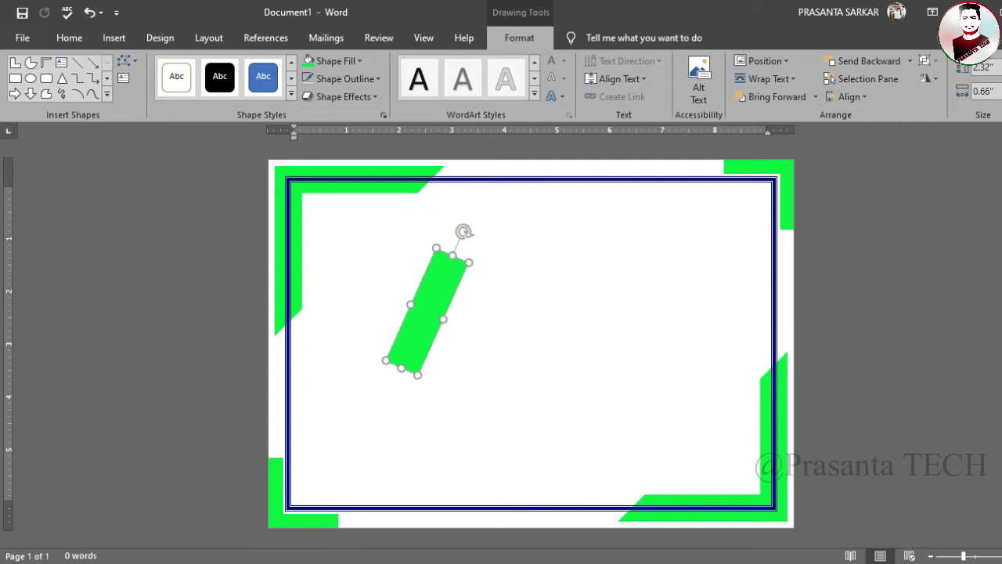
pyautogui.moveTo(435, 286); pyautogui.dragTo(497, 287)
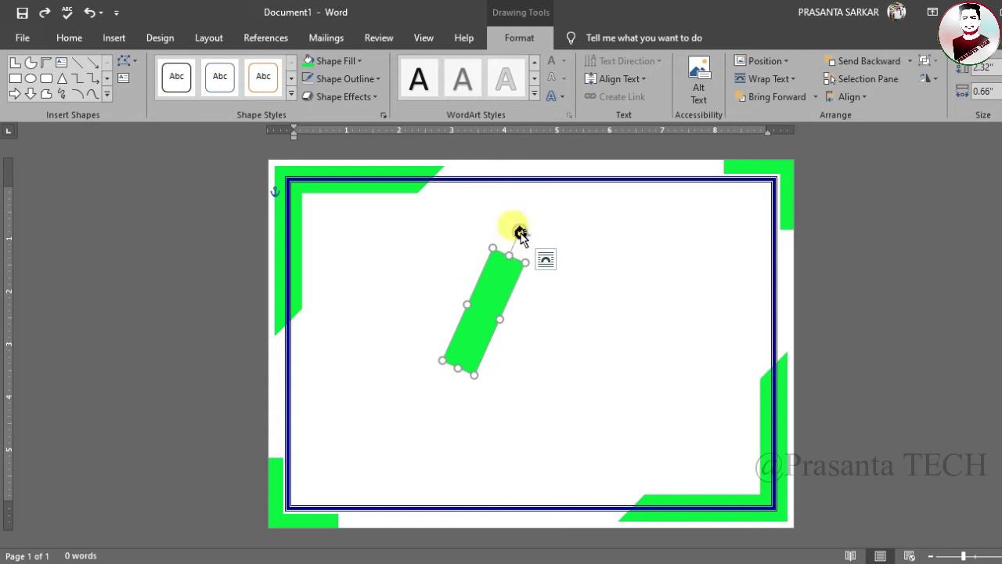
pyautogui.moveTo(520, 228); pyautogui.dragTo(542, 244)
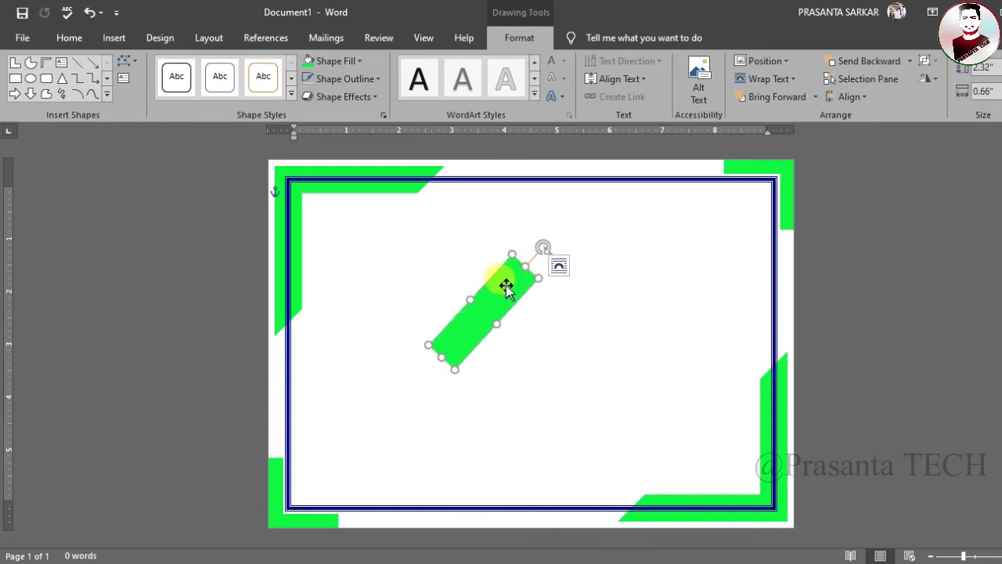
pyautogui.moveTo(506, 286); pyautogui.dragTo(513, 207)
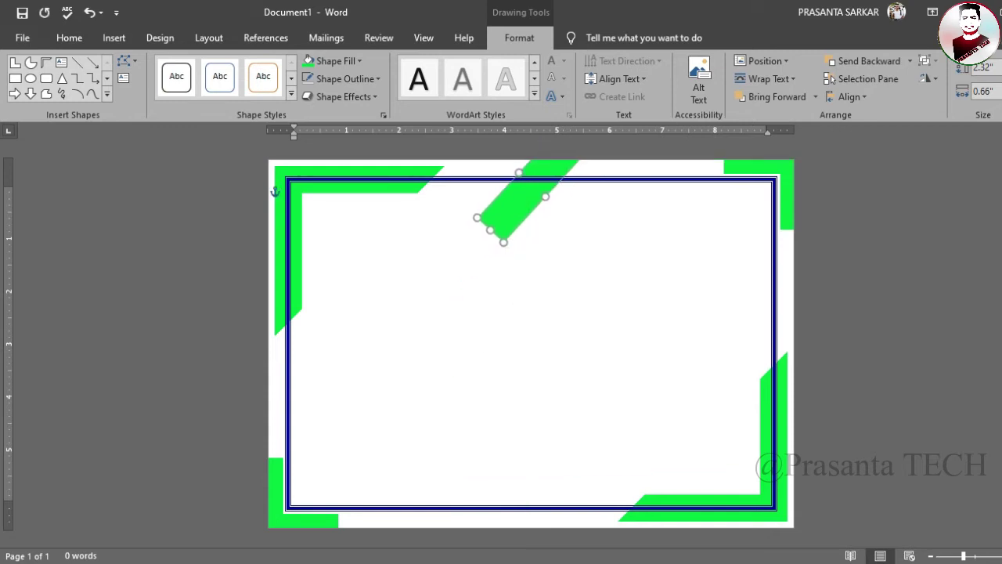
# - Duplicate the green diagonal bar beside the original along the top border
pyautogui.press('Up')
pyautogui.press('Up')
pyautogui.press('Up')
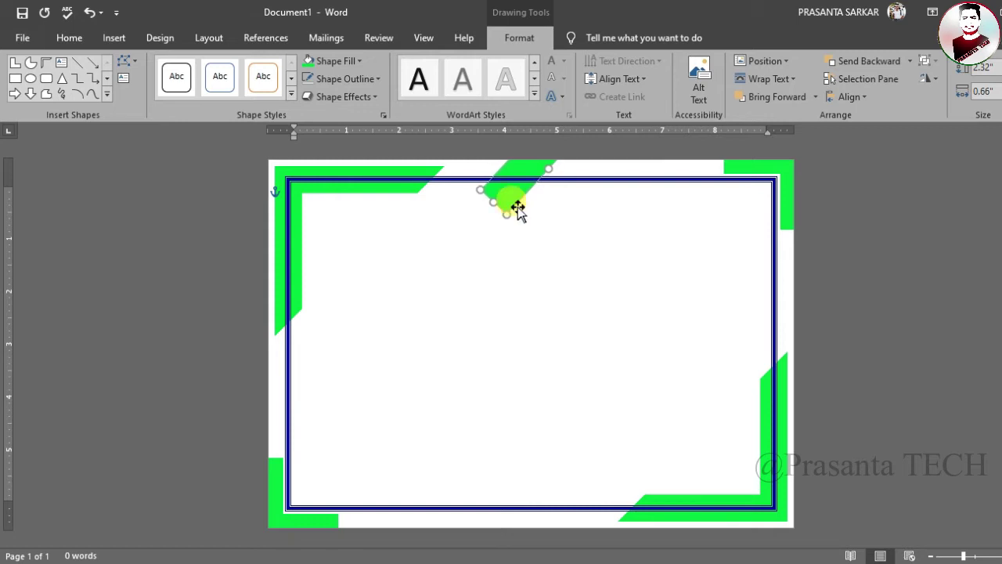
pyautogui.keyDown('ctrl'); pyautogui.moveTo(517, 207); pyautogui.dragTo(601, 215); pyautogui.keyUp('ctrl')
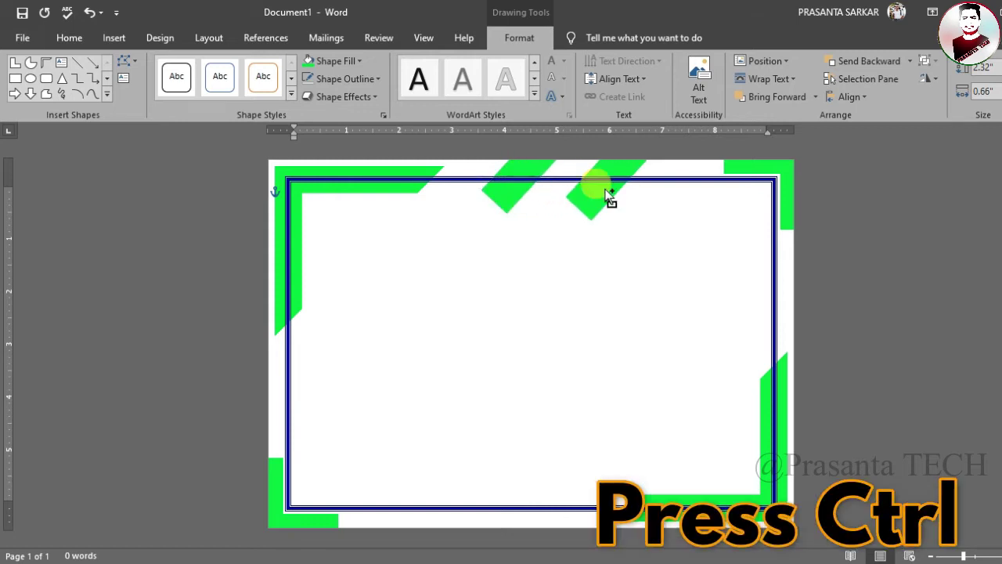
pyautogui.keyDown('ctrl'); pyautogui.click(520, 182); pyautogui.keyUp('ctrl')
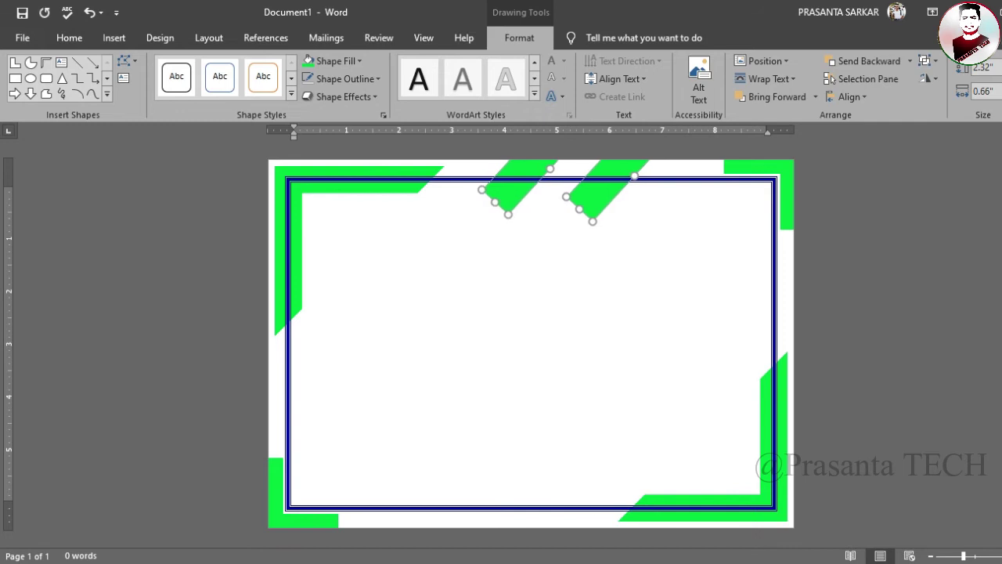
pyautogui.press('Right')
pyautogui.press('Right')
pyautogui.press('Right')
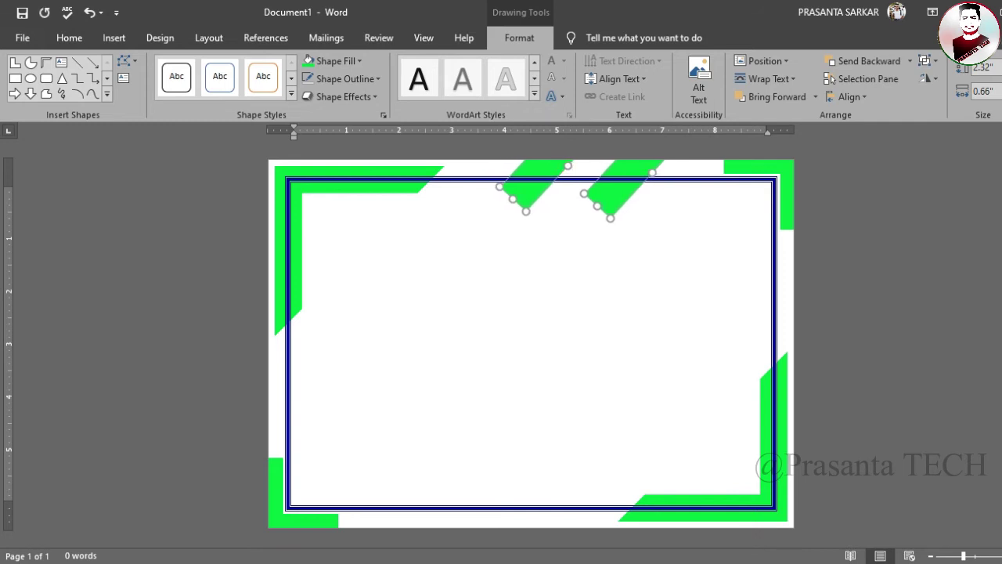
pyautogui.click(623, 202)
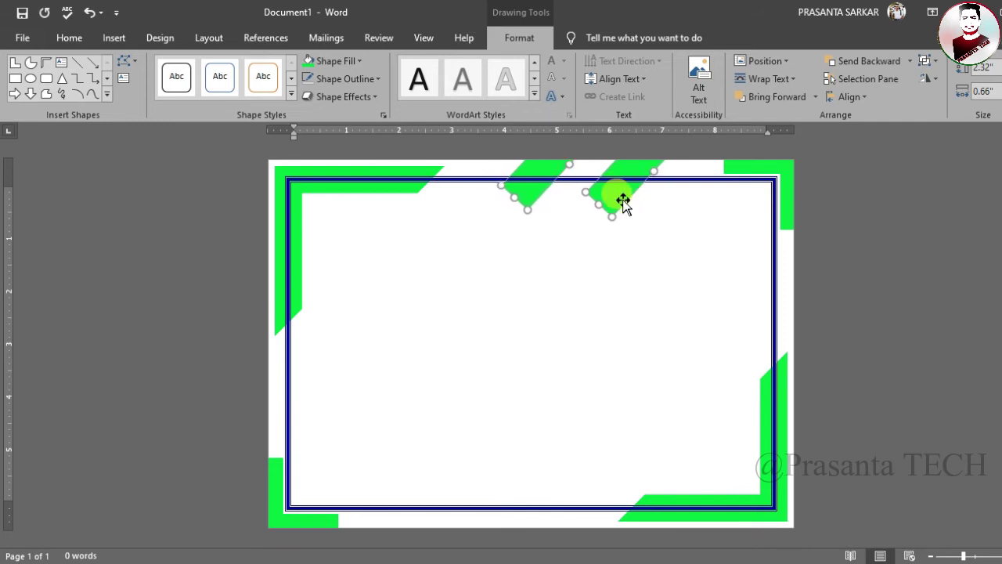
# - Nudge the right green bar up so it aligns with the left one
pyautogui.click(561, 288)
pyautogui.click(605, 197)
pyautogui.click(860, 242)
pyautogui.click(526, 190)
pyautogui.click(609, 187)
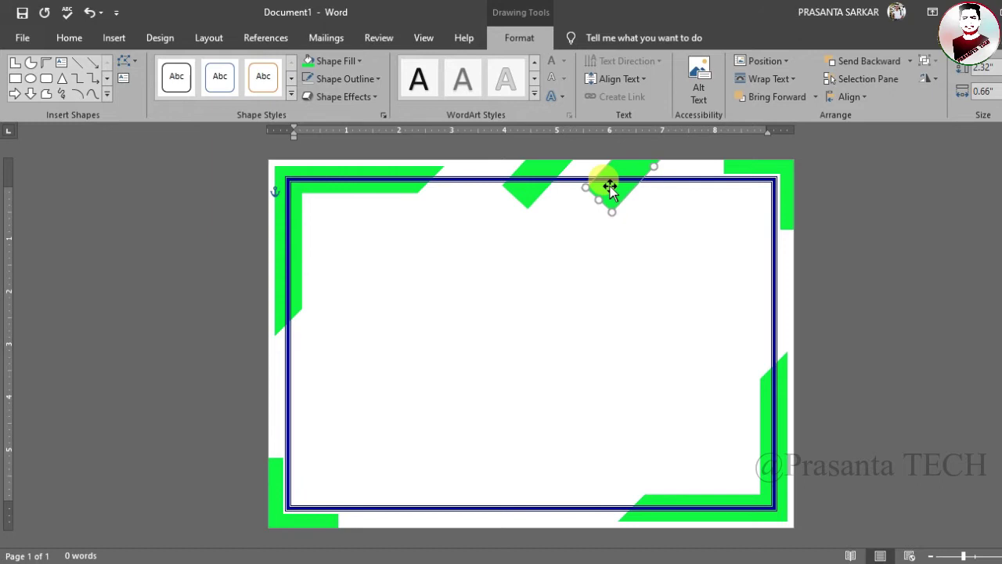
pyautogui.moveTo(610, 186); pyautogui.dragTo(610, 183)
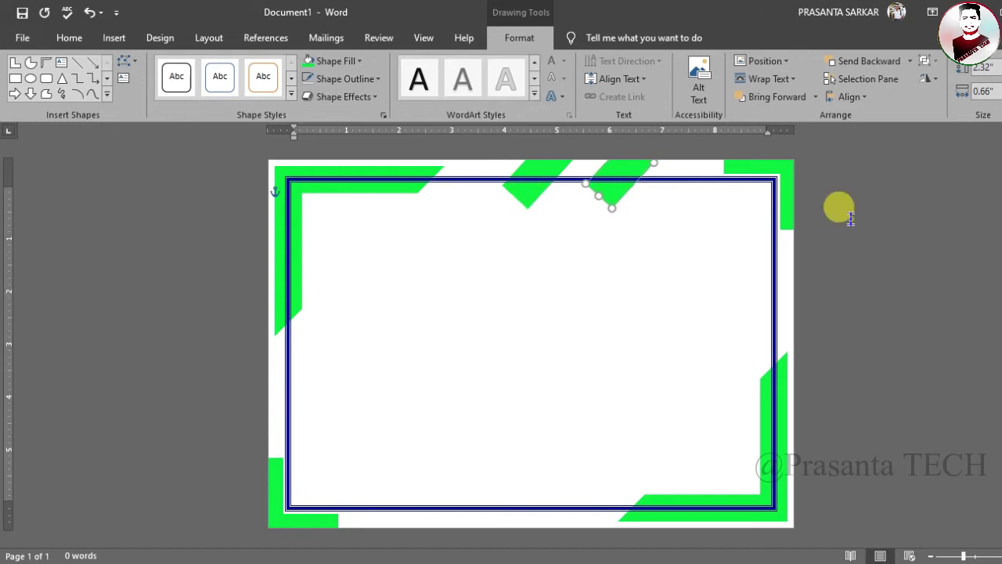
pyautogui.click(850, 218)
pyautogui.click(521, 192)
pyautogui.keyDown('shift'); pyautogui.click(608, 202); pyautogui.keyUp('shift')
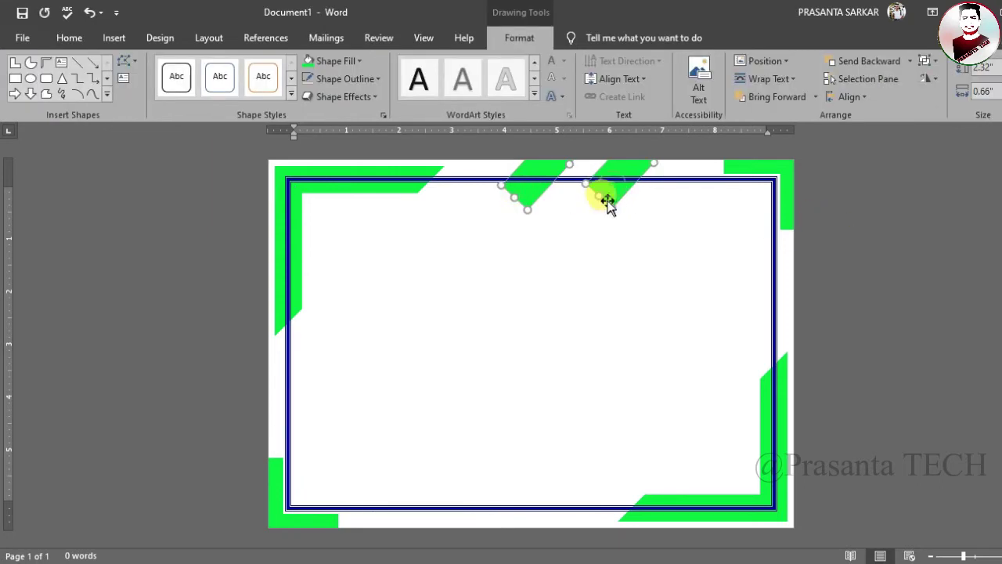
# - Copy both green bars down and nudge them onto the bottom border
pyautogui.keyDown('ctrl'); pyautogui.moveTo(608, 202); pyautogui.dragTo(551, 491); pyautogui.keyUp('ctrl')
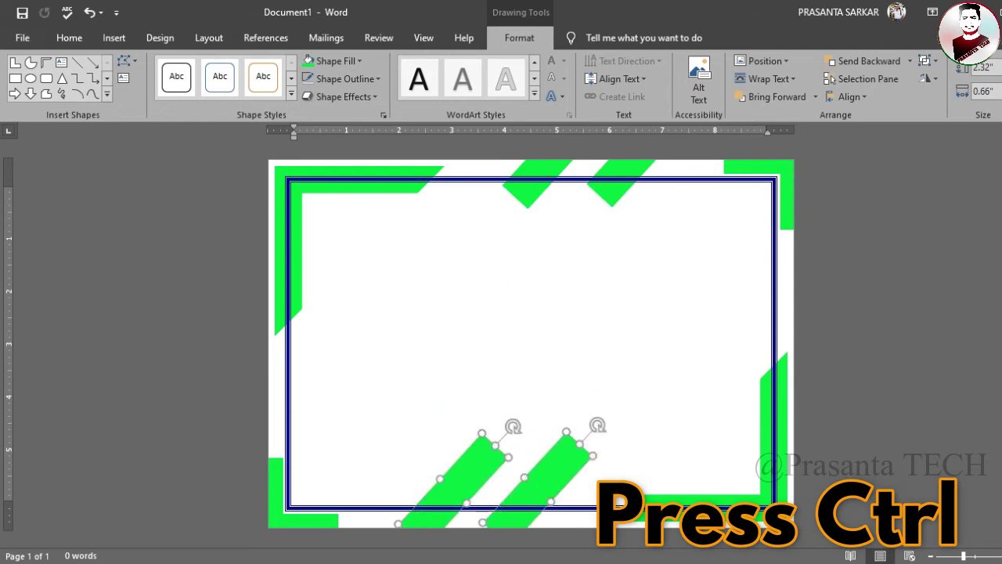
pyautogui.moveTo(550, 478); pyautogui.dragTo(532, 520)
pyautogui.press('Down')
pyautogui.press('Down')
pyautogui.press('Down')
pyautogui.press('Down')
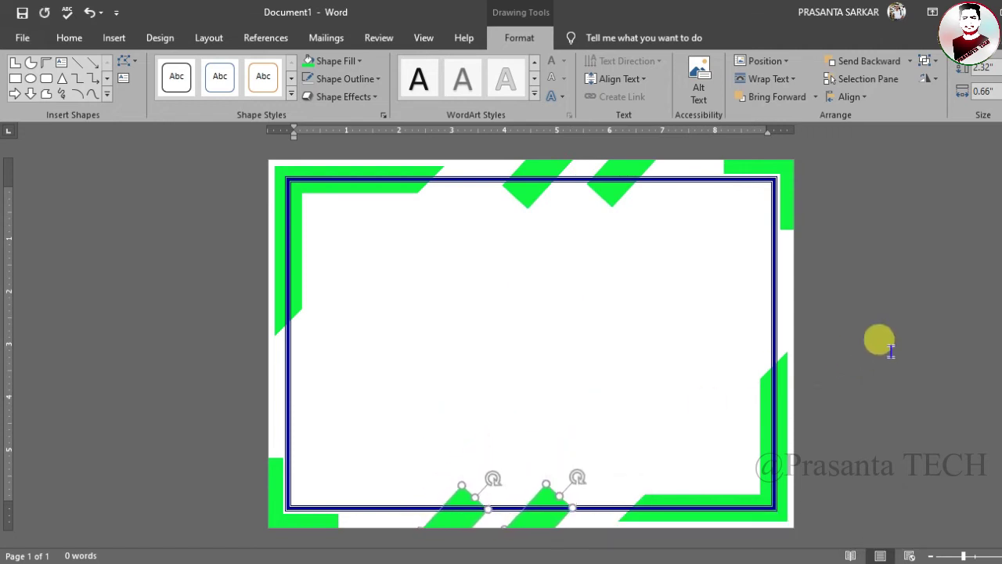
pyautogui.press('Down')
pyautogui.press('Down')
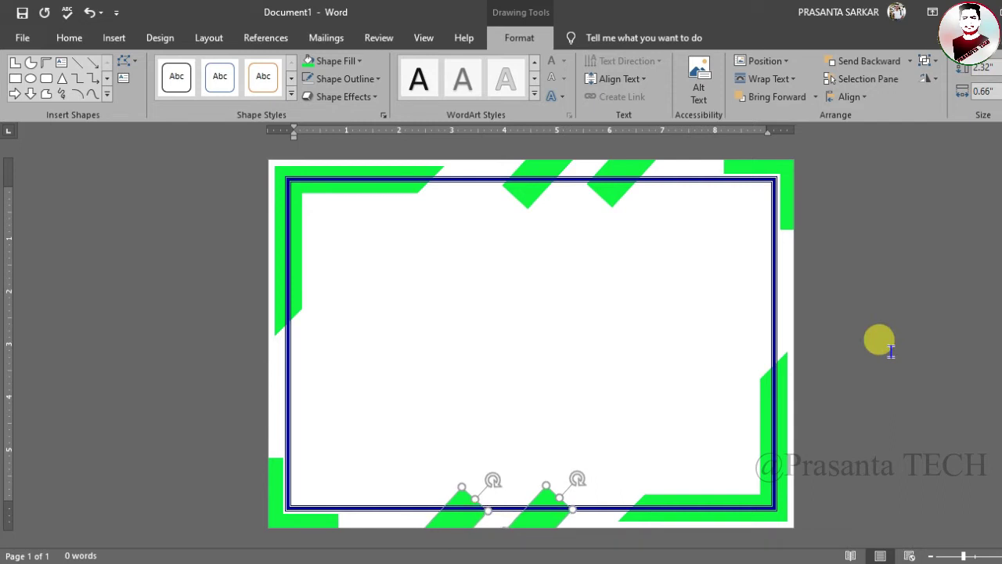
pyautogui.click(890, 350)
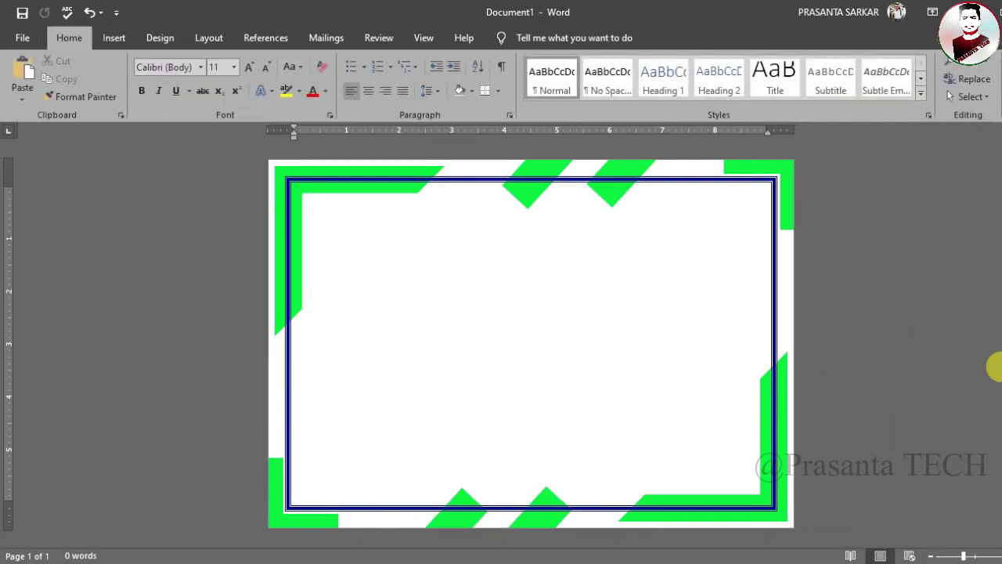
# - Insert a first-style WordArt box reading 'SKBN HIGH SECONDARY SCHOOL'
pyautogui.click(116, 40)
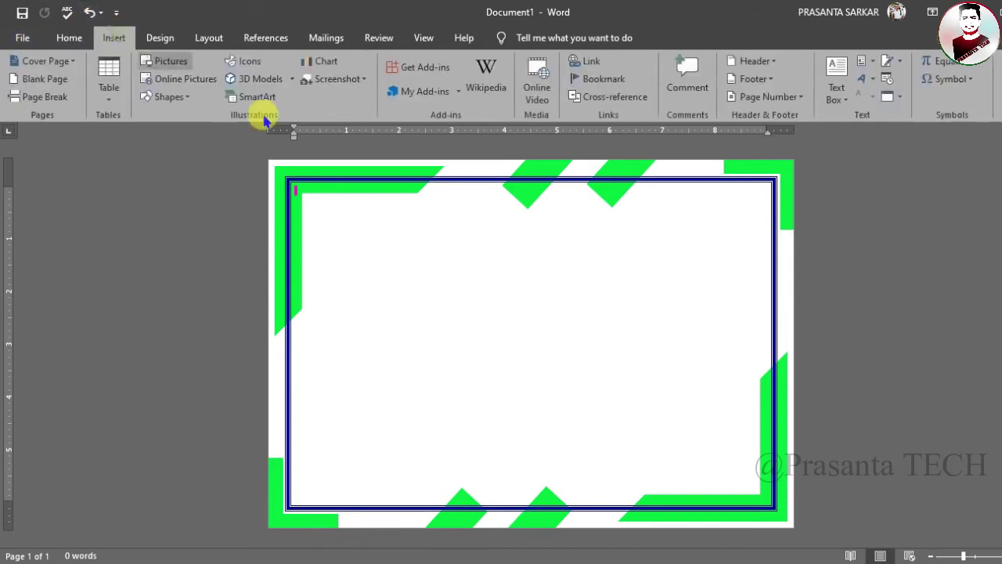
pyautogui.click(870, 87)
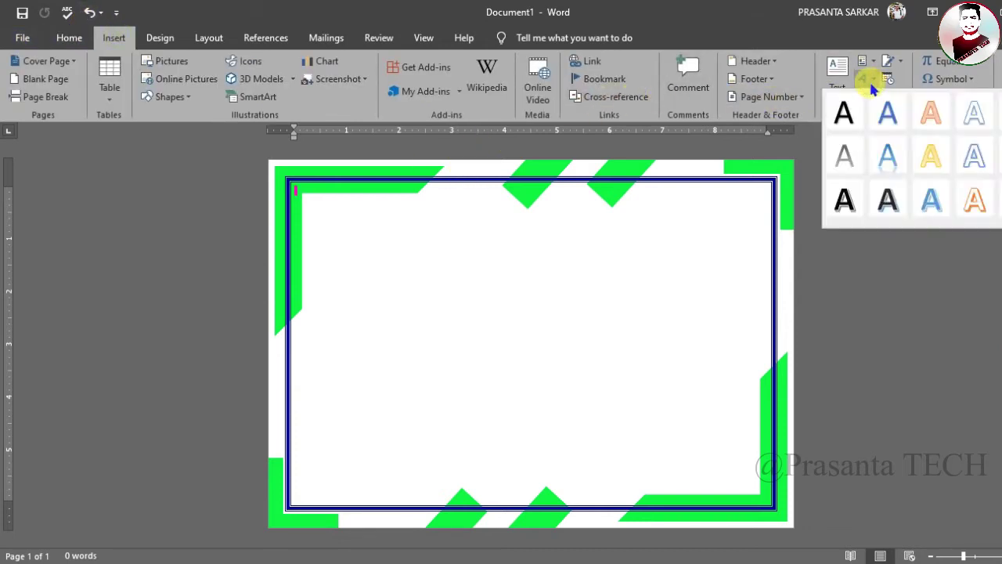
pyautogui.click(843, 112)
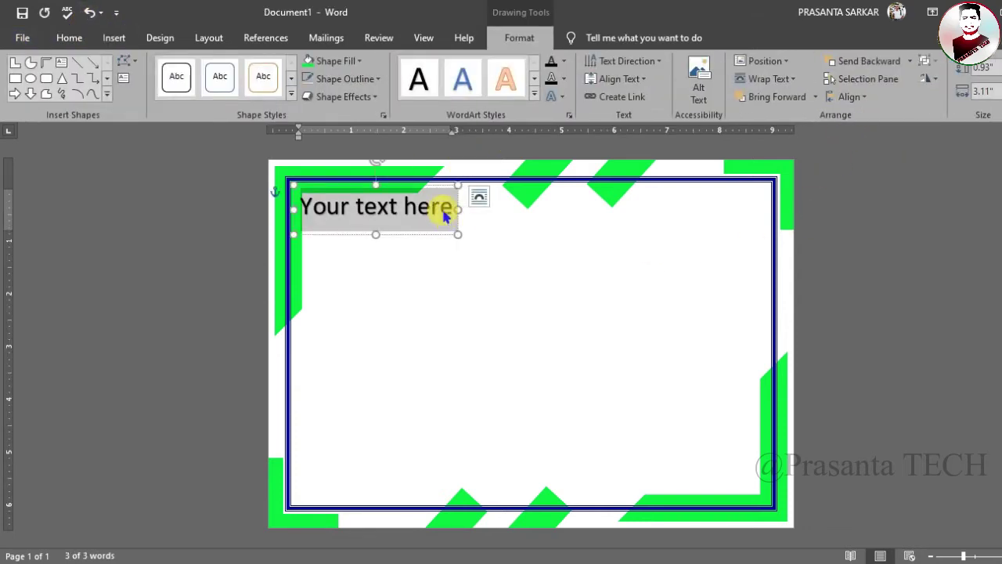
pyautogui.press('Delete')
pyautogui.write('SKBN HIGH SECONDARY SCHOOL')
# - Format the WordArt heading with navy text fill, Rockwell font and bold
pyautogui.hotkey('ctrl', 'a')
pyautogui.click(563, 60)
pyautogui.click(562, 230)
pyautogui.click(69, 38)
pyautogui.click(180, 68)
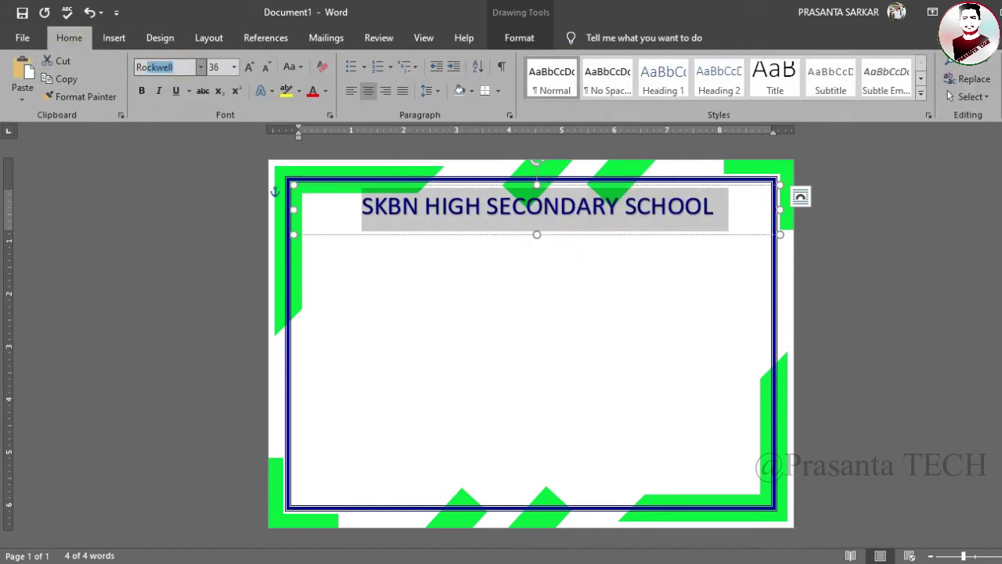
pyautogui.press('Return')
pyautogui.click(142, 91)
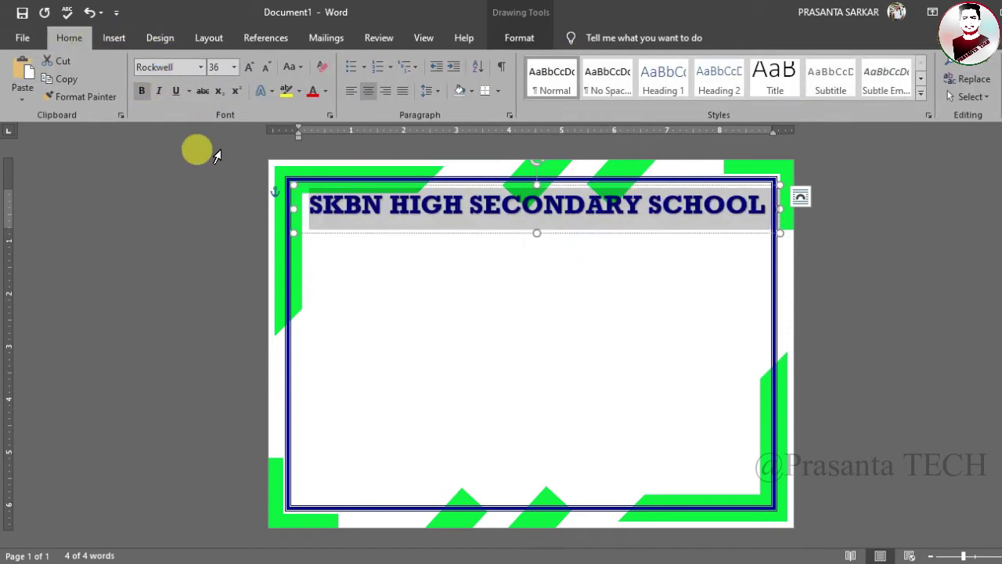
pyautogui.click(513, 38)
pyautogui.click(555, 97)
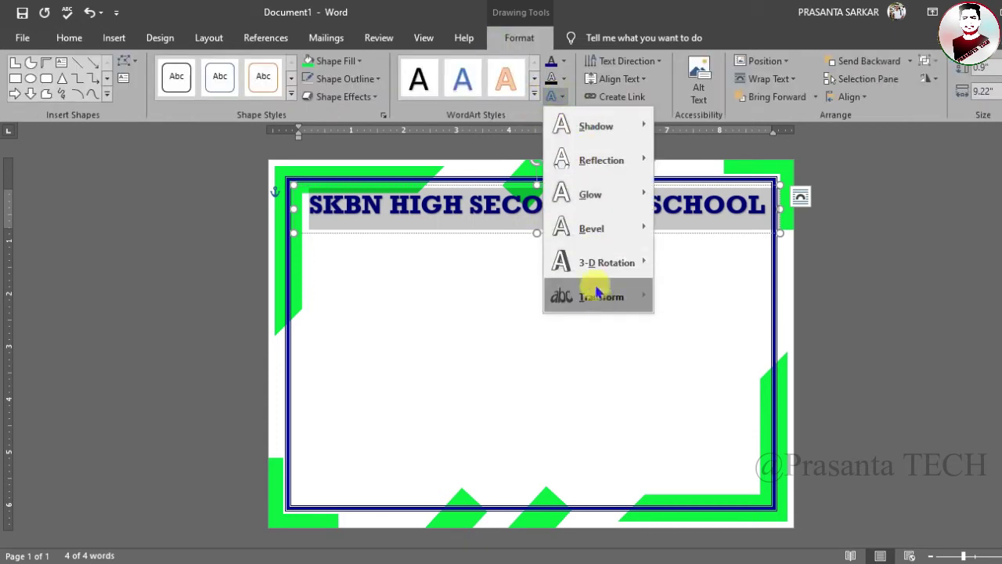
# - Bend the school-name heading into an Arch Up curve and position its box near the top
pyautogui.moveTo(606, 296)
pyautogui.click(678, 260)
pyautogui.moveTo(566, 231); pyautogui.dragTo(539, 485)
pyautogui.click(543, 270)
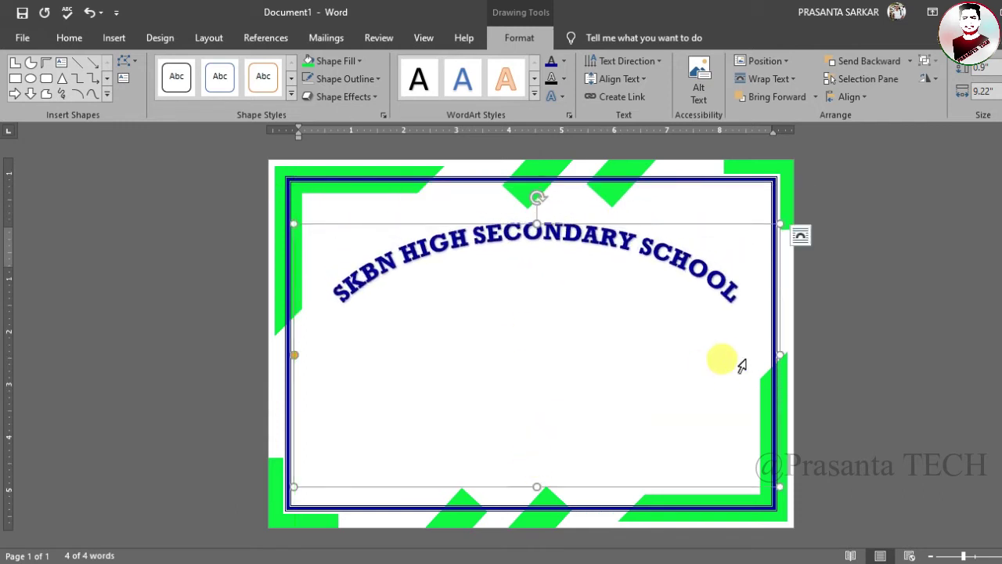
pyautogui.moveTo(662, 225); pyautogui.dragTo(662, 212)
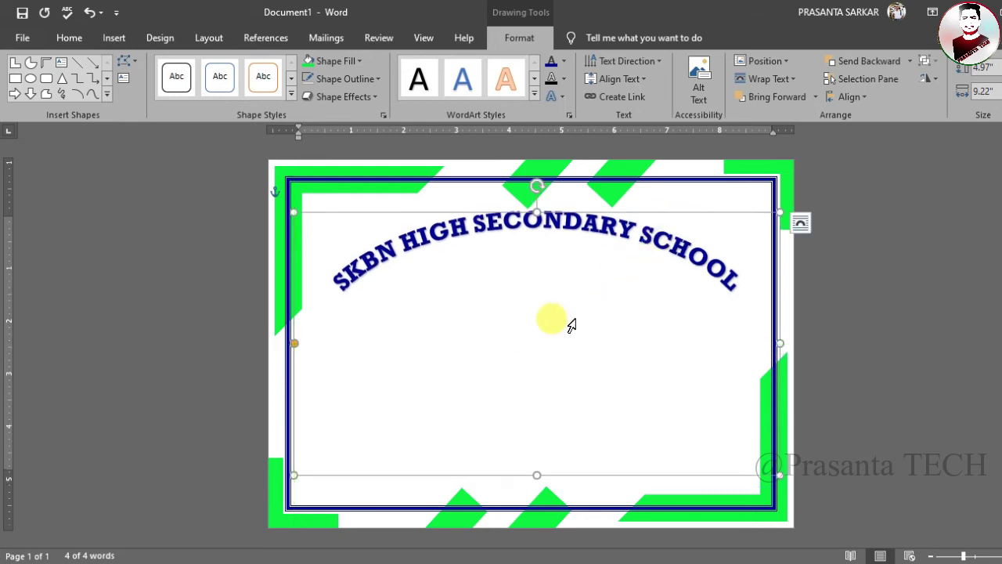
pyautogui.moveTo(538, 492); pyautogui.dragTo(538, 543)
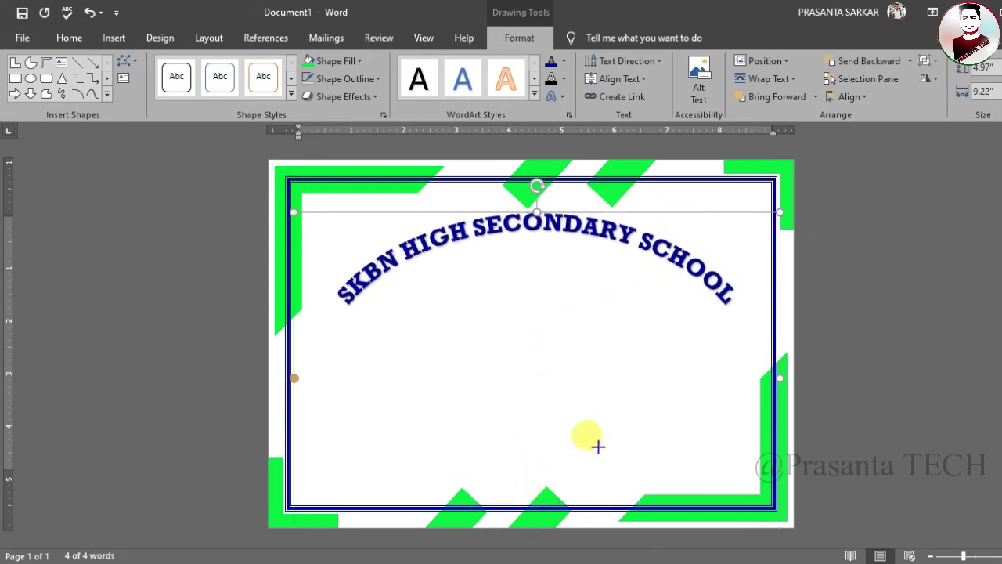
pyautogui.click(627, 186)
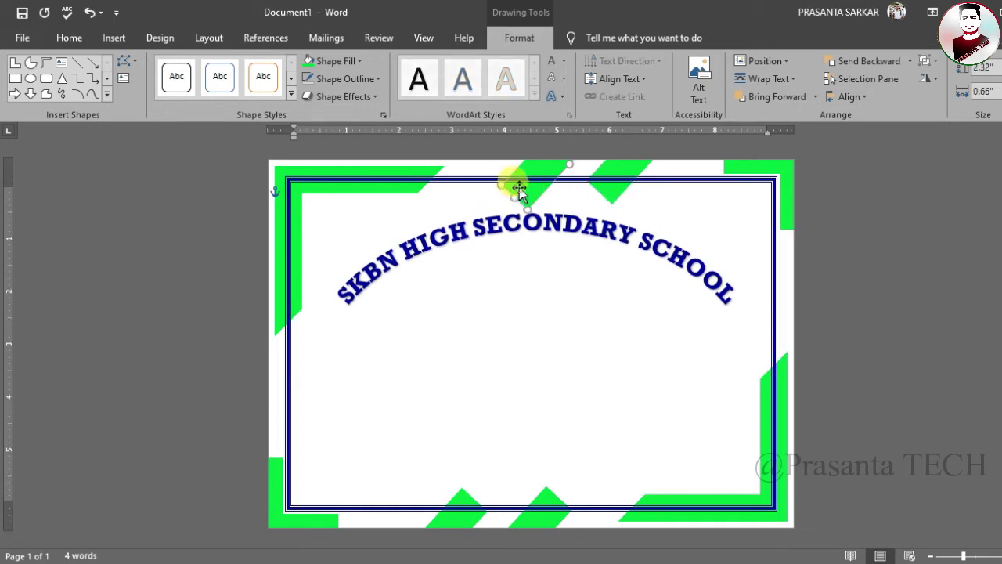
# - Enlarge the SKBN HIGH SECONDARY SCHOOL heading text to 48 pt
pyautogui.click(631, 252)
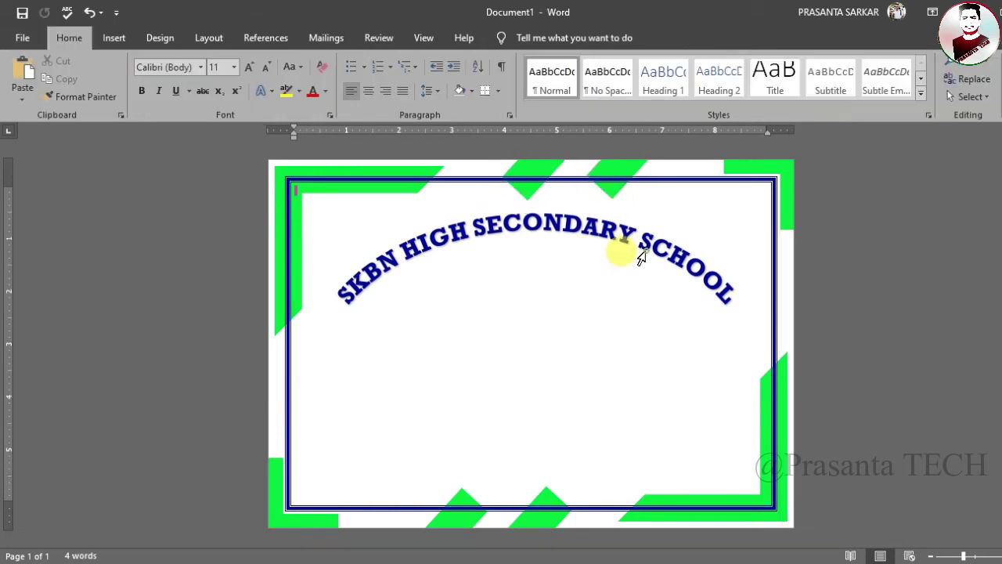
pyautogui.click(69, 39)
pyautogui.click(248, 68)
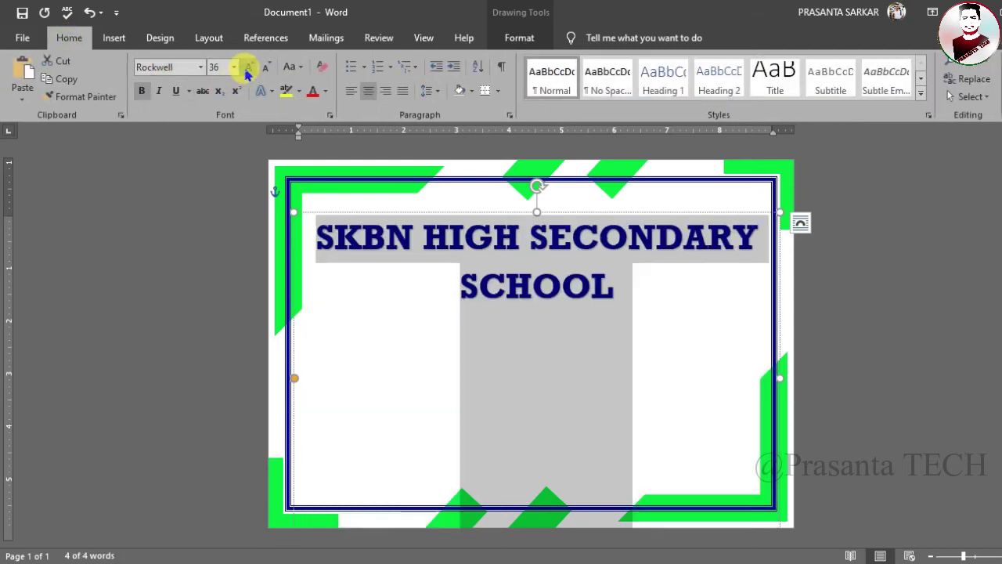
pyautogui.click(917, 234)
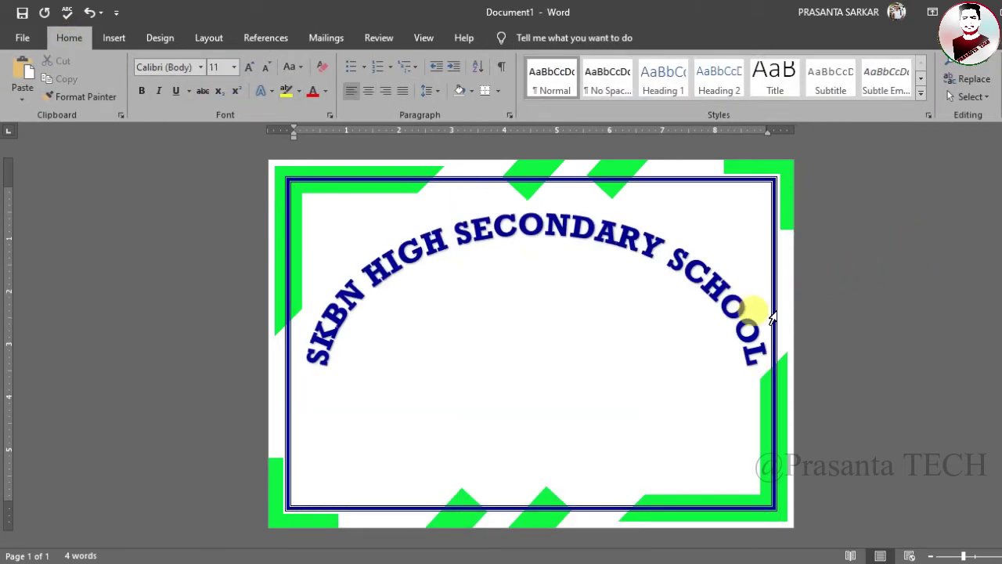
# - Shorten the heading's WordArt box so the arch curves more gently
pyautogui.click(660, 260)
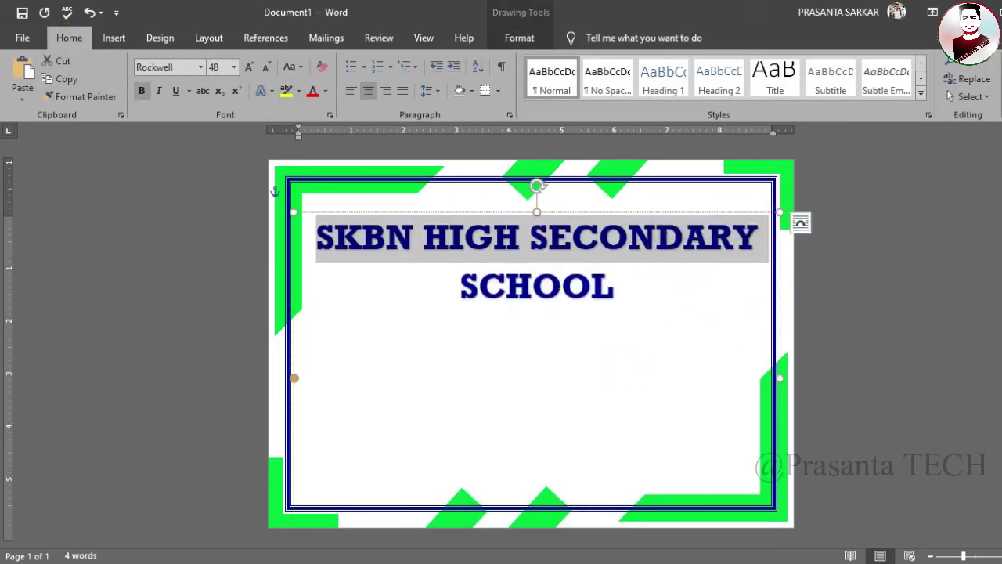
pyautogui.click(554, 212)
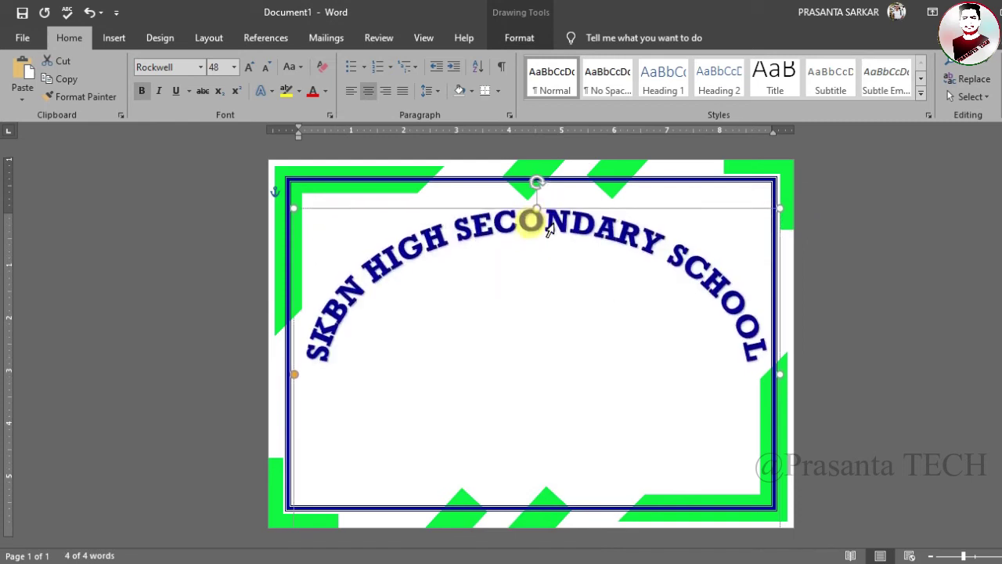
pyautogui.moveTo(547, 226); pyautogui.dragTo(547, 222)
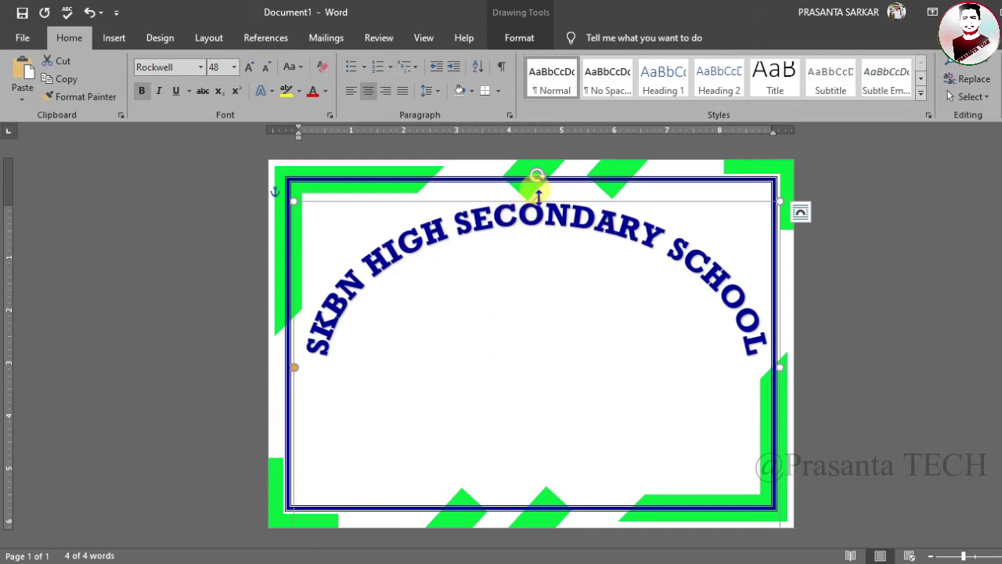
pyautogui.moveTo(536, 194); pyautogui.dragTo(543, 197)
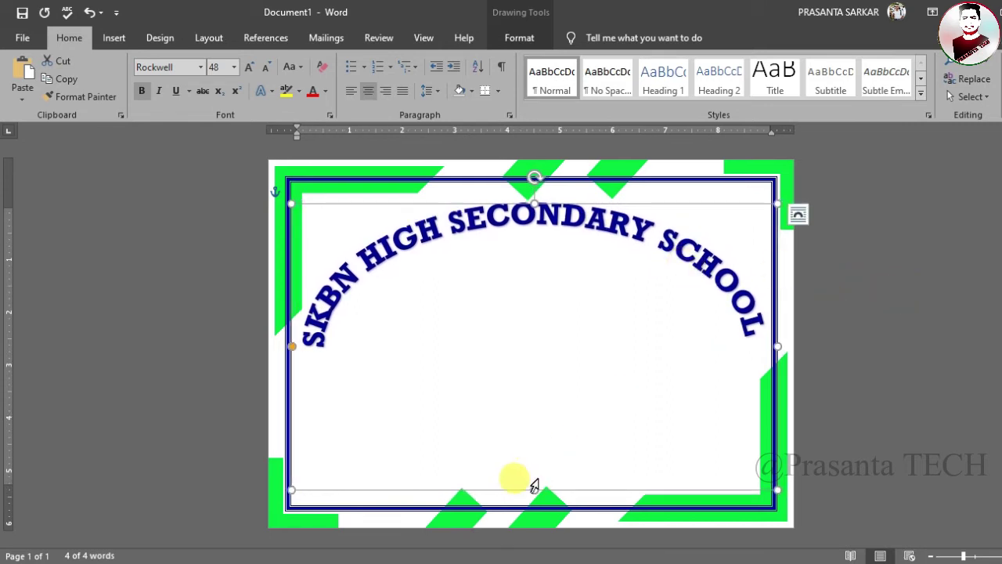
pyautogui.moveTo(536, 486); pyautogui.dragTo(537, 463)
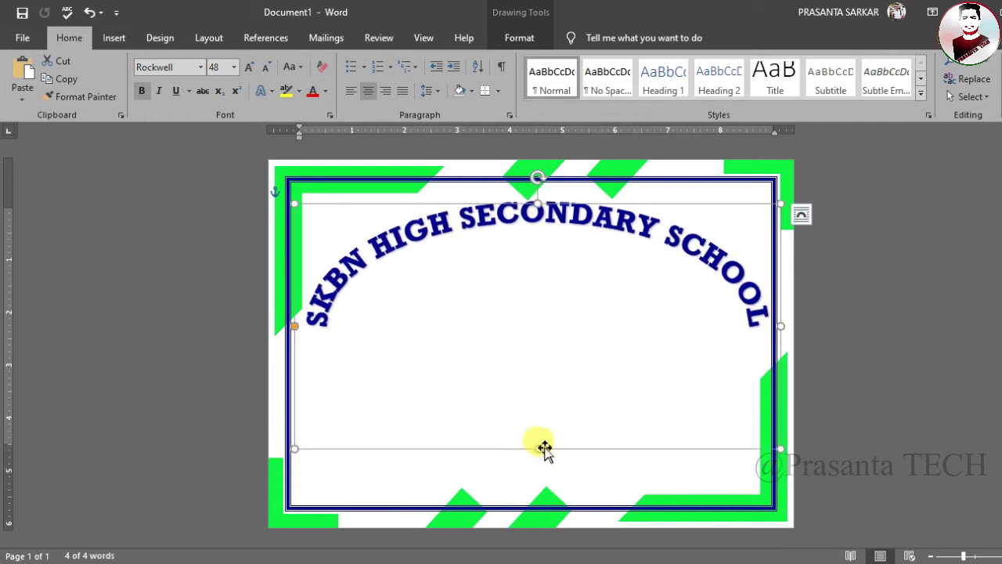
pyautogui.click(900, 394)
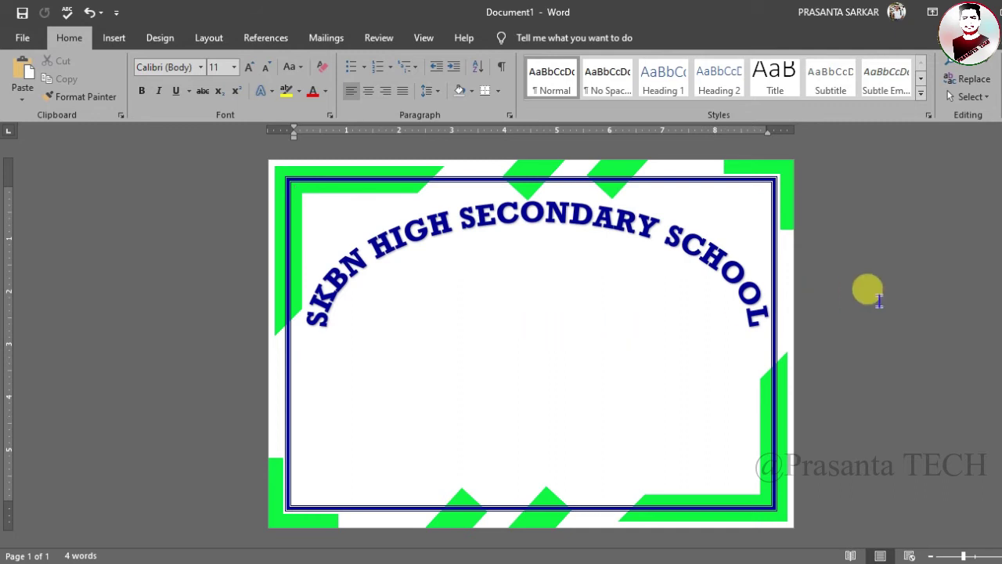
# - Draw a rectangle below the heading and give it no fill
pyautogui.click(112, 41)
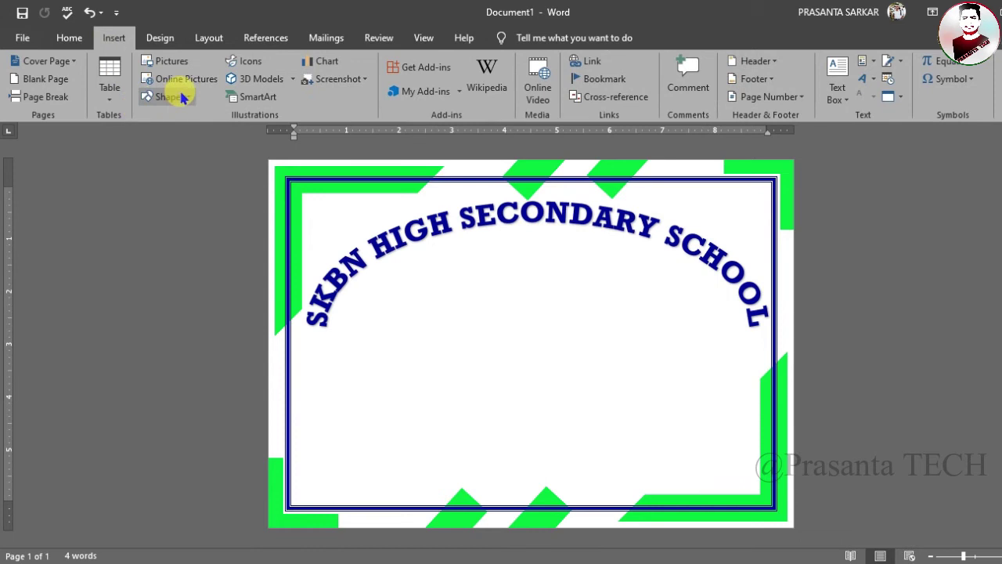
pyautogui.click(167, 97)
pyautogui.click(241, 133)
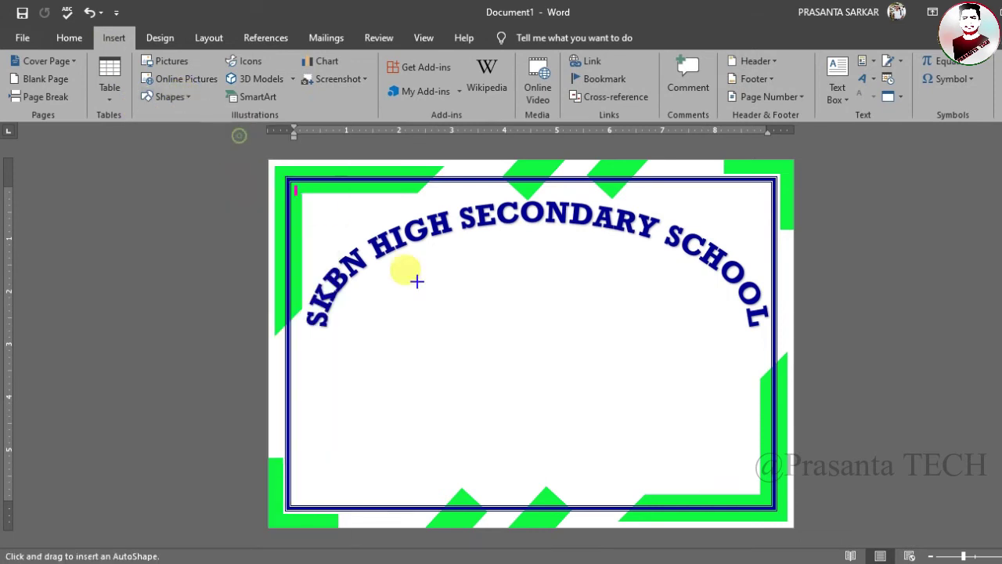
pyautogui.moveTo(445, 255); pyautogui.dragTo(627, 344)
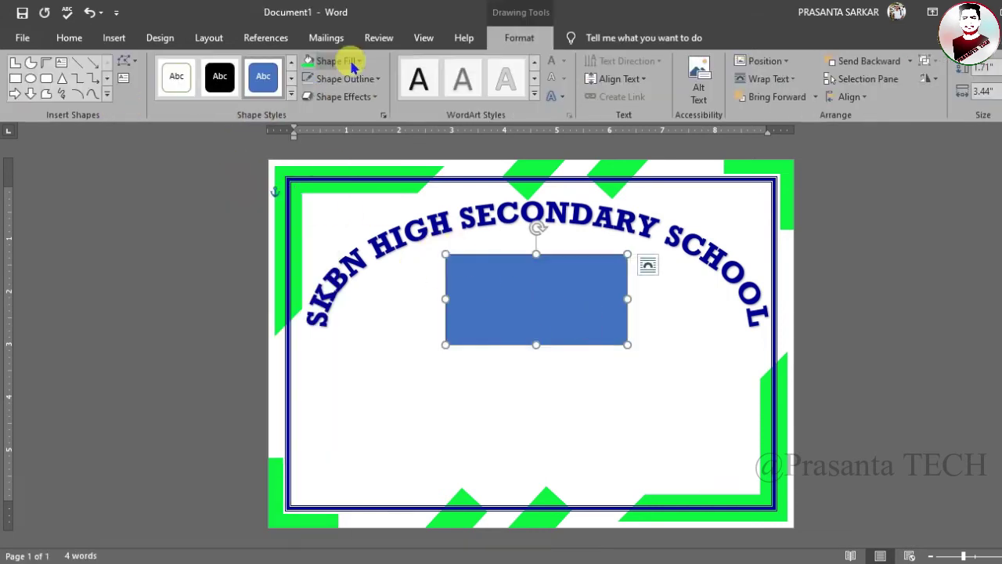
pyautogui.click(345, 61)
pyautogui.click(334, 226)
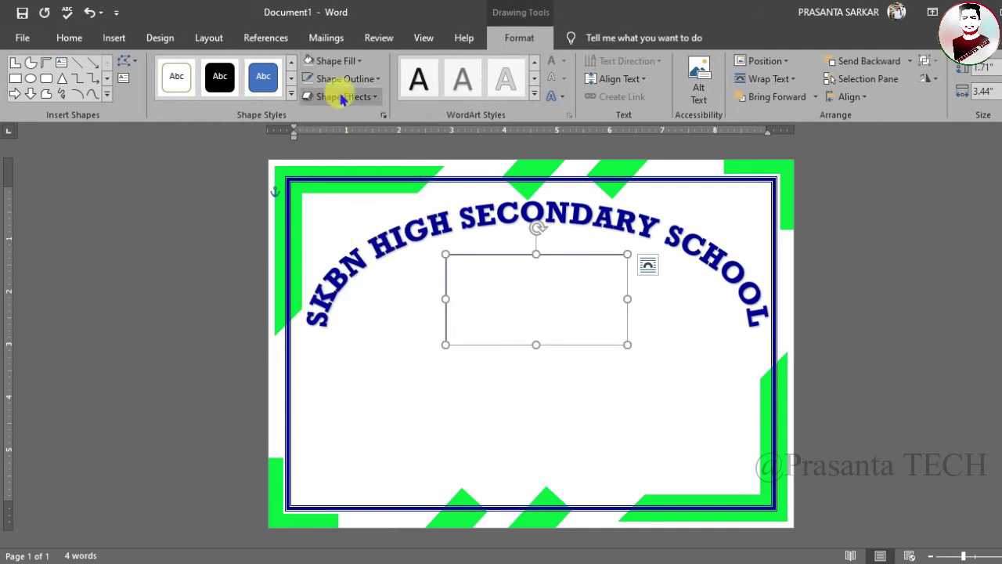
# - Add a dark blue, 18 pt bold Rockwell 'Reg No:' label inside the rectangle
pyautogui.rightClick(511, 255)
pyautogui.click(562, 335)
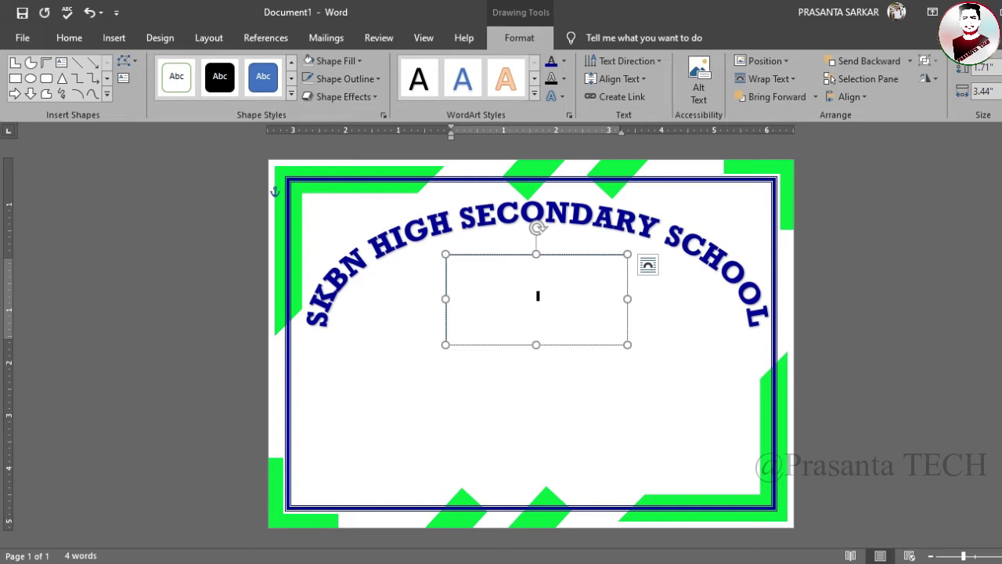
pyautogui.click(69, 38)
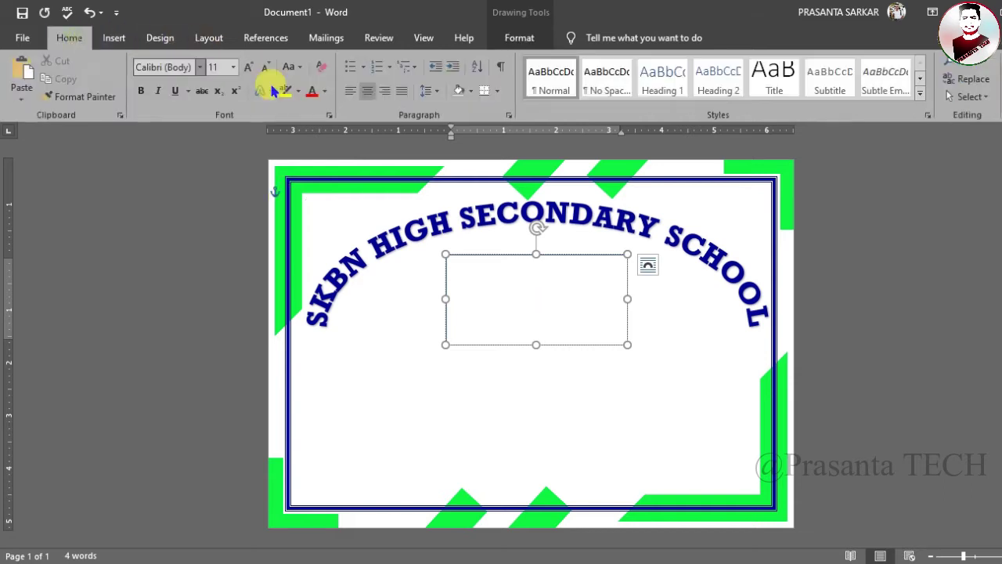
pyautogui.click(325, 91)
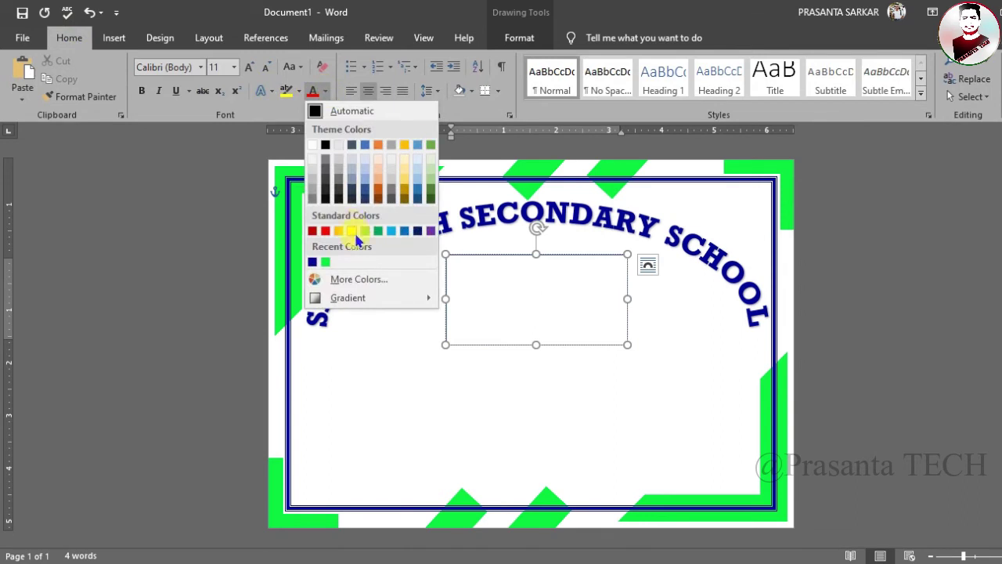
pyautogui.click(312, 264)
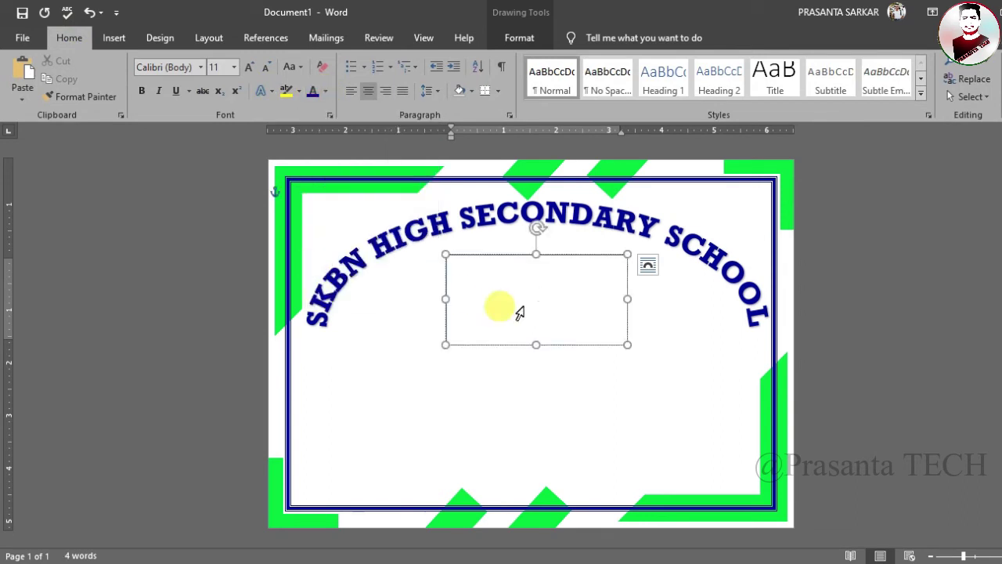
pyautogui.click(249, 68)
pyautogui.click(249, 68)
pyautogui.click(248, 67)
pyautogui.click(249, 67)
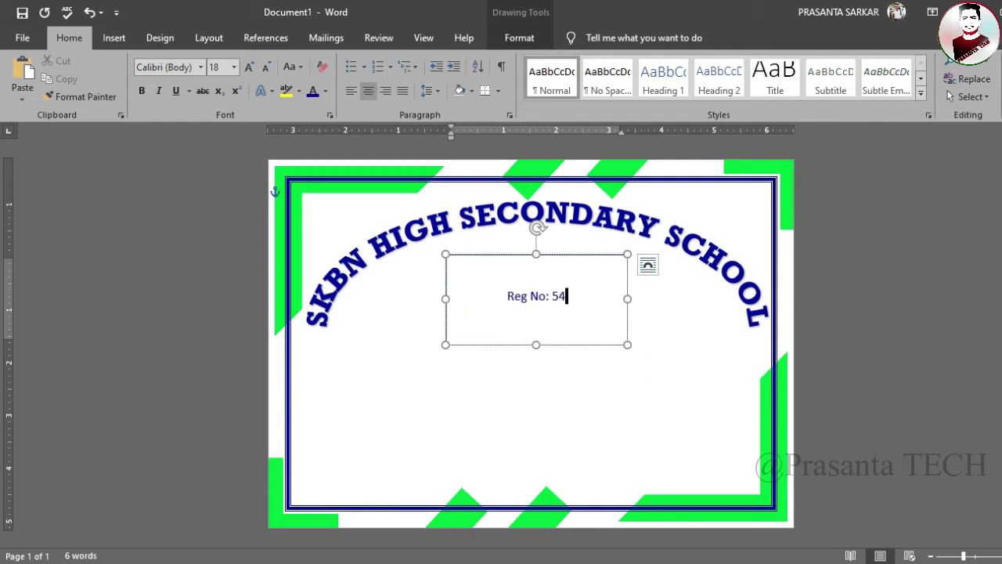
pyautogui.hotkey('ctrl', 'a')
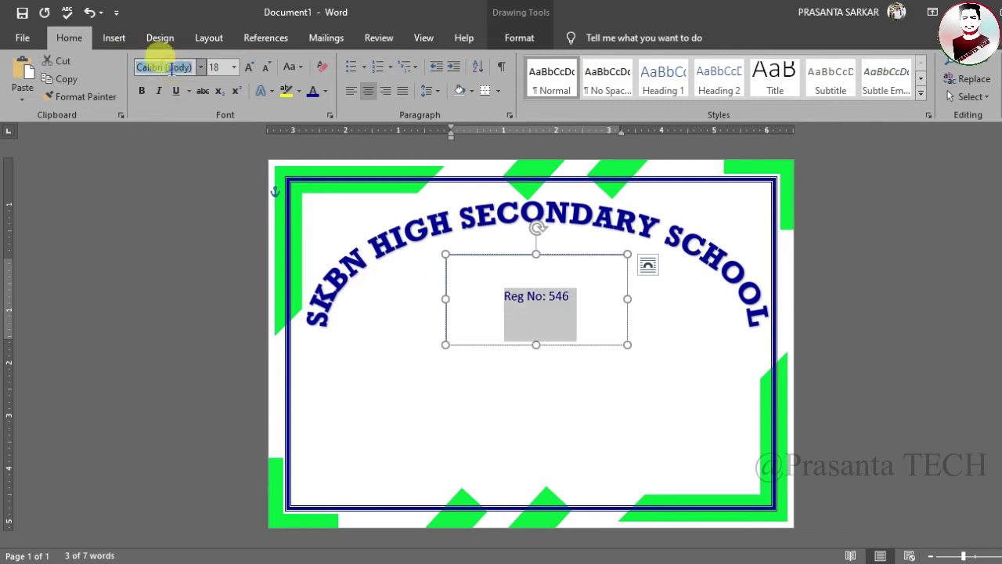
pyautogui.write('Rockwell')
pyautogui.click(91, 99)
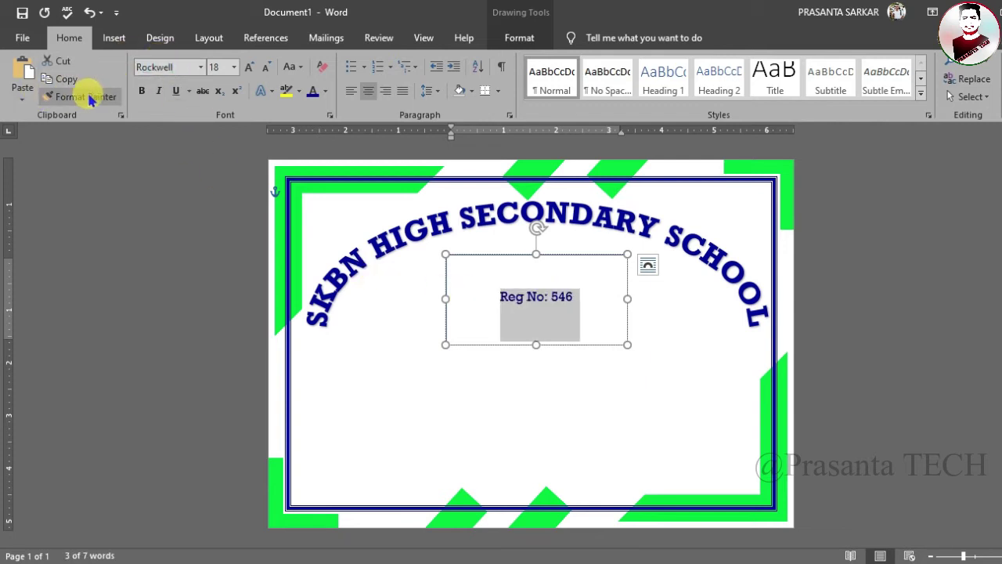
pyautogui.click(139, 92)
pyautogui.click(585, 252)
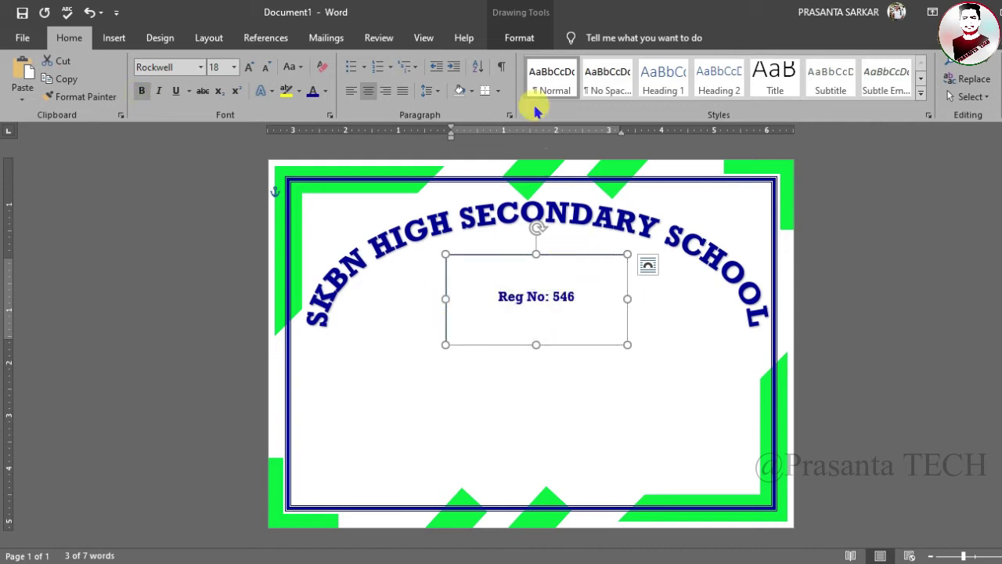
# - Remove the Reg No box's outline and shrink it into the top-right corner
pyautogui.click(519, 37)
pyautogui.click(344, 78)
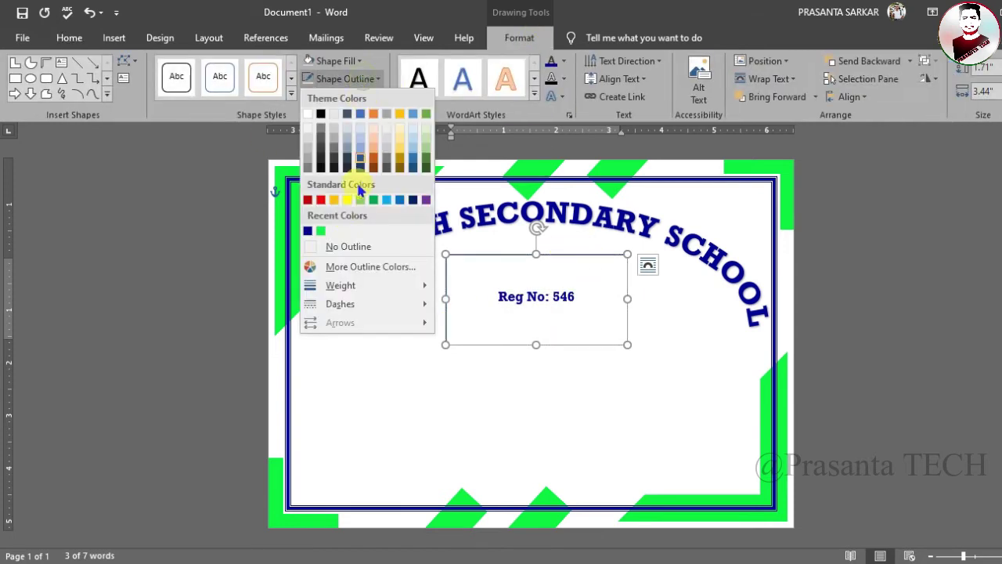
pyautogui.click(339, 245)
pyautogui.moveTo(566, 256); pyautogui.dragTo(707, 162)
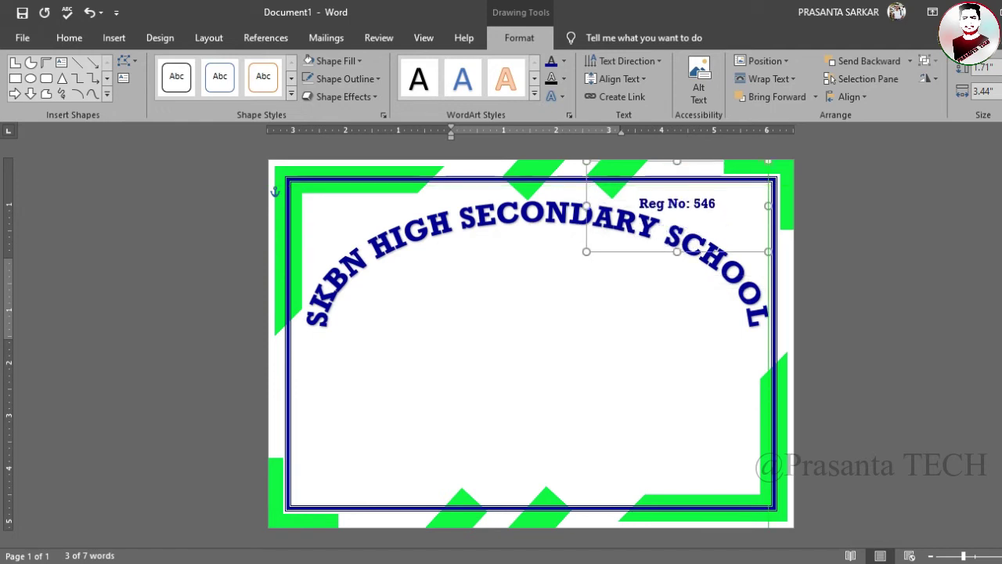
pyautogui.moveTo(770, 247)
pyautogui.mouseDown()
pyautogui.moveTo(733, 233)
pyautogui.moveTo(777, 233)
pyautogui.mouseUp()
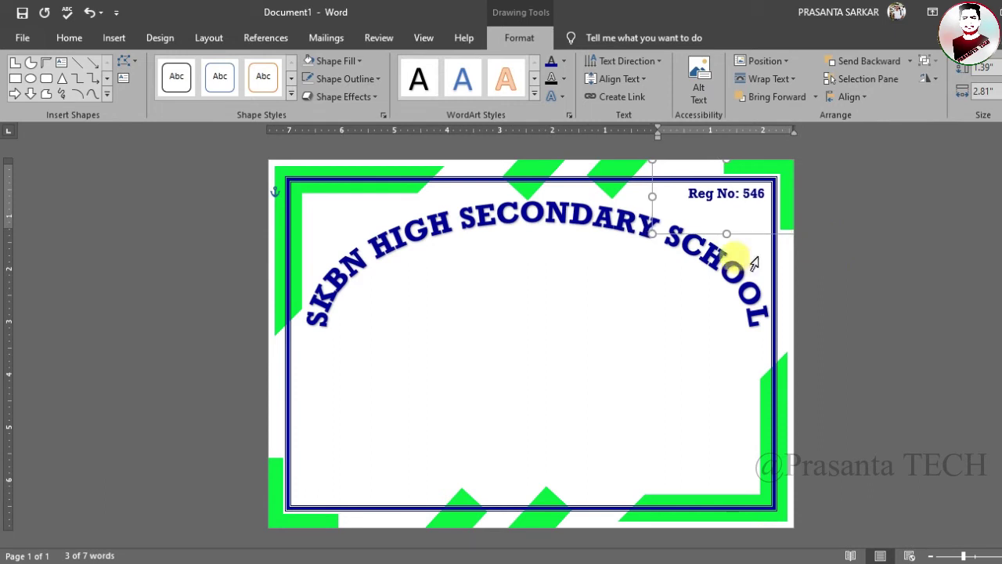
pyautogui.click(934, 331)
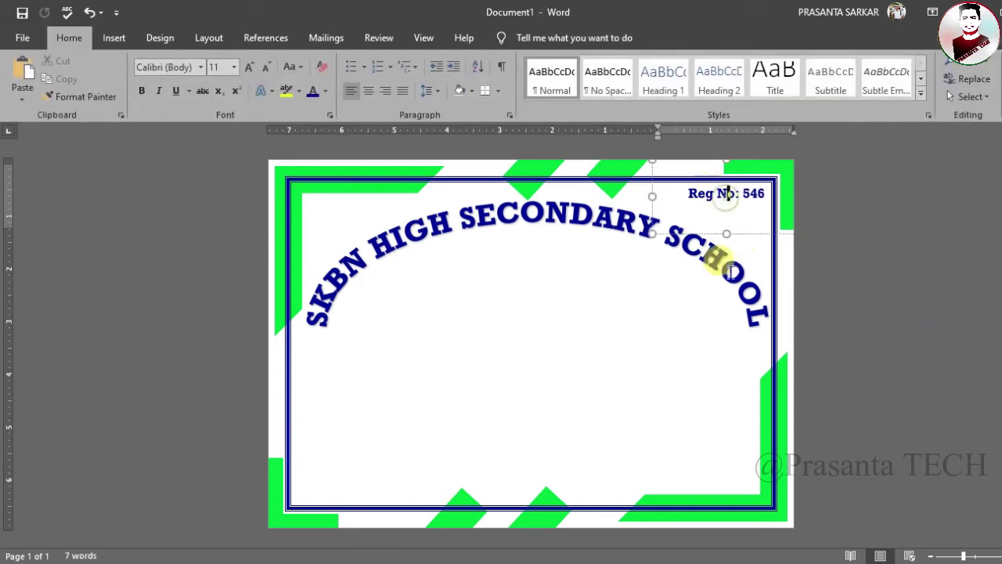
# - Copy the Reg No box to mid-page and delete the copy's text
pyautogui.click(729, 194)
pyautogui.moveTo(671, 237); pyautogui.dragTo(519, 376)
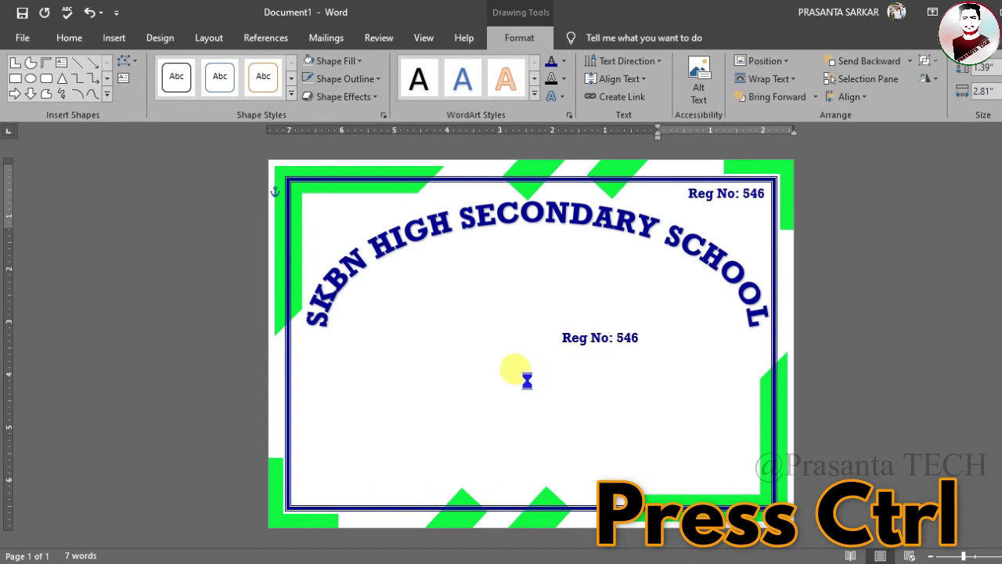
pyautogui.click(594, 342)
pyautogui.hotkey('ctrl', 'a')
pyautogui.press('Delete')
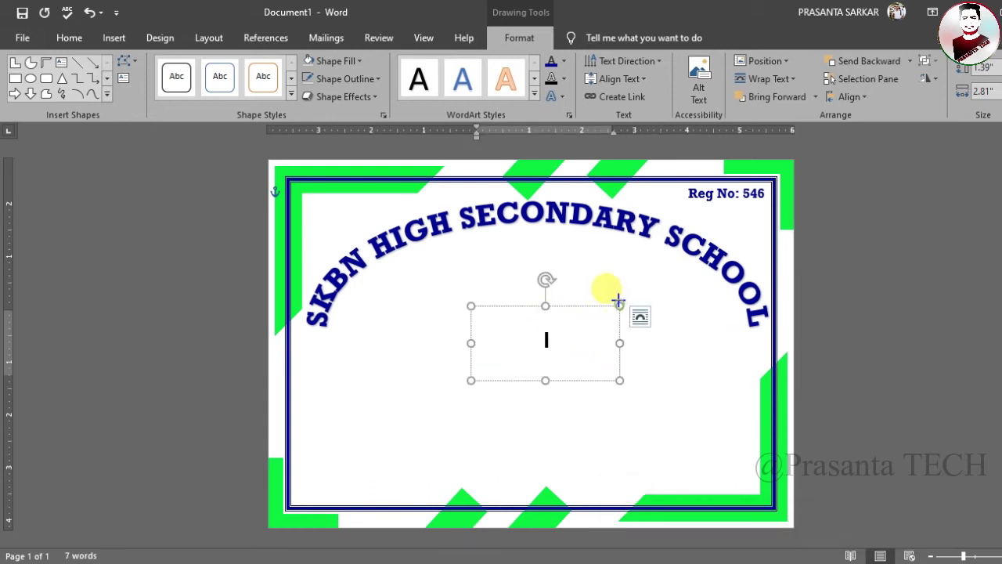
# - Resize the empty box and fill it with the 'sc logo e' school logo picture
pyautogui.moveTo(619, 300); pyautogui.dragTo(686, 269)
pyautogui.moveTo(578, 269); pyautogui.dragTo(578, 243)
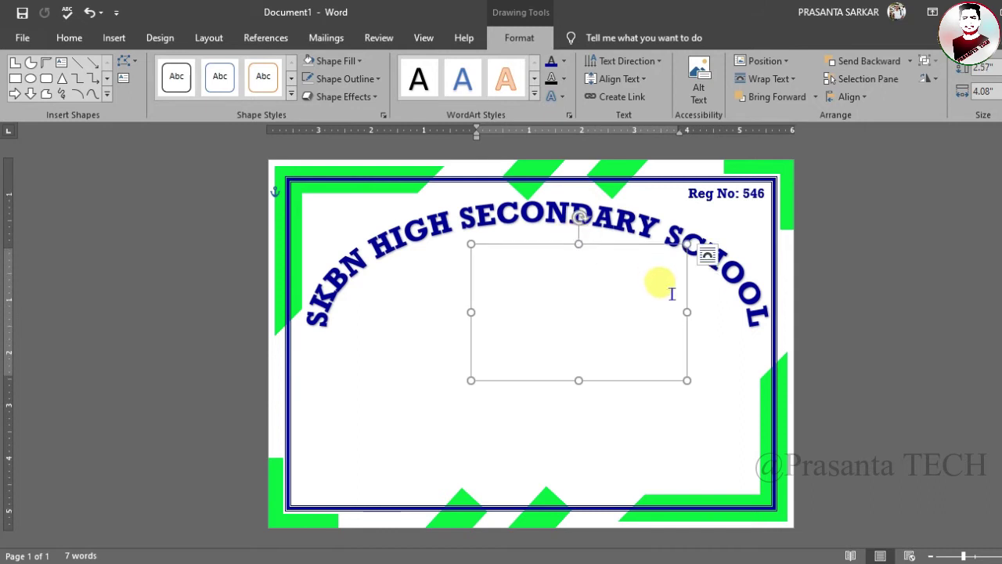
pyautogui.moveTo(686, 313); pyautogui.dragTo(662, 312)
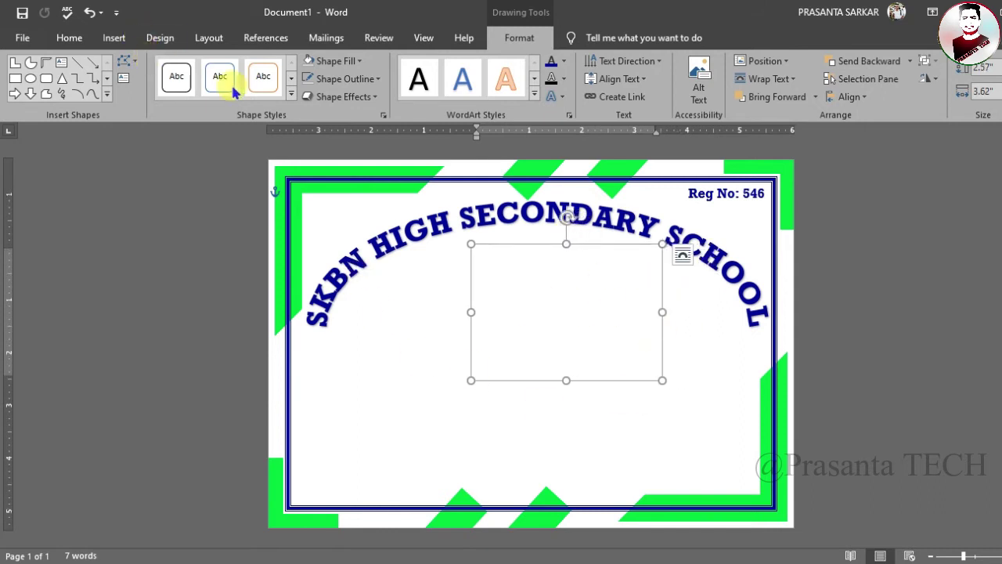
pyautogui.click(331, 61)
pyautogui.click(344, 275)
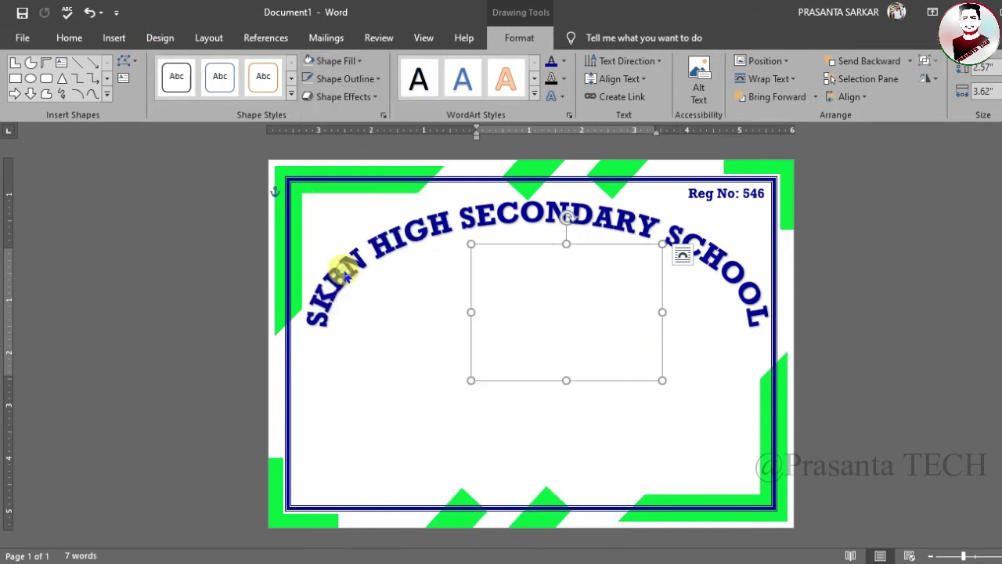
pyautogui.click(419, 264)
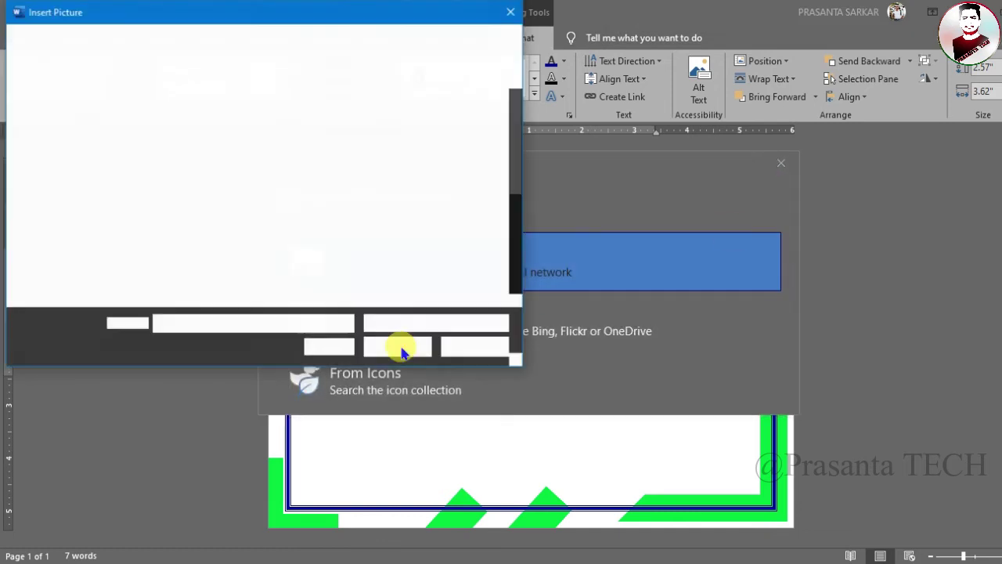
pyautogui.scroll(-5, 321, 235)
pyautogui.click(465, 249)
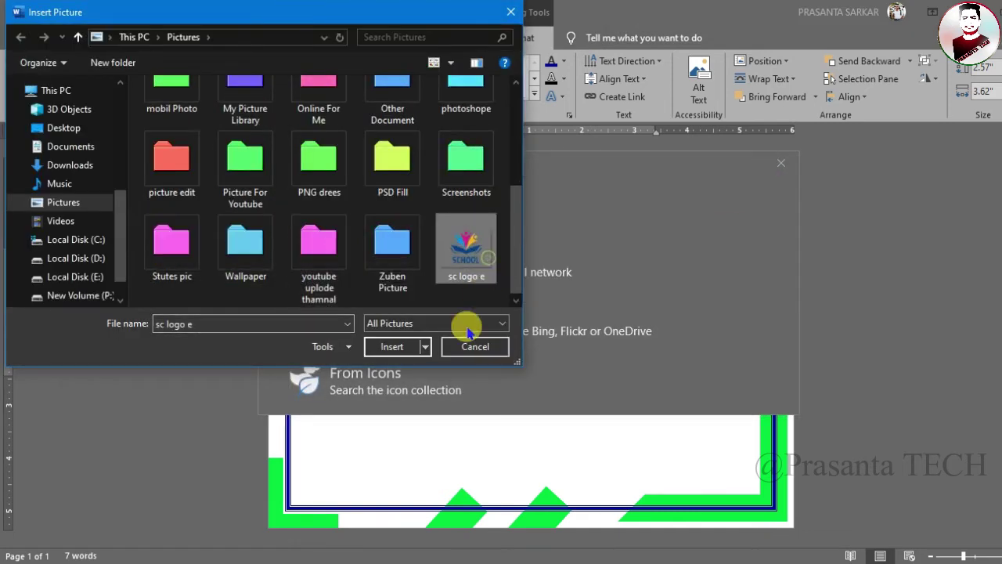
pyautogui.click(371, 346)
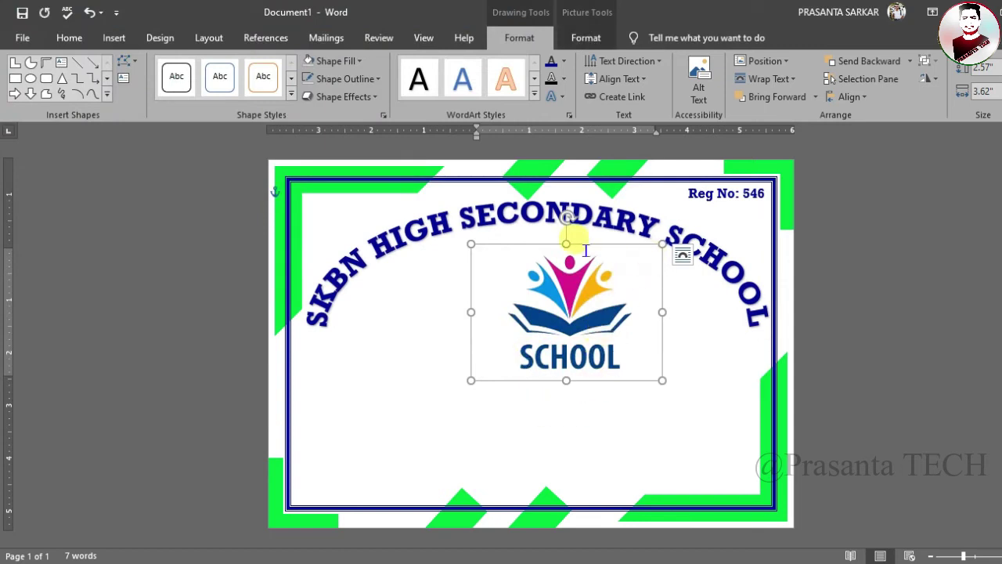
# - Make the logo slightly smaller and higher, then copy the Reg No box mid-page
pyautogui.moveTo(563, 243); pyautogui.dragTo(564, 233)
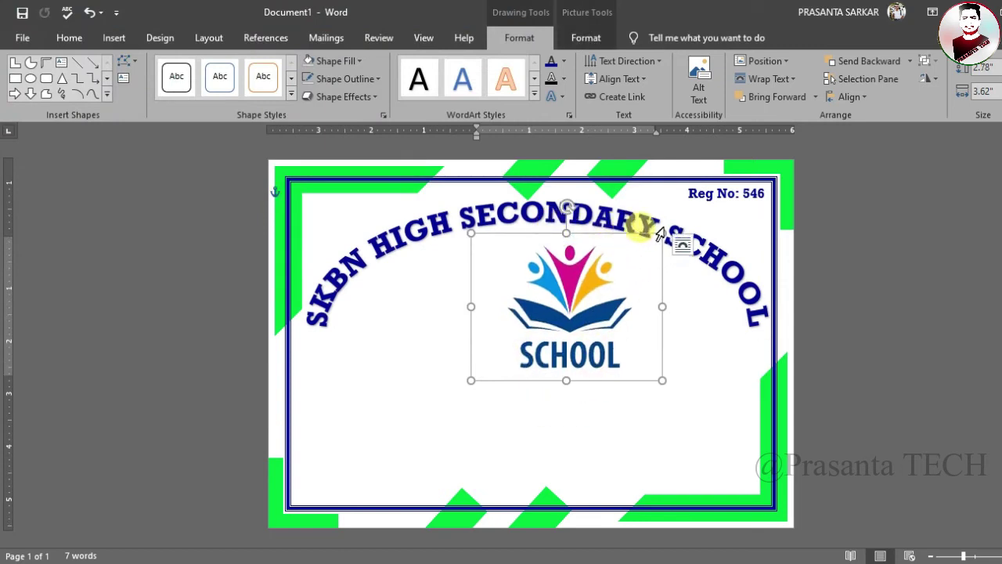
pyautogui.moveTo(662, 237)
pyautogui.mouseDown()
pyautogui.moveTo(592, 287)
pyautogui.moveTo(551, 232)
pyautogui.mouseUp()
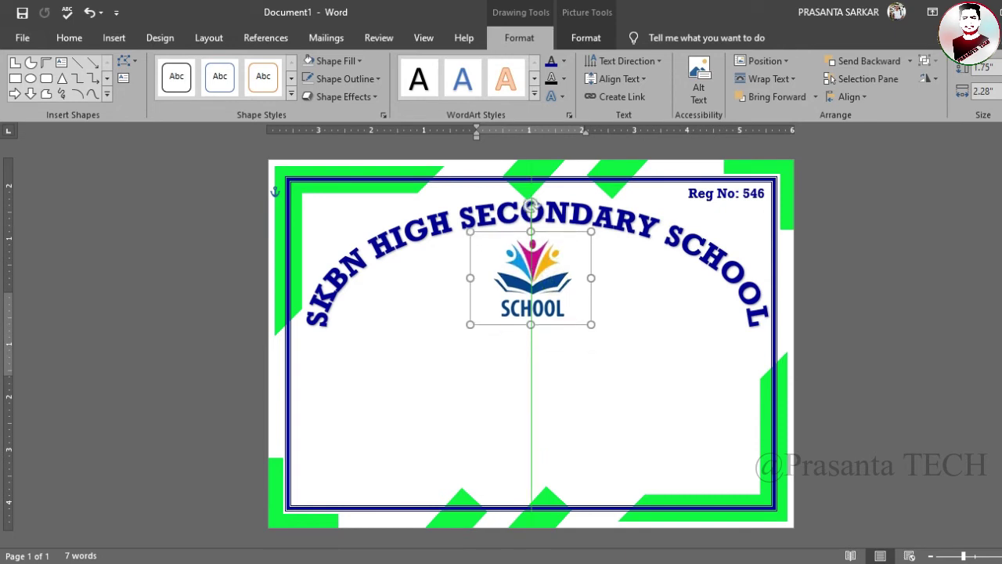
pyautogui.press('Up')
pyautogui.press('Up')
pyautogui.press('Up')
pyautogui.press('Up')
pyautogui.press('Up')
pyautogui.press('Up')
pyautogui.press('Right')
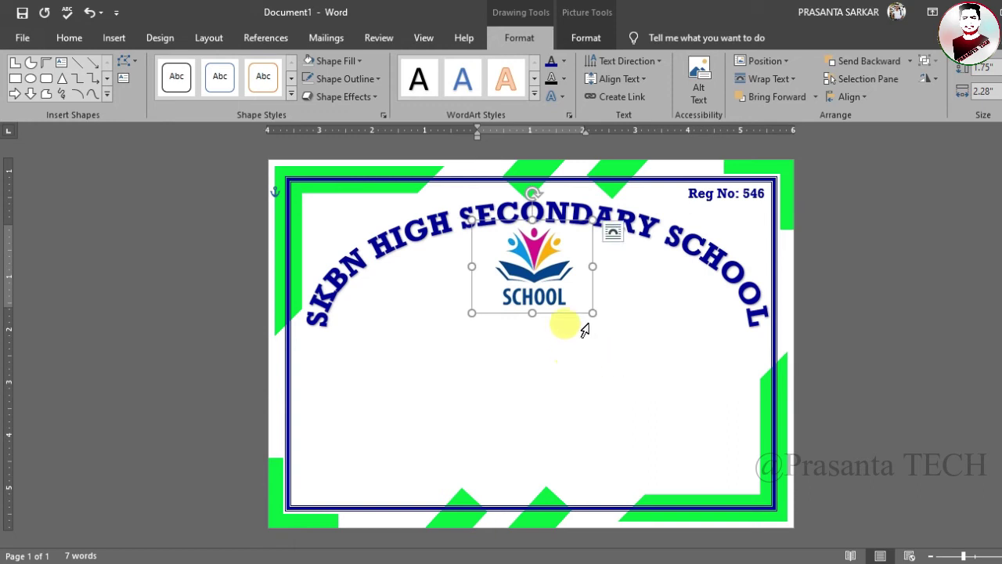
pyautogui.moveTo(591, 311); pyautogui.dragTo(576, 327)
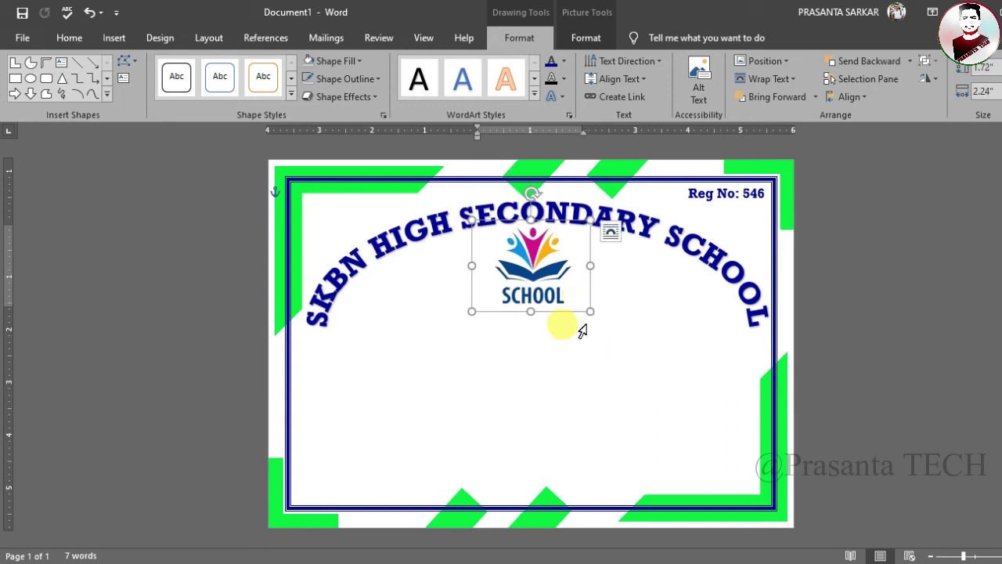
pyautogui.click(880, 430)
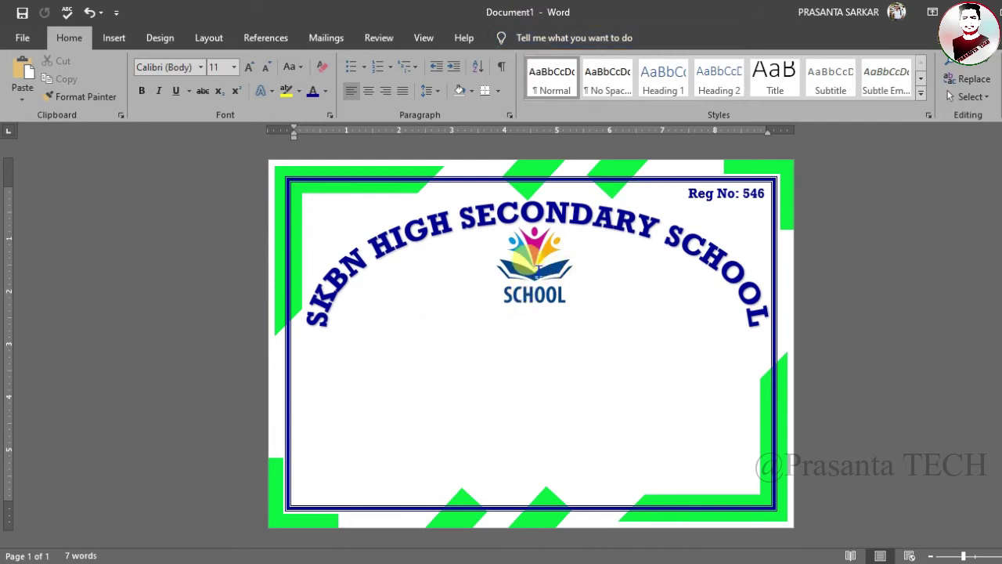
pyautogui.click(718, 194)
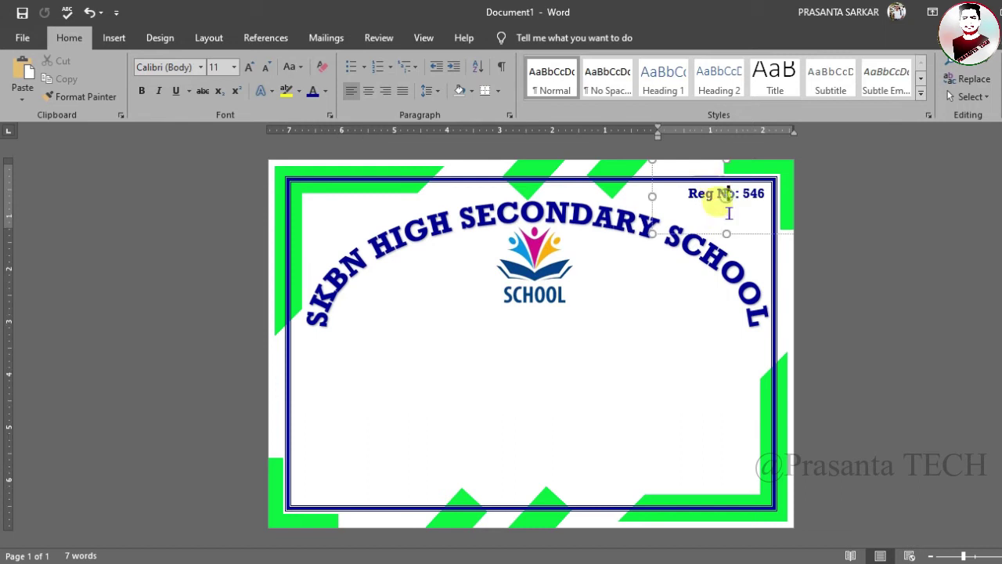
pyautogui.keyDown('ctrl'); pyautogui.moveTo(682, 235); pyautogui.dragTo(470, 360); pyautogui.keyUp('ctrl')
# - Clear the copied box and type JOYNAGAR GANGAIL ROAD AGARTALA in dark red
pyautogui.moveTo(579, 336); pyautogui.dragTo(720, 336)
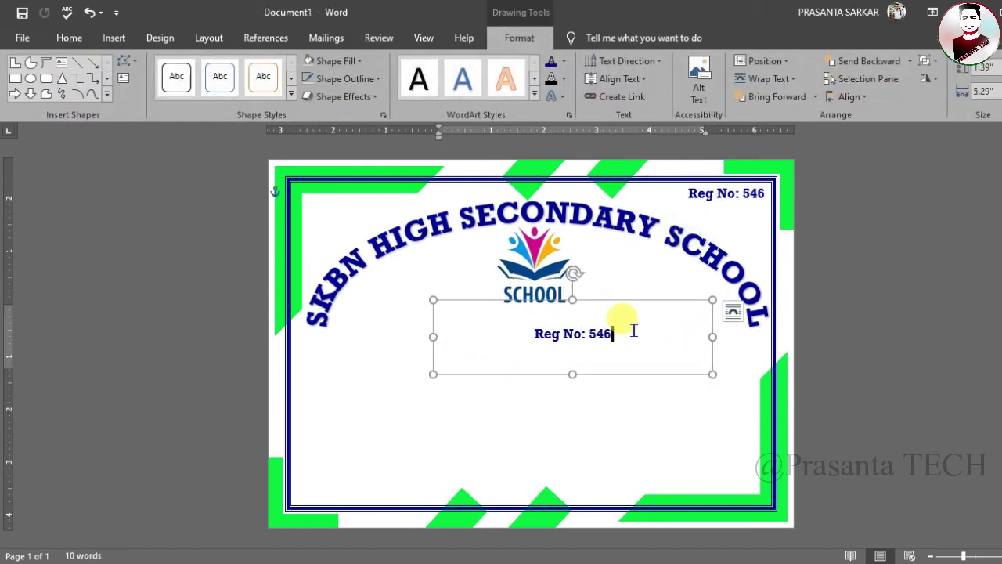
pyautogui.hotkey('ctrl', 'a')
pyautogui.press('Delete')
pyautogui.click(69, 37)
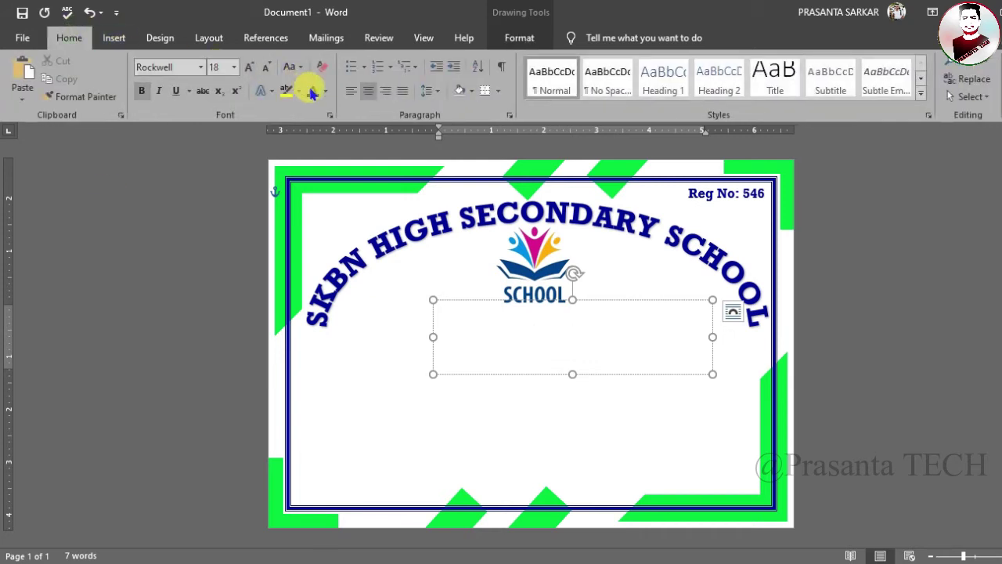
pyautogui.click(328, 92)
pyautogui.click(312, 231)
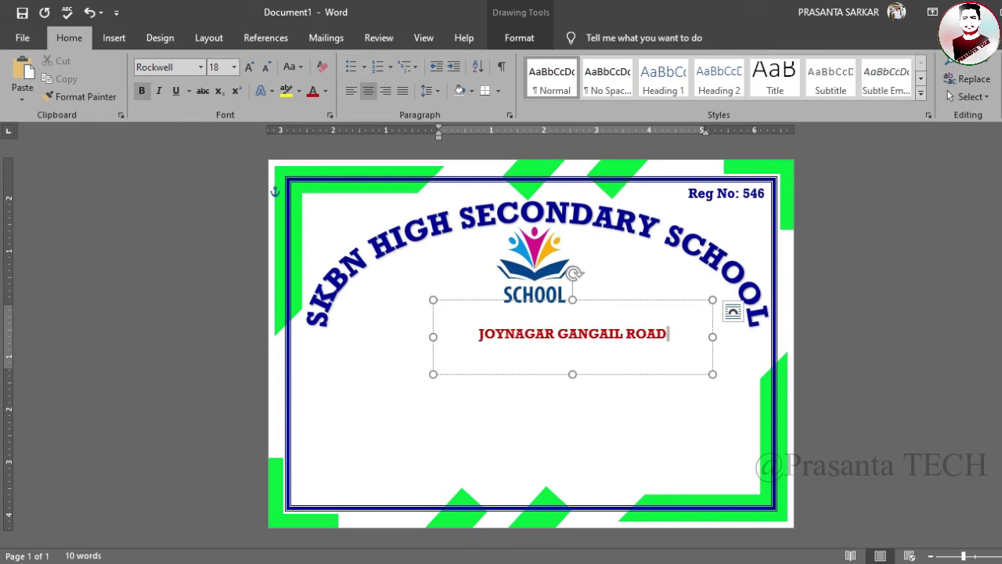
pyautogui.write(' AGARTALA')
# - Set the address to 26 pt and widen its box so it fits one line
pyautogui.tripleClick(466, 333)
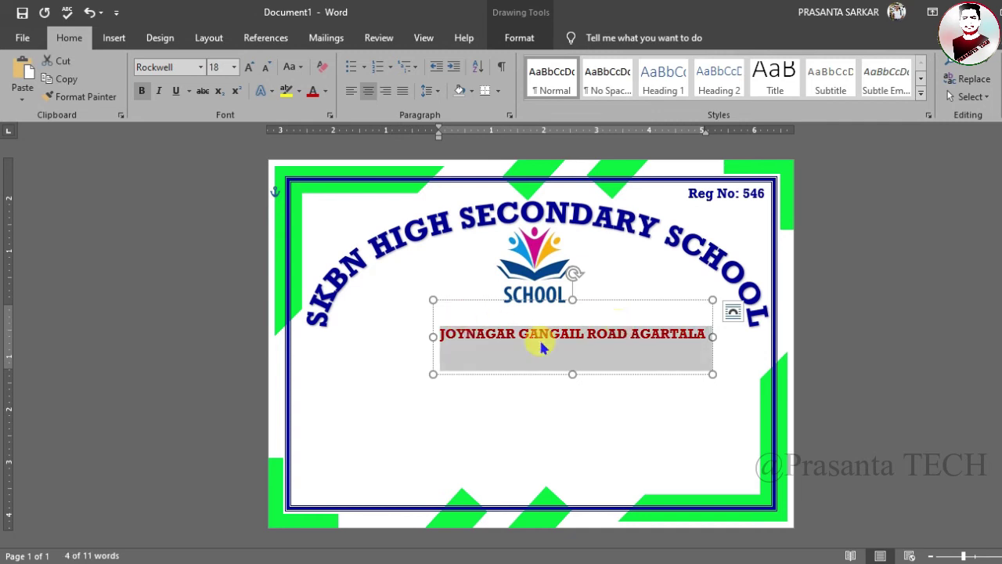
pyautogui.moveTo(432, 337); pyautogui.dragTo(310, 336)
pyautogui.click(248, 67)
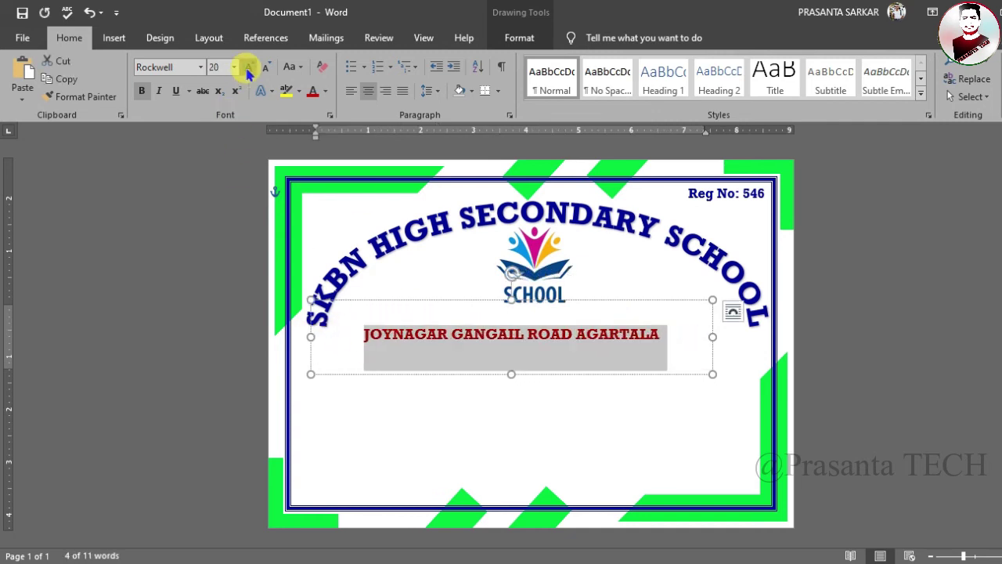
pyautogui.click(249, 67)
pyautogui.click(248, 67)
pyautogui.click(248, 68)
pyautogui.click(248, 68)
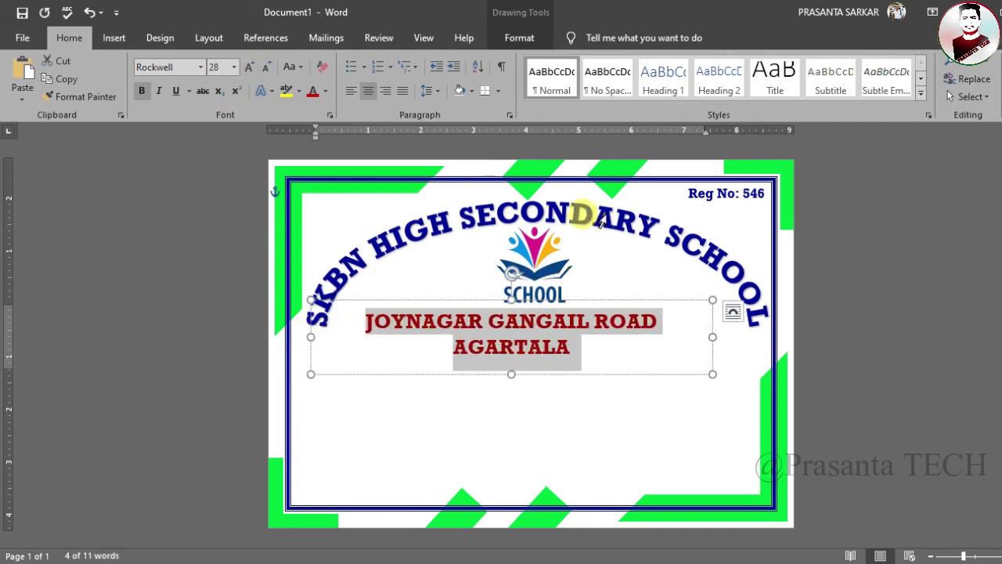
pyautogui.moveTo(710, 335); pyautogui.dragTo(761, 335)
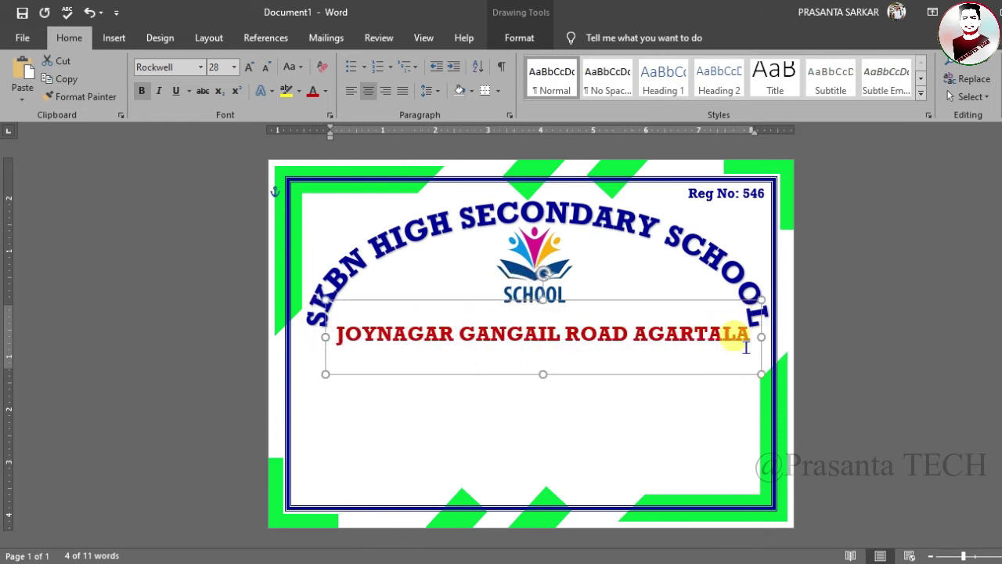
pyautogui.press('Up')
pyautogui.press('Up')
pyautogui.press('Up')
pyautogui.press('Left')
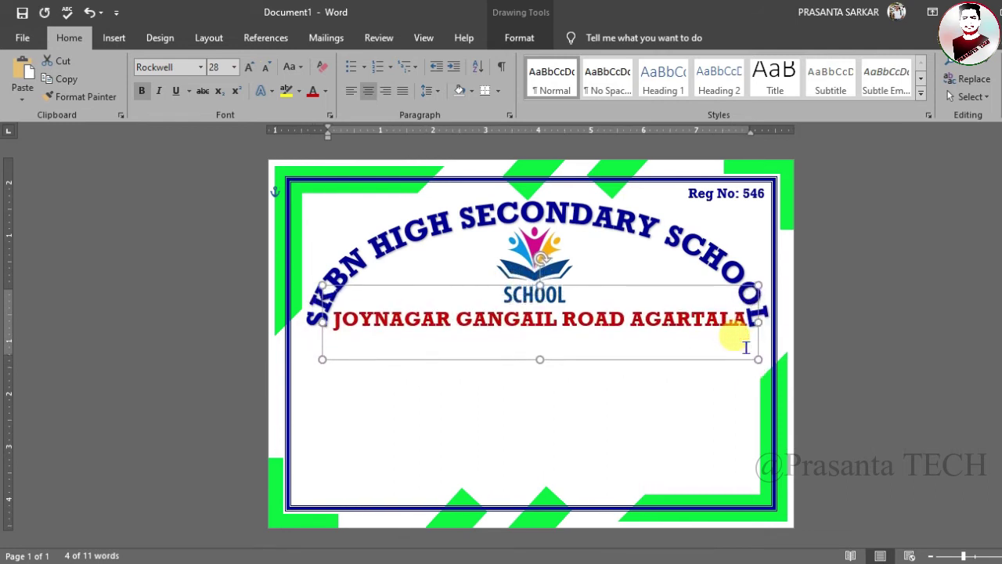
pyautogui.tripleClick(700, 317)
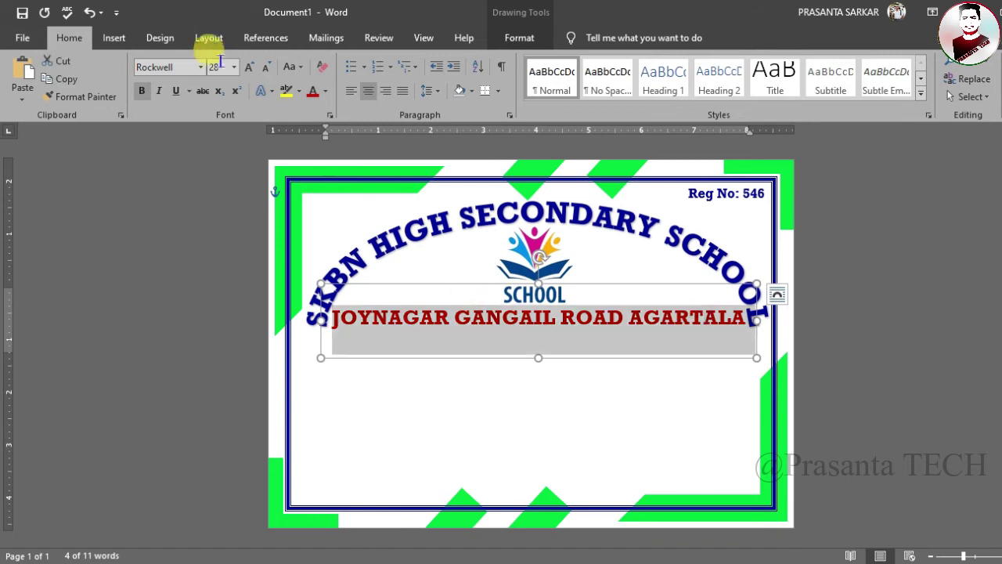
pyautogui.write('6')
pyautogui.press('Return')
pyautogui.click(581, 289)
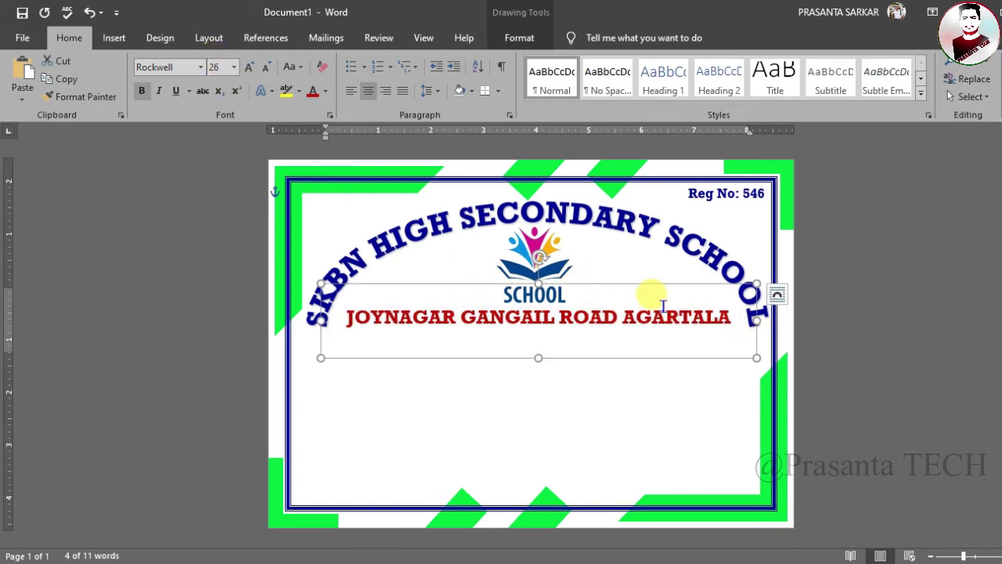
pyautogui.click(988, 284)
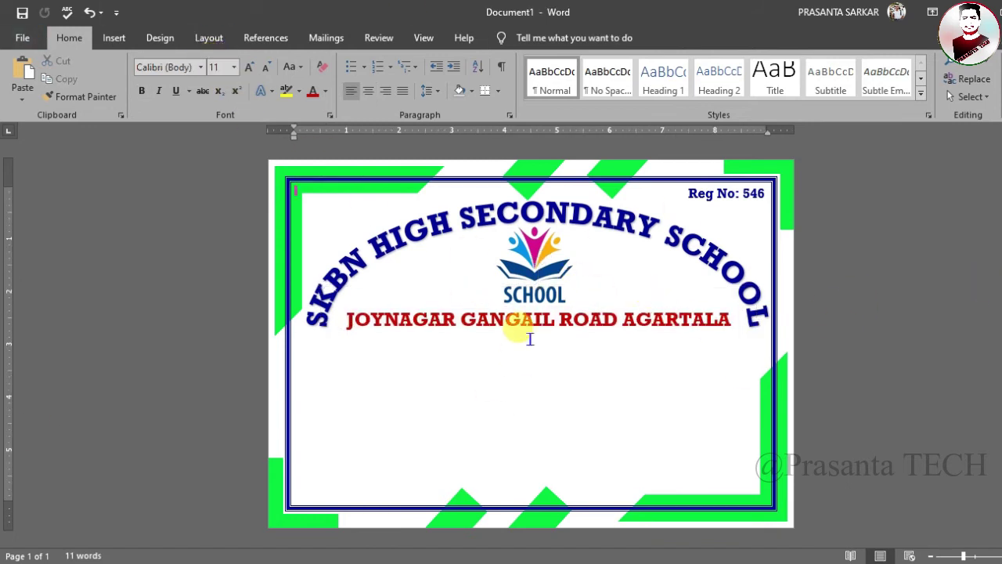
# - Duplicate the address box below it and type BIODIVERSITY MEET 2022
pyautogui.moveTo(530, 338); pyautogui.dragTo(576, 376)
pyautogui.write('BIODIVER')
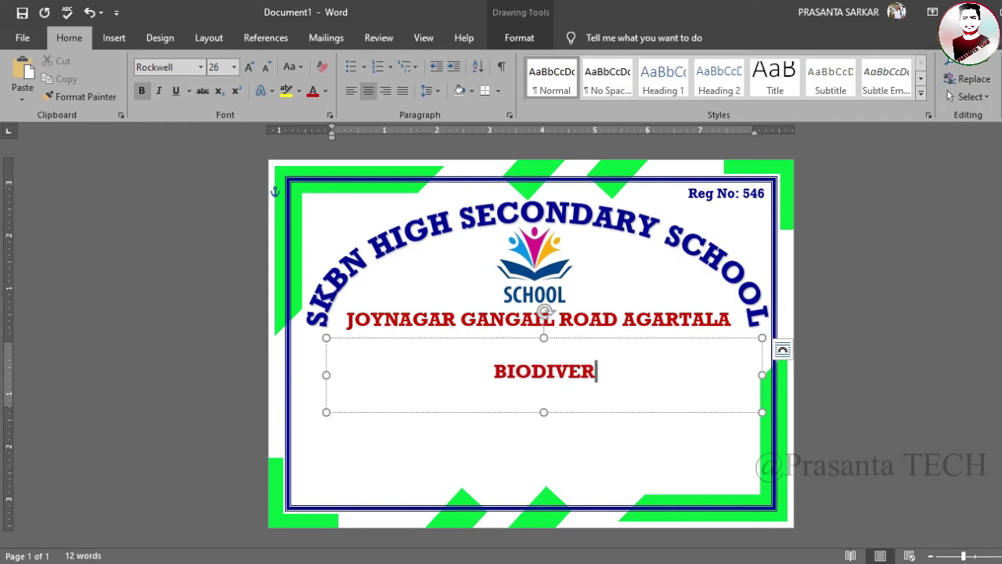
pyautogui.write('SITY MEET 2')
pyautogui.press('BackSpace')
pyautogui.write('2022')
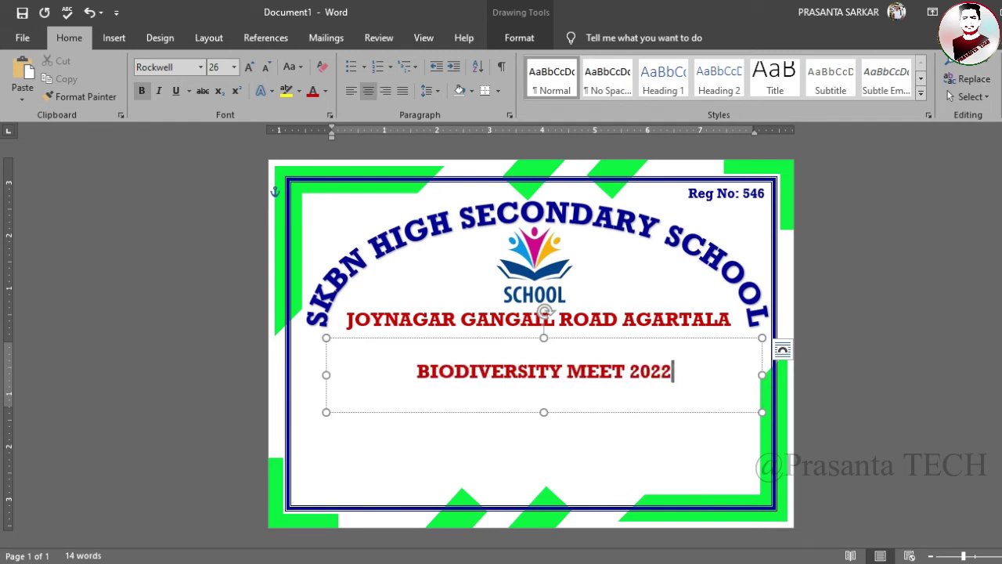
# - Format BIODIVERSITY MEET 2022 as green 36 pt Algerian and nudge it under the address
pyautogui.hotkey('ctrl', 'a')
pyautogui.click(201, 67)
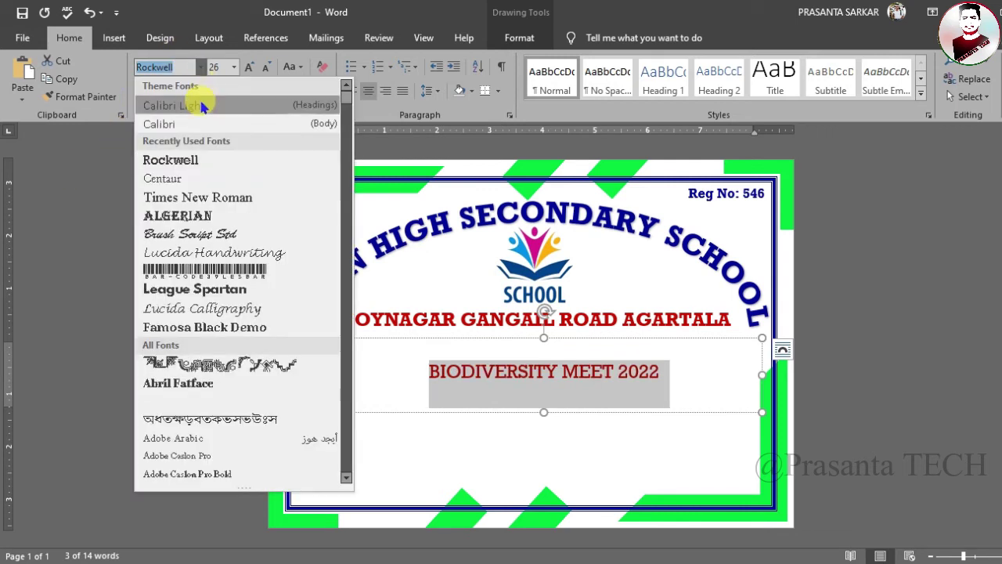
pyautogui.click(172, 215)
pyautogui.click(325, 91)
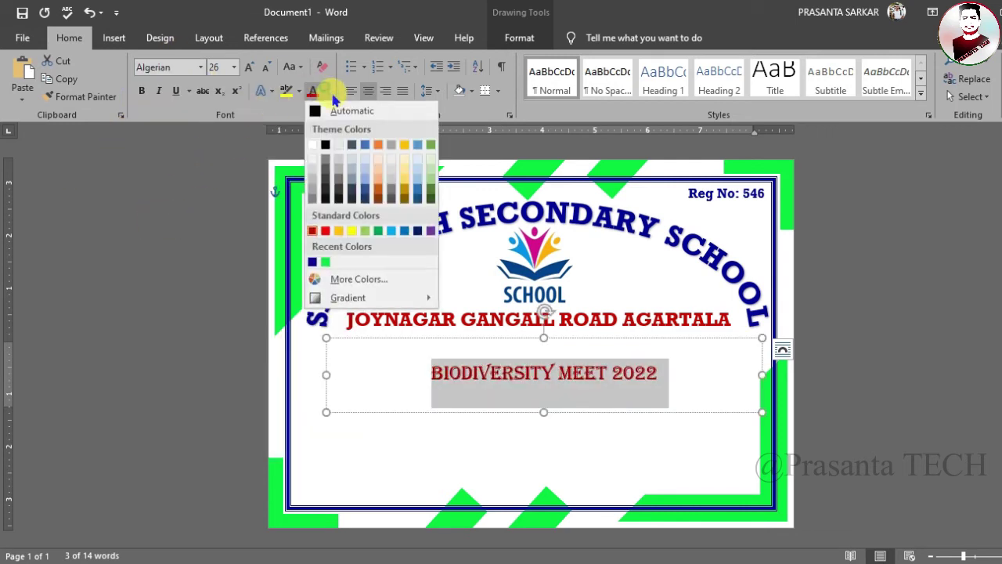
pyautogui.click(326, 263)
pyautogui.click(249, 67)
pyautogui.click(249, 67)
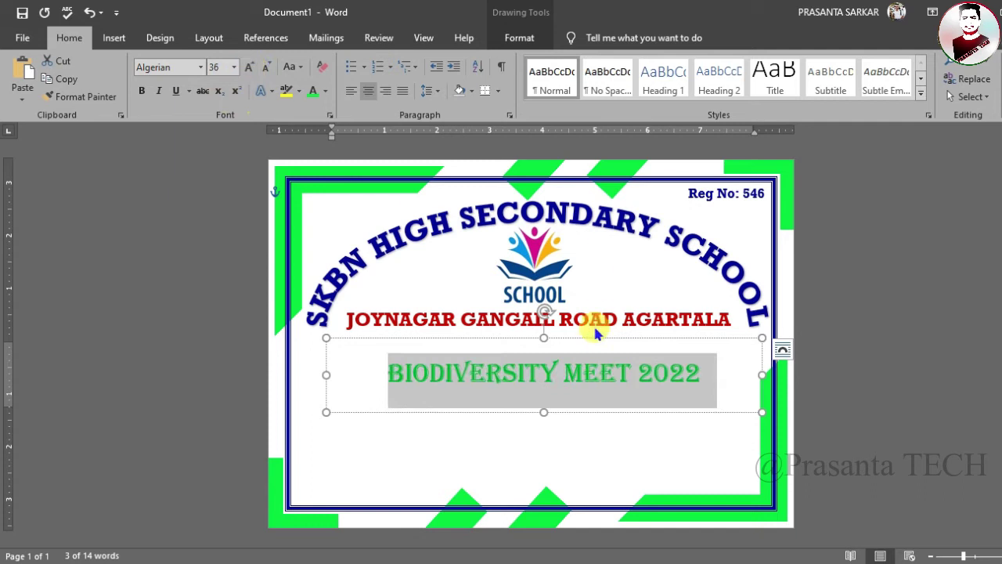
pyautogui.click(590, 340)
pyautogui.press('Up')
pyautogui.press('Up')
pyautogui.press('Up')
pyautogui.press('Up')
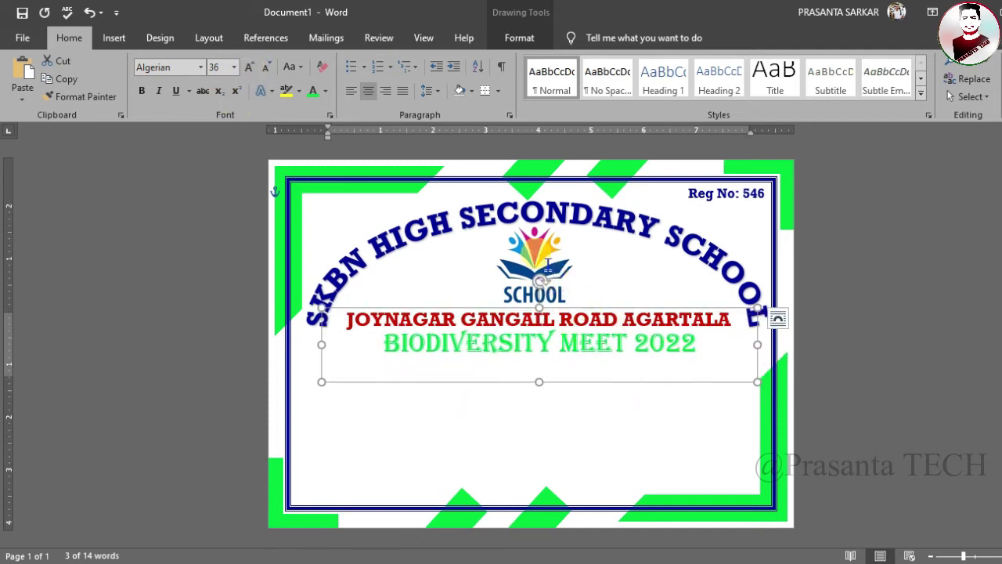
pyautogui.click(893, 322)
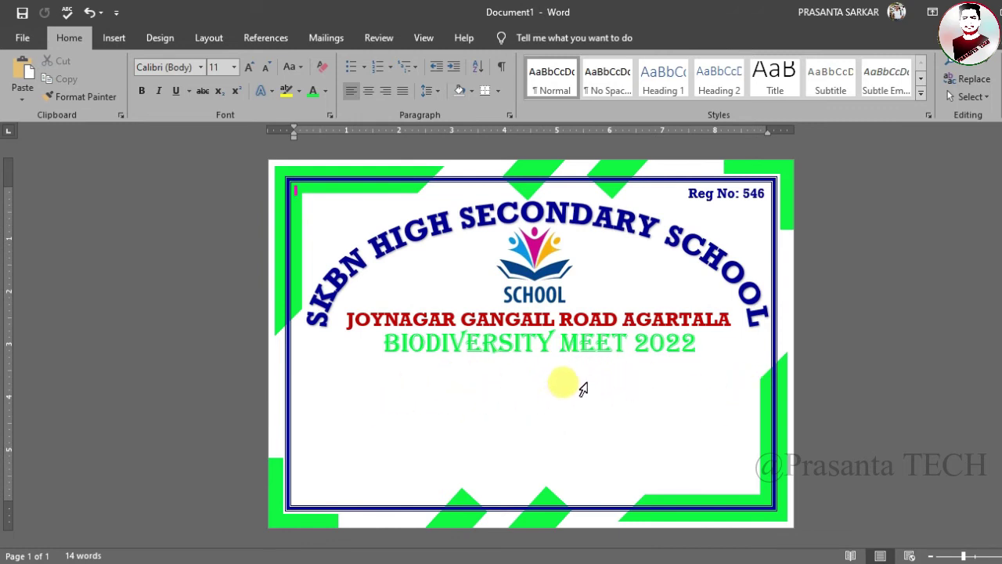
# - Duplicate the BIODIVERSITY box below and replace its text with red AWARD CERTIFICATE
pyautogui.scroll(8, 618, 370)
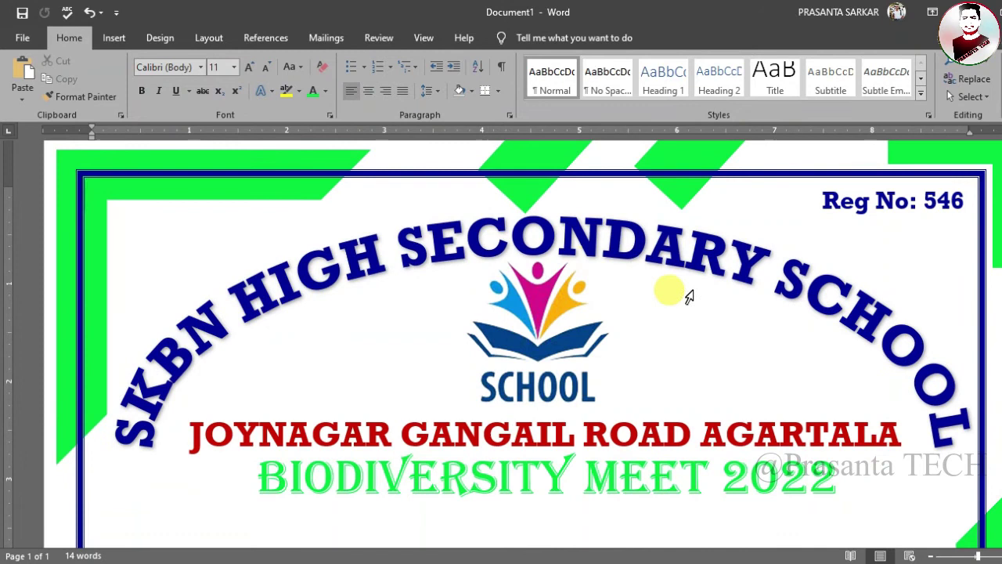
pyautogui.click(512, 194)
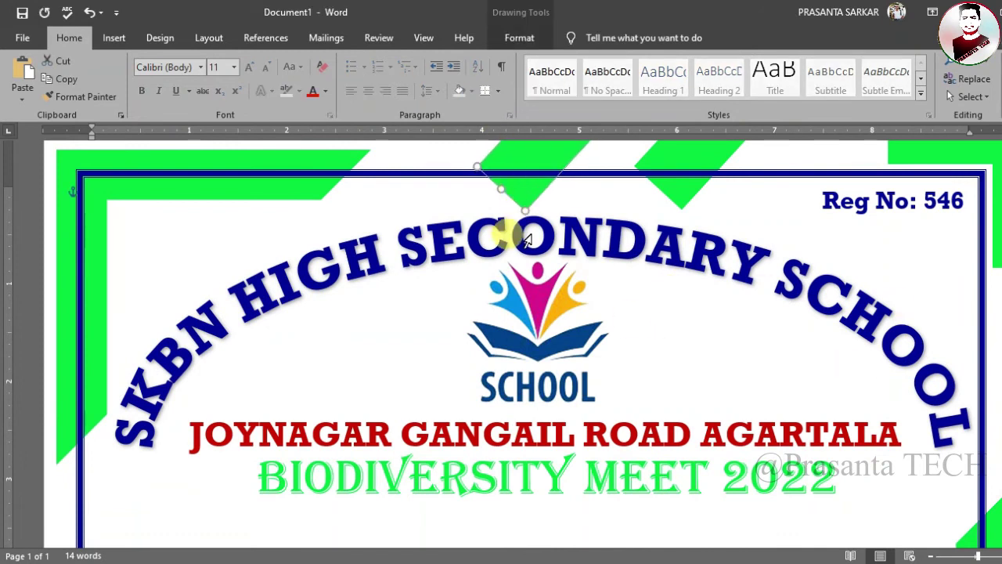
pyautogui.scroll(-8, 526, 239)
pyautogui.keyDown('ctrl'); pyautogui.moveTo(557, 337); pyautogui.dragTo(553, 383); pyautogui.keyUp('ctrl')
pyautogui.press('Delete')
pyautogui.click(325, 91)
pyautogui.click(325, 196)
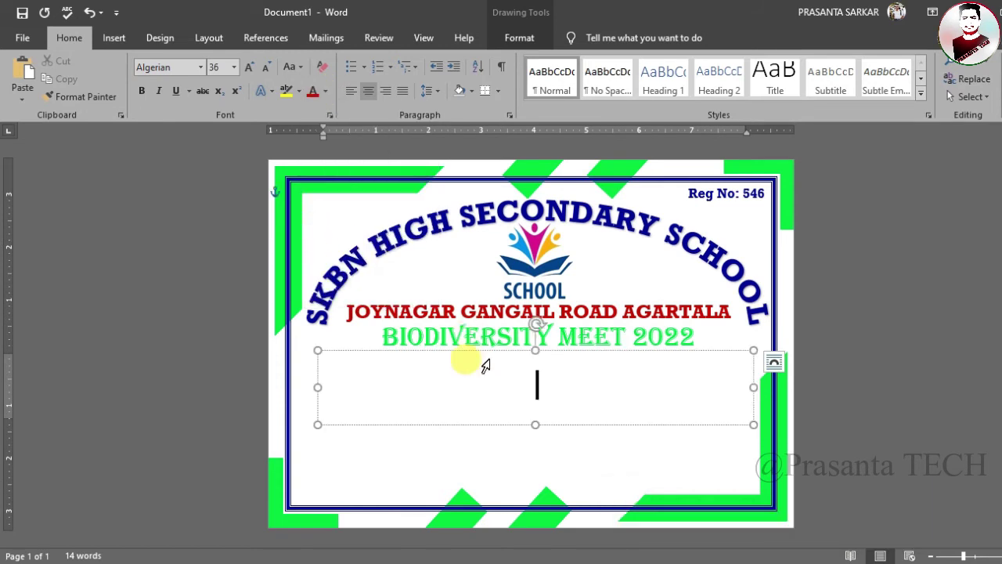
pyautogui.write('AWARD CERTIFICATE')
# - Move the AWARD CERTIFICATE box up and set the title to 45 pt
pyautogui.click(632, 351)
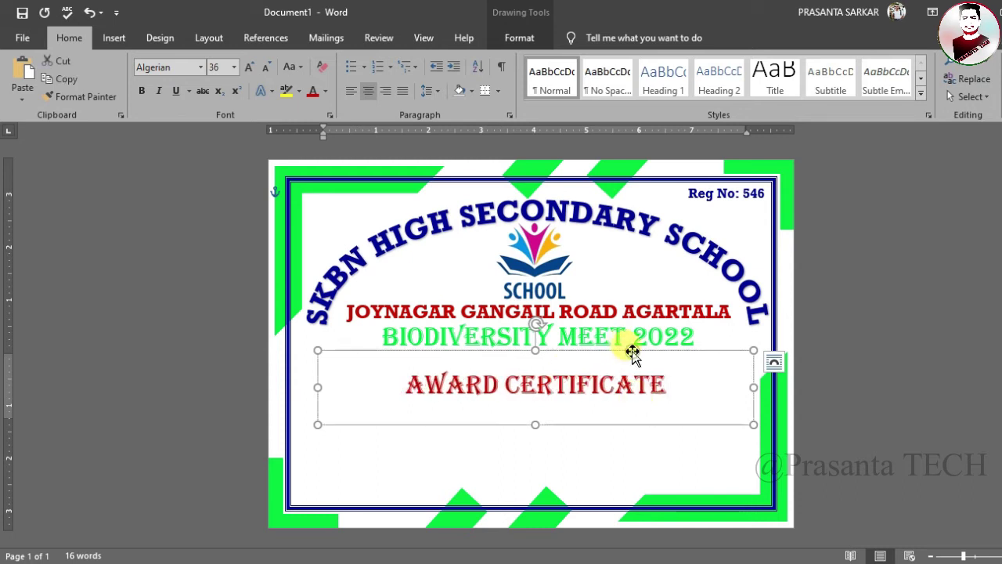
pyautogui.moveTo(631, 350); pyautogui.dragTo(622, 330)
pyautogui.tripleClick(645, 363)
pyautogui.click(216, 65)
pyautogui.write('0')
pyautogui.press('Return')
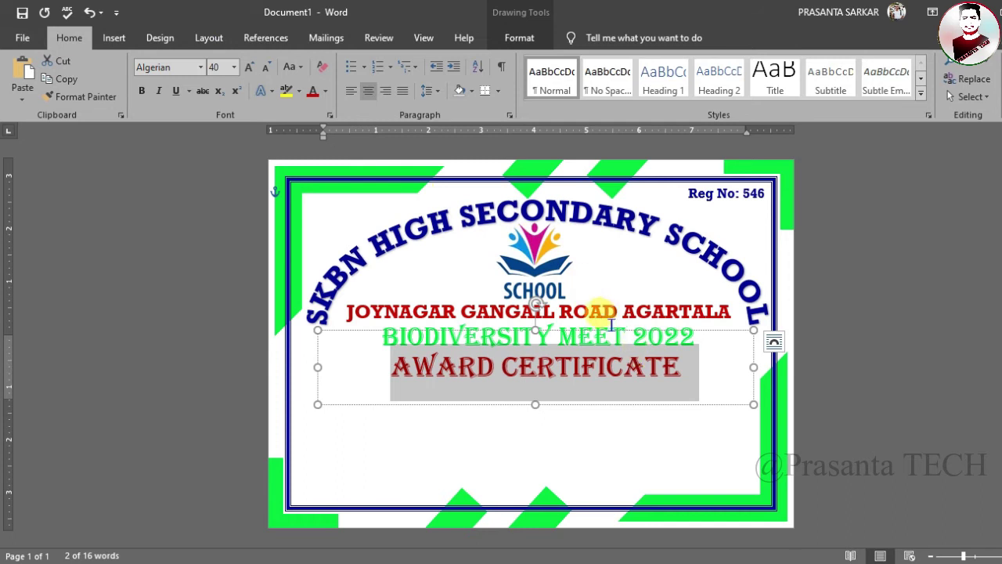
pyautogui.click(213, 66)
pyautogui.write('45')
pyautogui.press('Return')
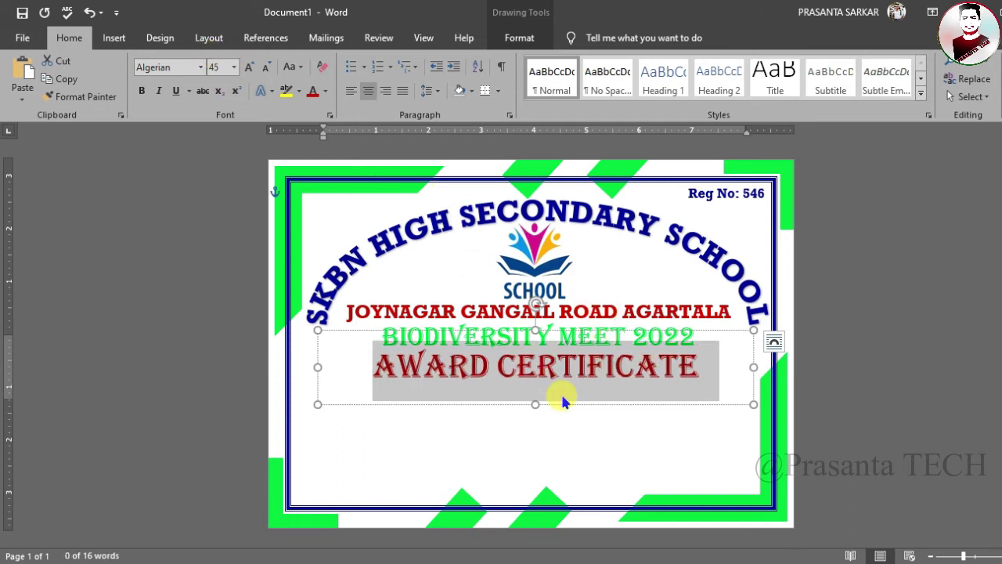
pyautogui.click(563, 400)
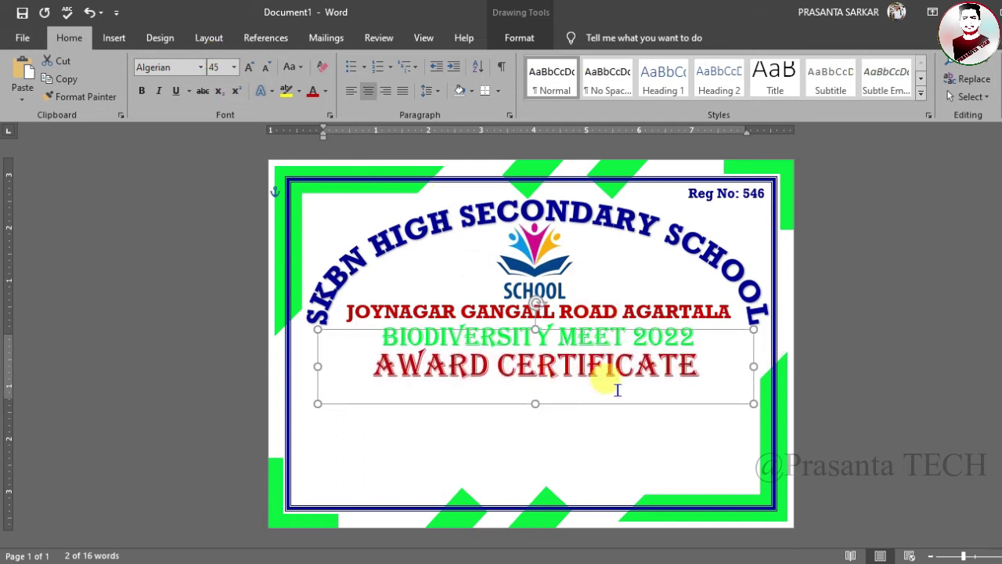
pyautogui.click(867, 353)
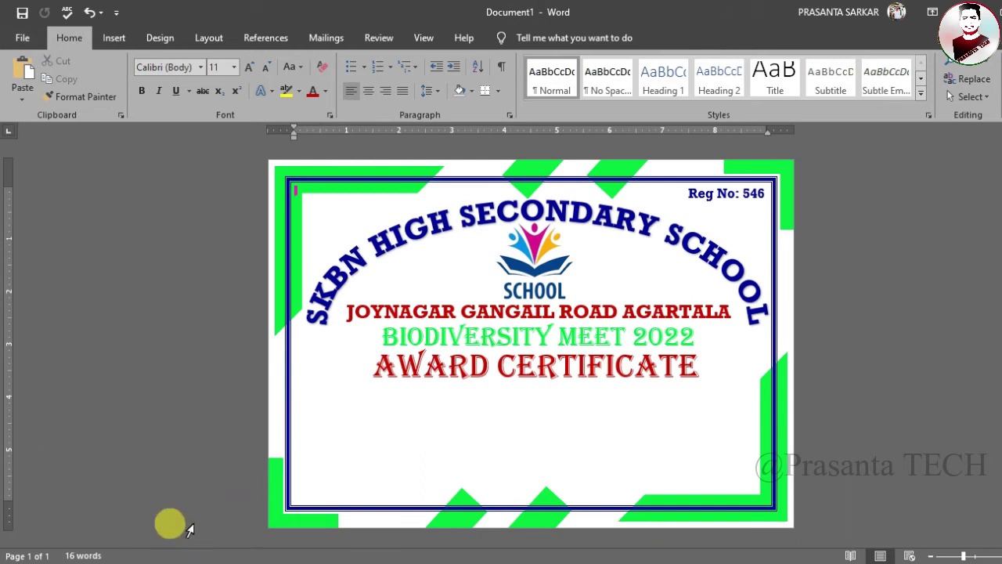
# - Shorten the AWARD CERTIFICATE and heading boxes to tighten the title block
pyautogui.scroll(3, 564, 352)
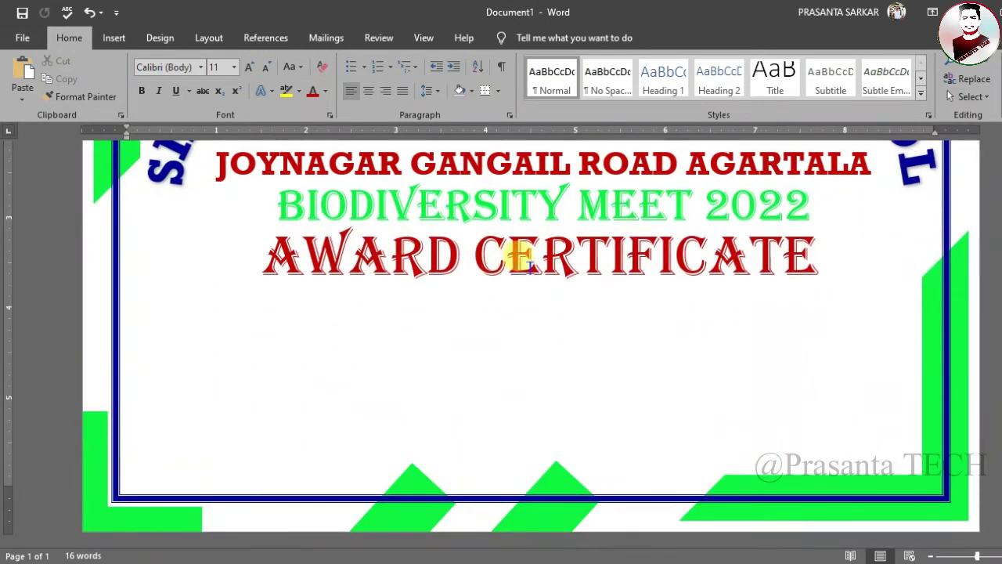
pyautogui.click(540, 254)
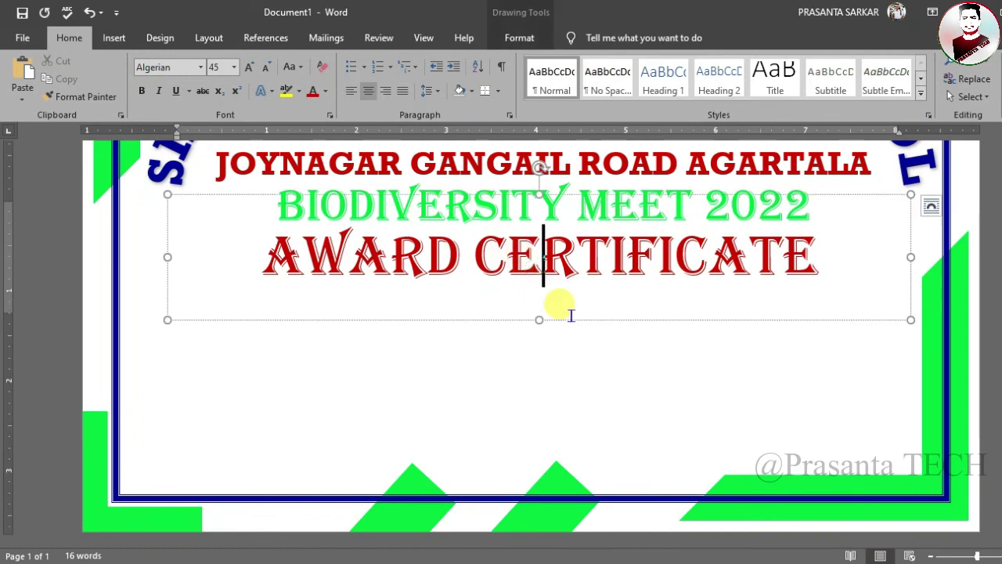
pyautogui.moveTo(535, 320); pyautogui.dragTo(534, 281)
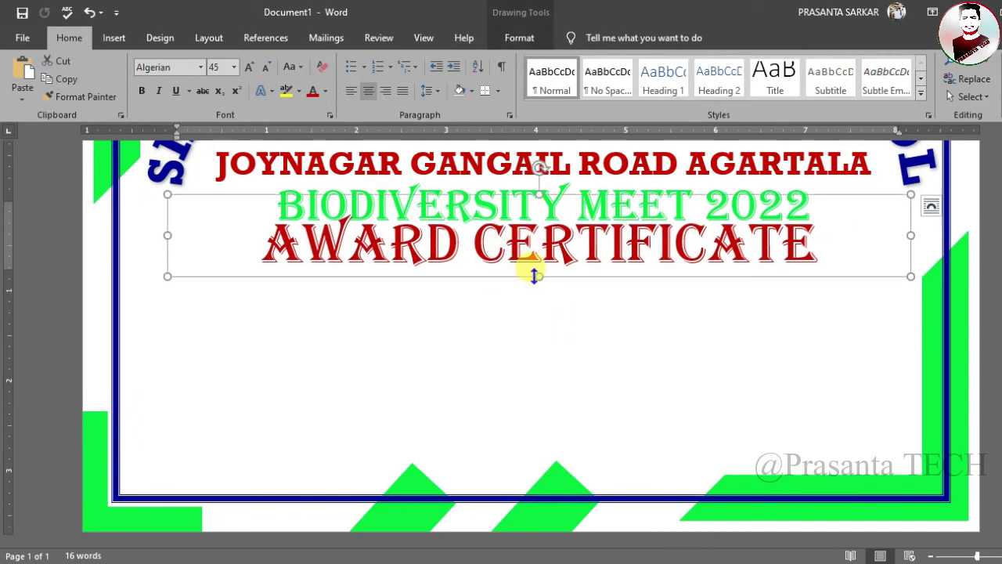
pyautogui.click(630, 207)
pyautogui.click(624, 271)
pyautogui.moveTo(544, 270); pyautogui.dragTo(552, 244)
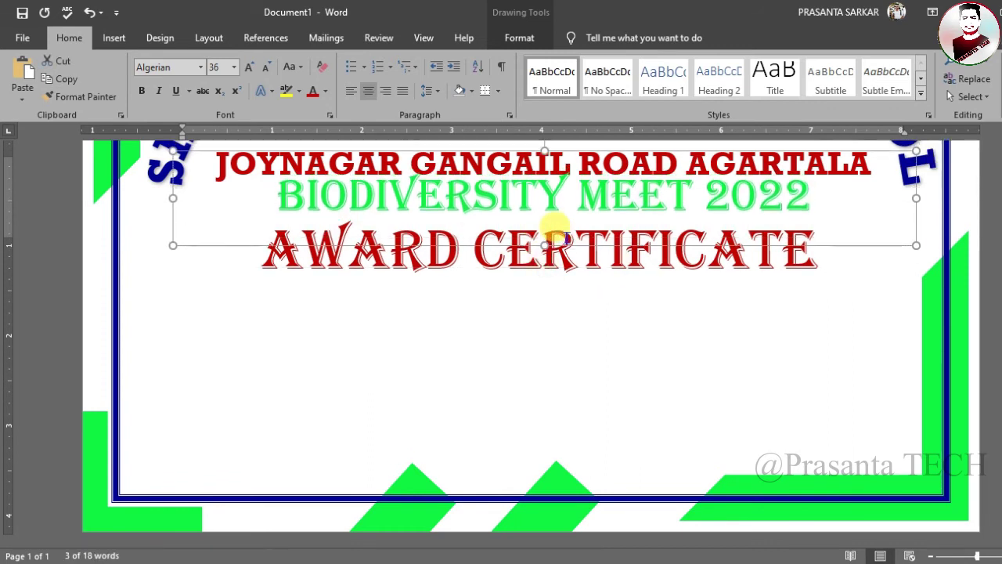
# - Copy the AWARD CERTIFICATE box just below it and delete the copy's text
pyautogui.click(620, 262)
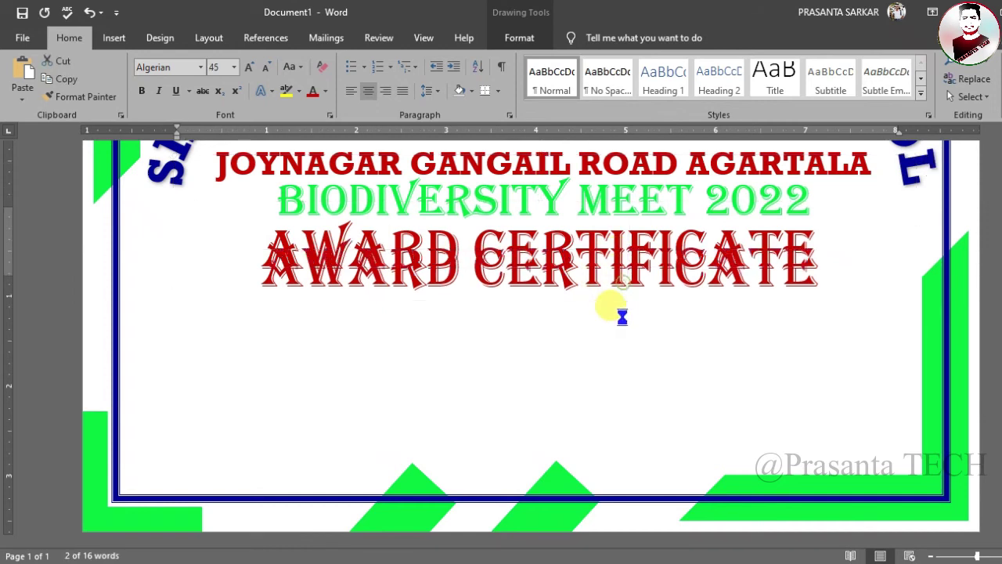
pyautogui.keyDown('ctrl'); pyautogui.moveTo(622, 283); pyautogui.dragTo(615, 321); pyautogui.keyUp('ctrl')
pyautogui.press('Delete')
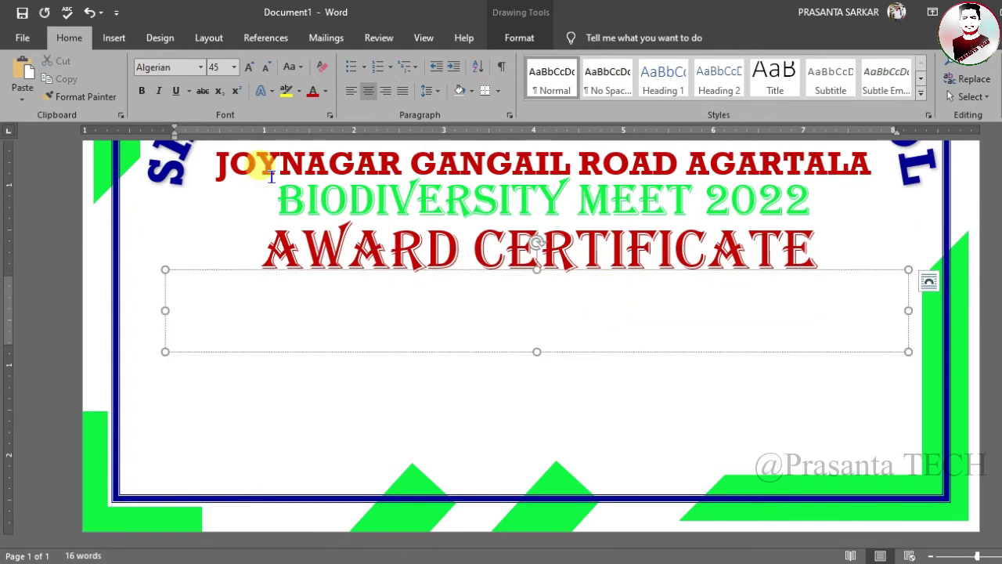
# - Set the new box's font to Brush Script Std, size 20, in black
pyautogui.click(201, 68)
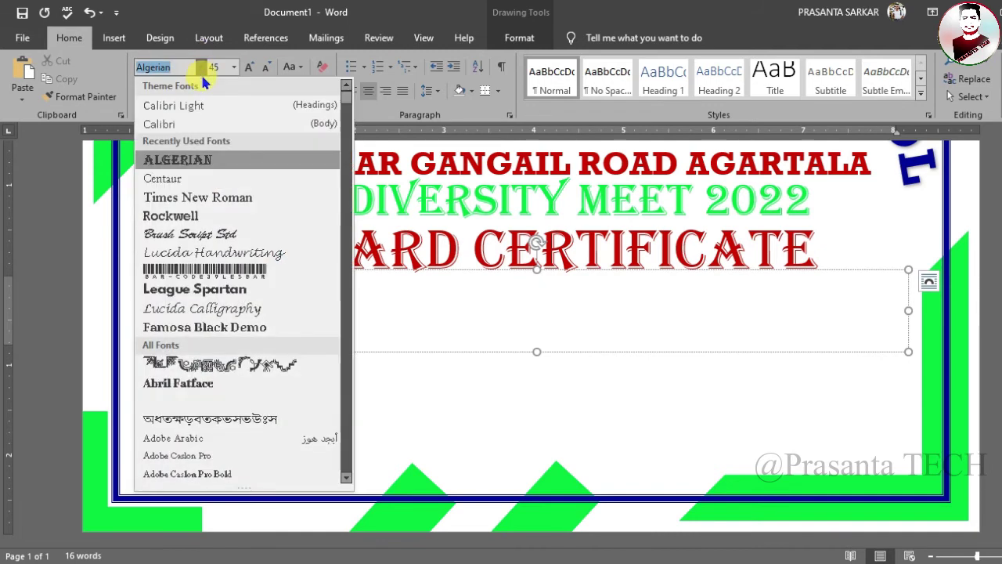
pyautogui.click(219, 235)
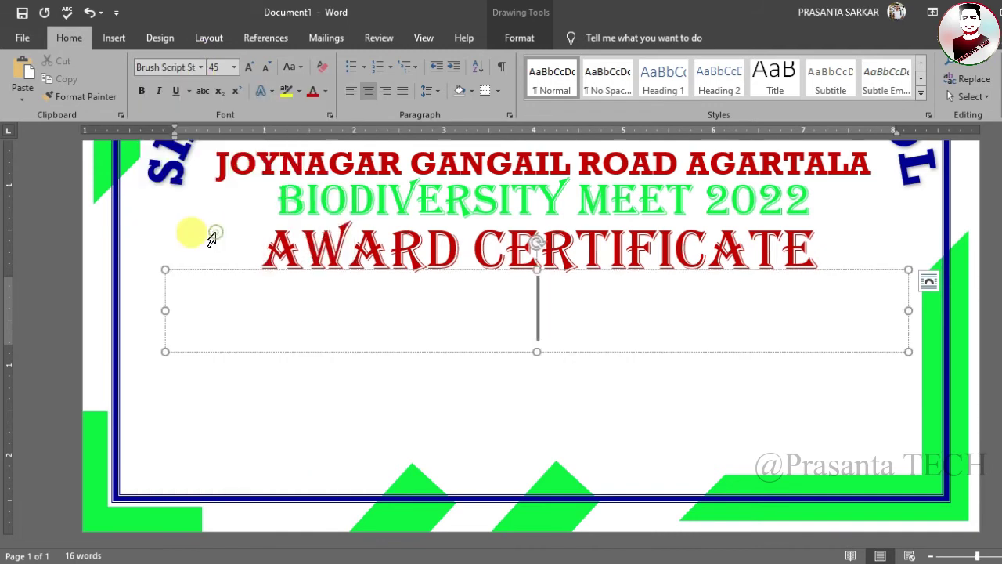
pyautogui.click(263, 68)
pyautogui.click(325, 91)
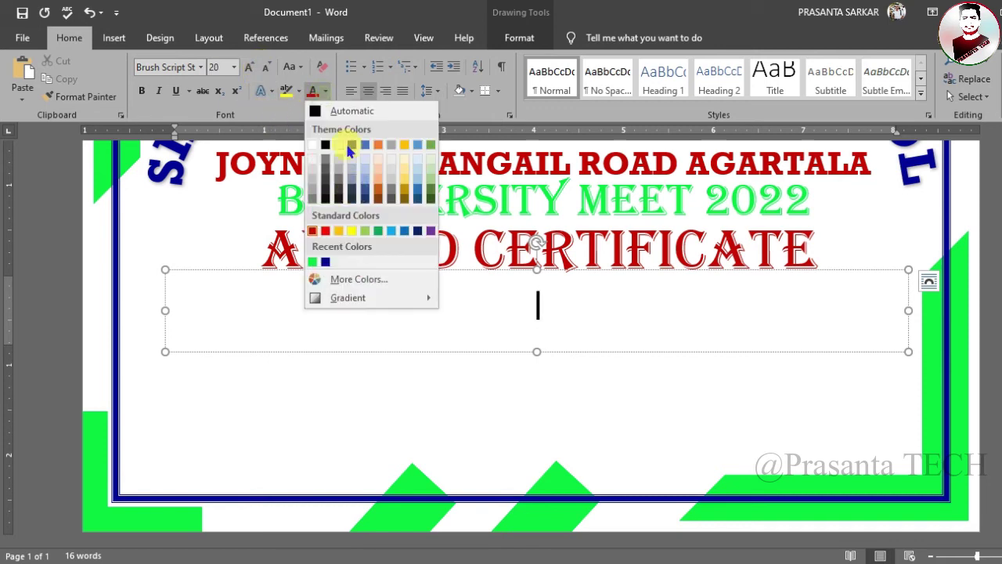
pyautogui.click(330, 202)
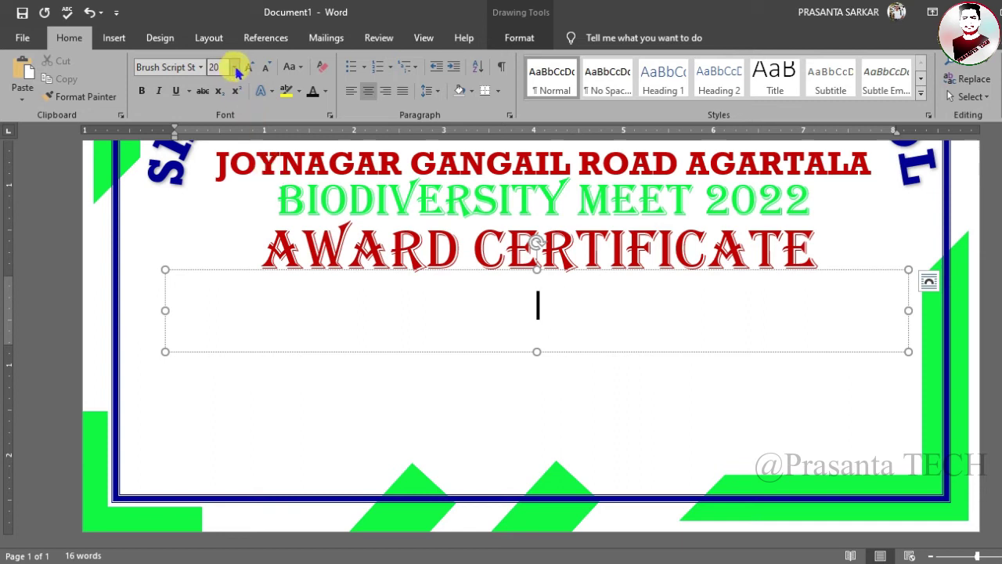
# - Type the dotted Sri/ Smt … Student Of line and widen the text box on both sides
pyautogui.write('s Smt')
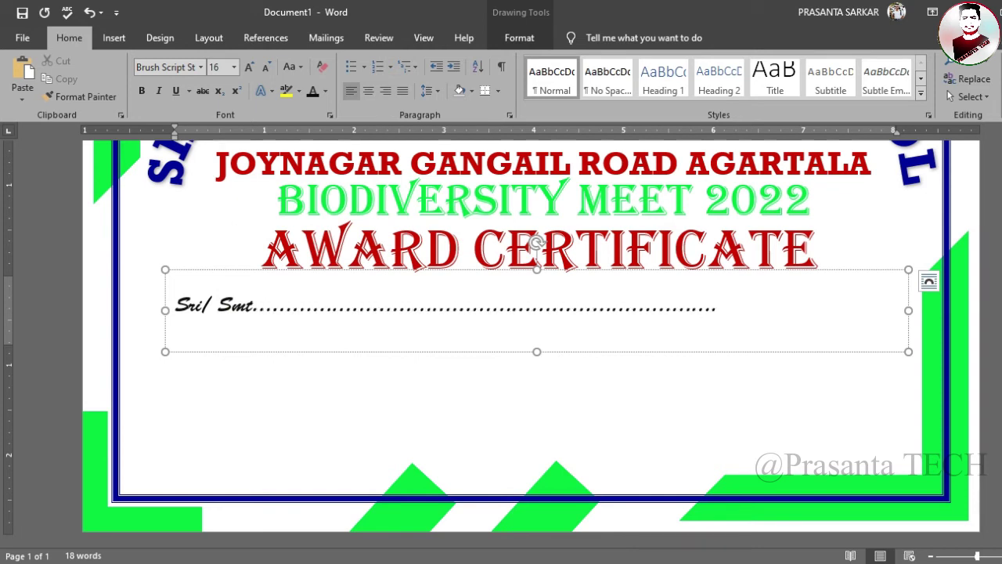
pyautogui.write('Of')
pyautogui.click(445, 306)
pyautogui.write('.....................Student')
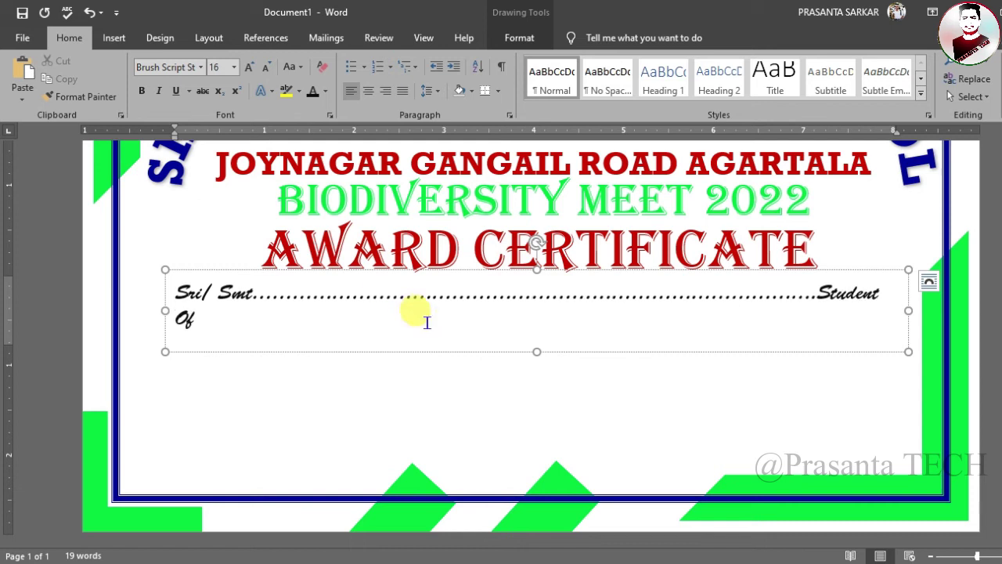
pyautogui.press('BackSpace')
pyautogui.moveTo(165, 310); pyautogui.dragTo(126, 312)
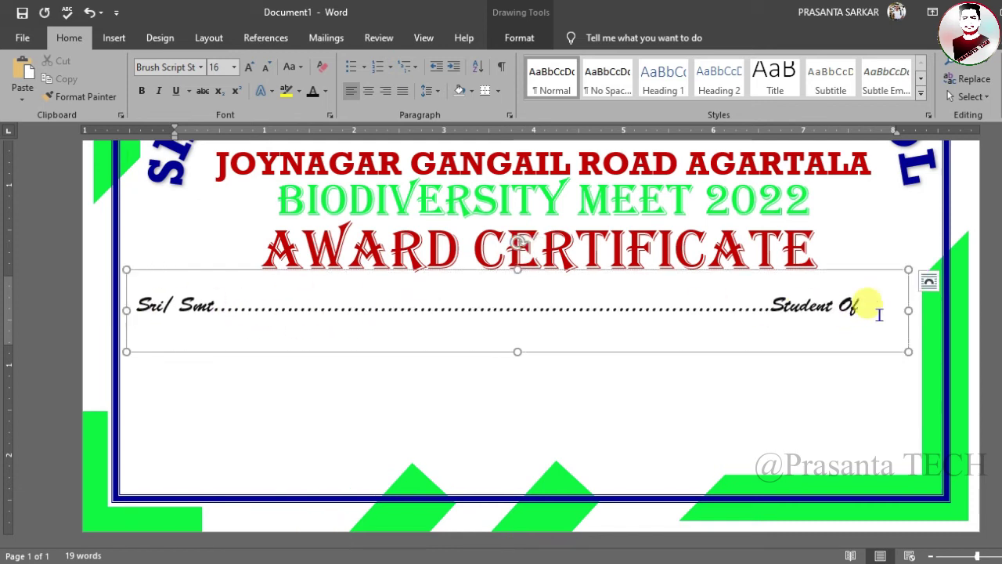
pyautogui.moveTo(908, 311); pyautogui.dragTo(930, 311)
pyautogui.write('class')
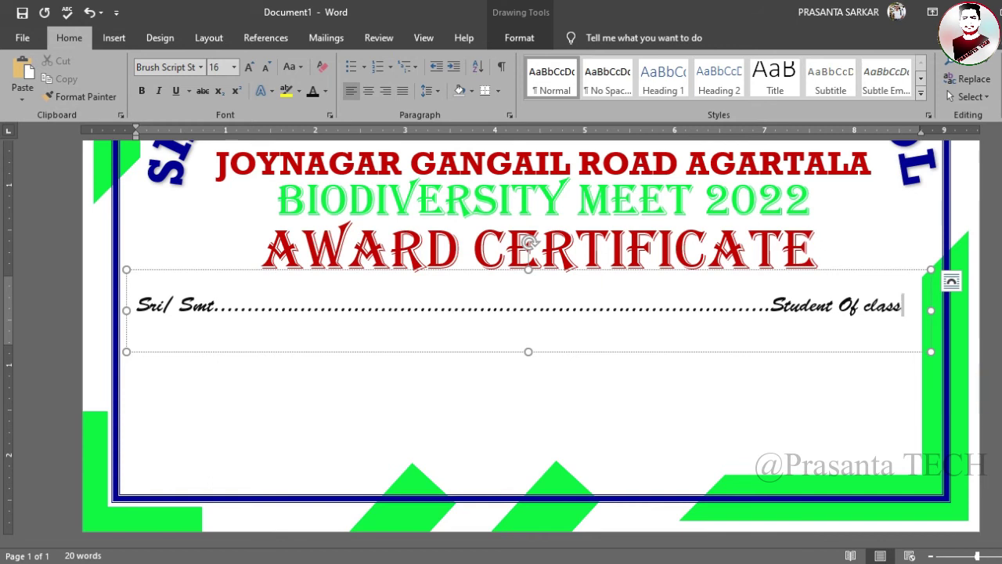
# - Add the class, Section and Event lines and the dotted Place line, making the box taller
pyautogui.press('Return')
pyautogui.write('................Section...............Participated In The Event........................................')
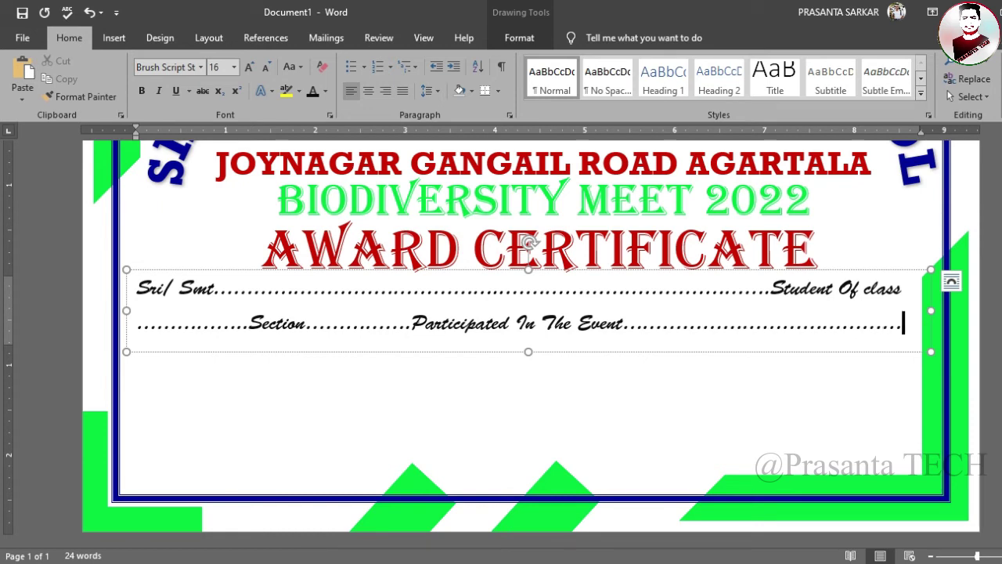
pyautogui.press('Return')
pyautogui.moveTo(536, 353); pyautogui.dragTo(548, 440)
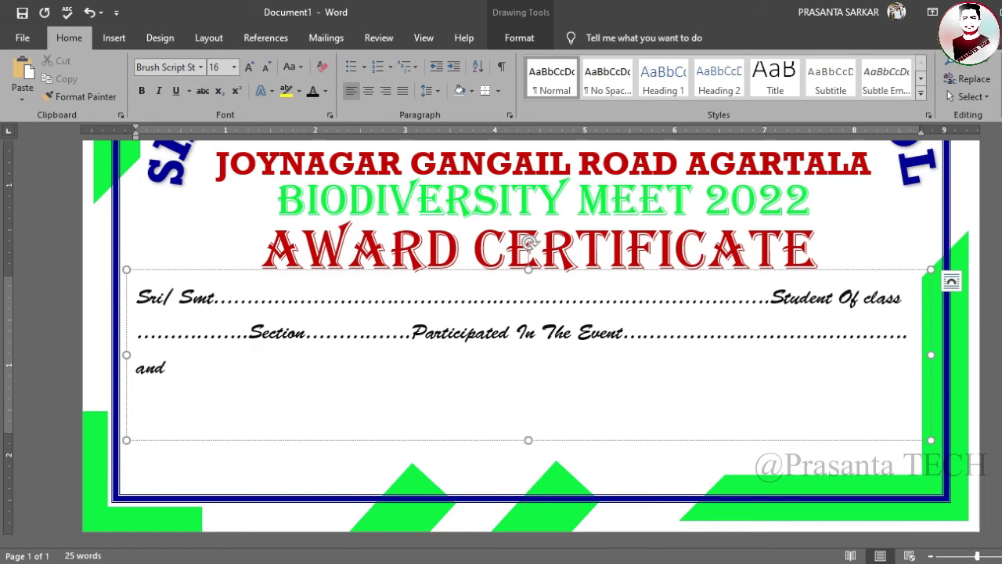
pyautogui.write('The ..................')
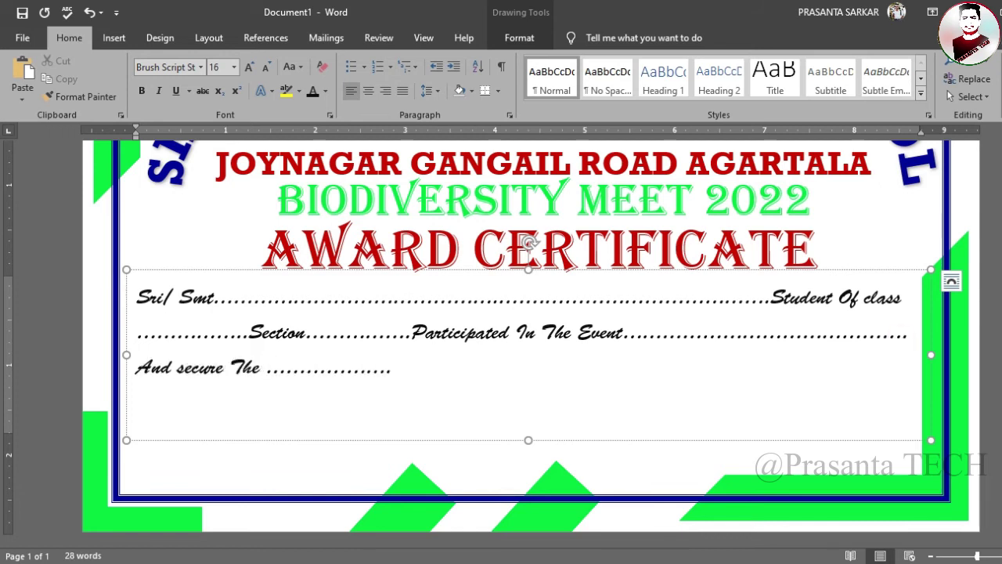
pyautogui.write('lace................')
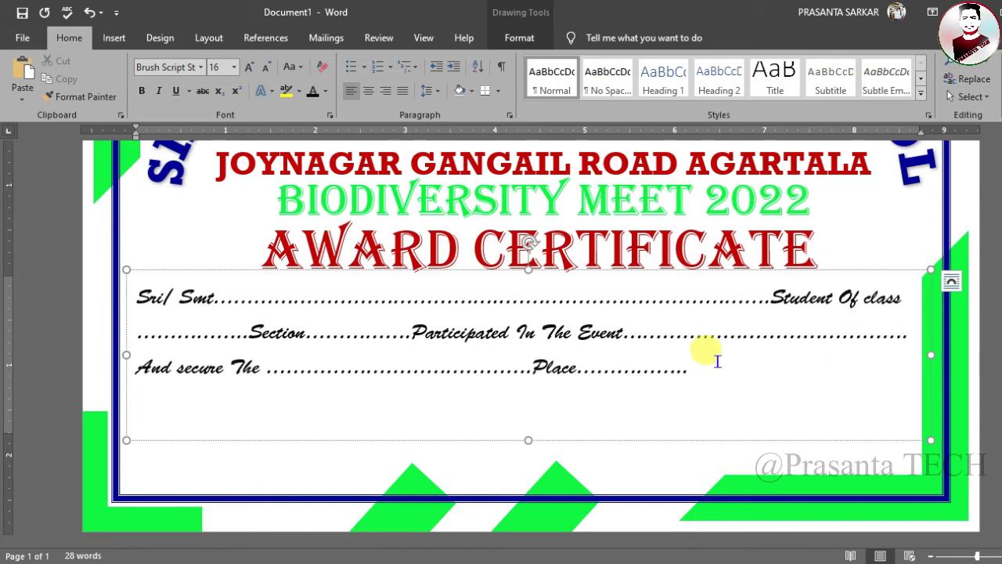
pyautogui.keyDown('ctrl'); pyautogui.scroll(-7, 716, 358); pyautogui.keyUp('ctrl')
# - Resize all the box text to 18 and trim dots so class and Event fit their lines
pyautogui.hotkey('ctrl', 'a')
pyautogui.click(233, 67)
pyautogui.click(216, 194)
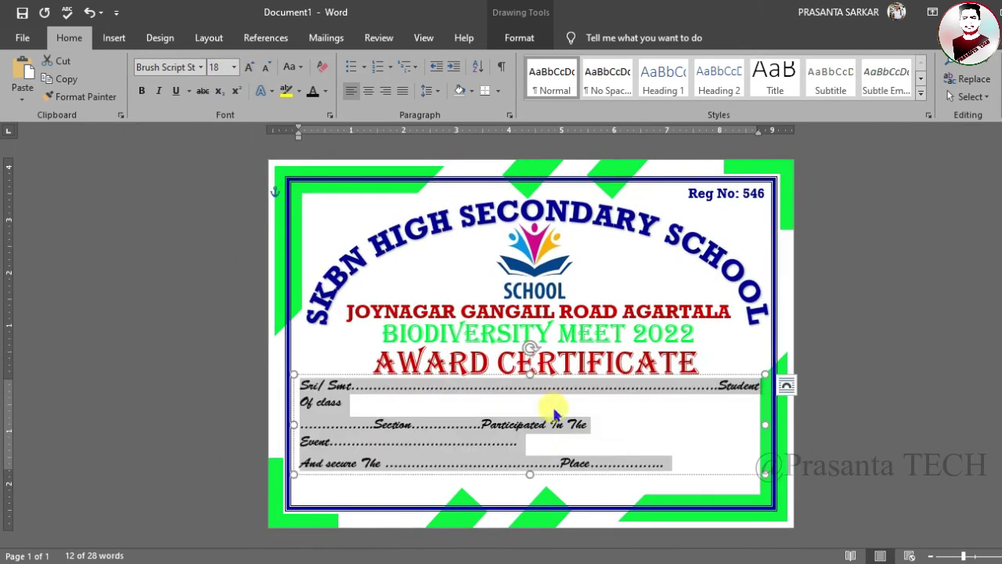
pyautogui.click(596, 385)
pyautogui.press('BackSpace')
pyautogui.press('BackSpace')
pyautogui.press('BackSpace')
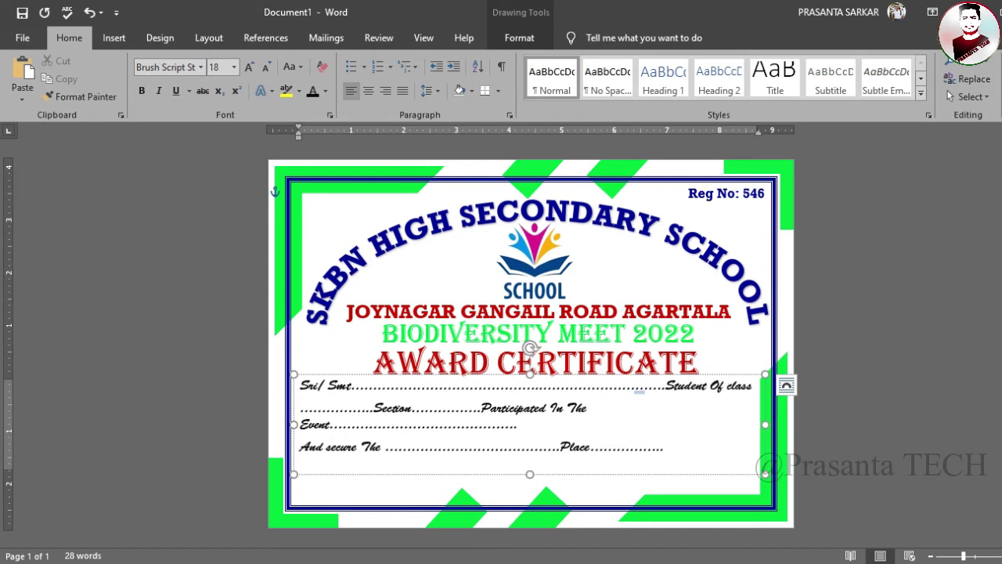
pyautogui.click(466, 407)
pyautogui.press('BackSpace')
pyautogui.press('BackSpace')
pyautogui.press('BackSpace')
pyautogui.click(356, 408)
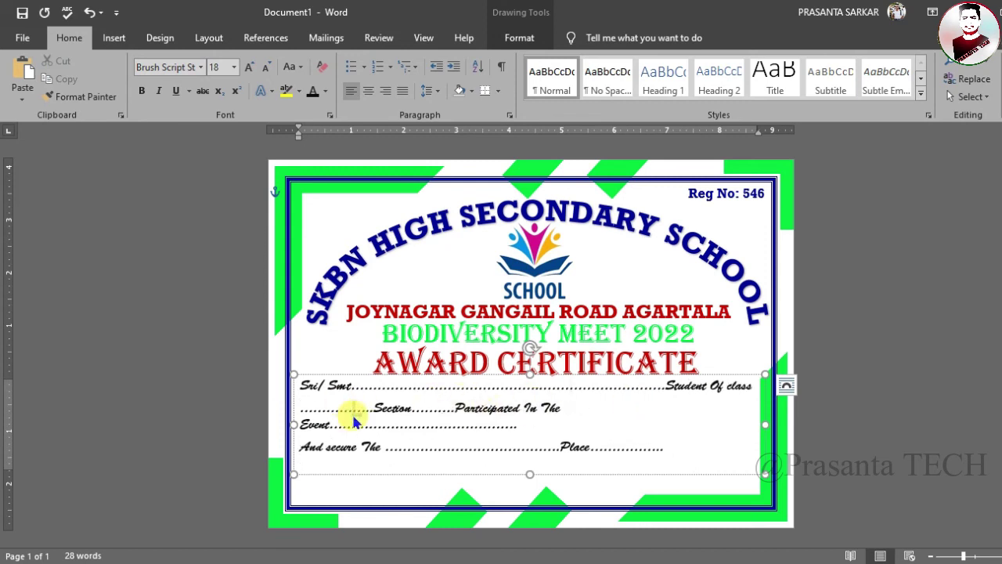
pyautogui.press('BackSpace')
pyautogui.press('BackSpace')
pyautogui.press('BackSpace')
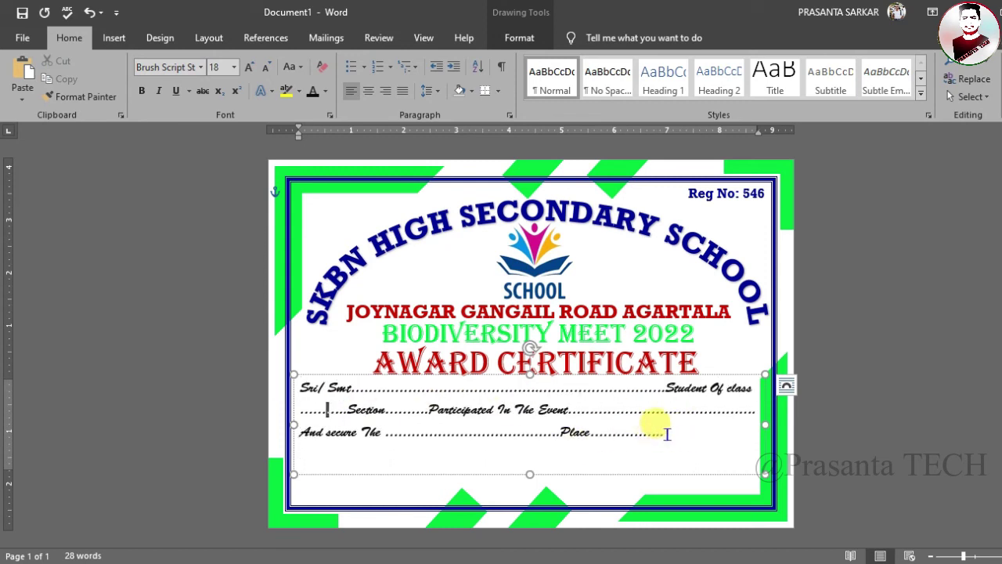
pyautogui.scroll(3, 621, 469)
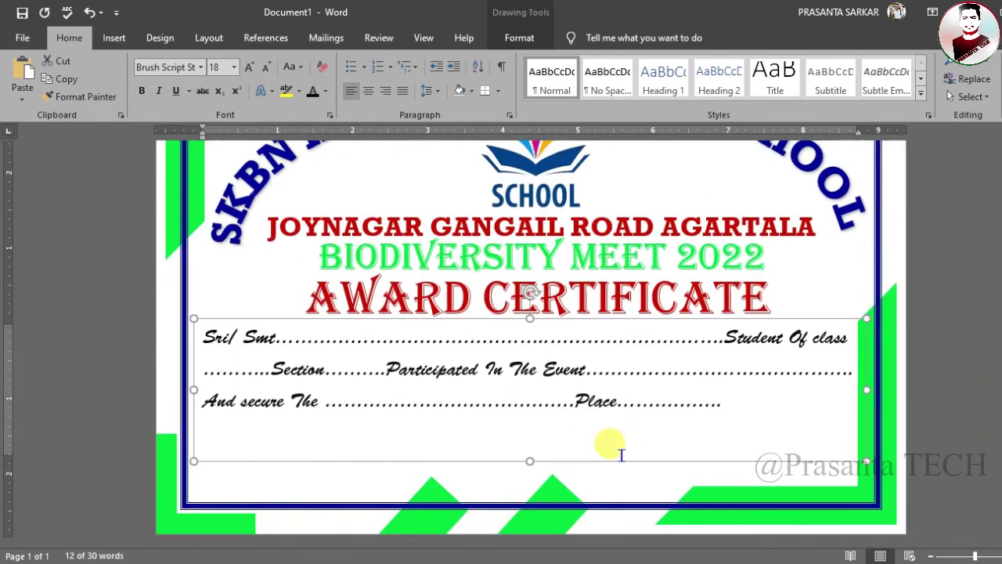
pyautogui.scroll(-3, 608, 446)
# - Replace the copied Reg No: 546 box's text with 'Dated' and resize the box
pyautogui.click(694, 208)
pyautogui.click(669, 301)
pyautogui.scroll(4, 673, 301)
pyautogui.press('Delete')
pyautogui.write('Dated')
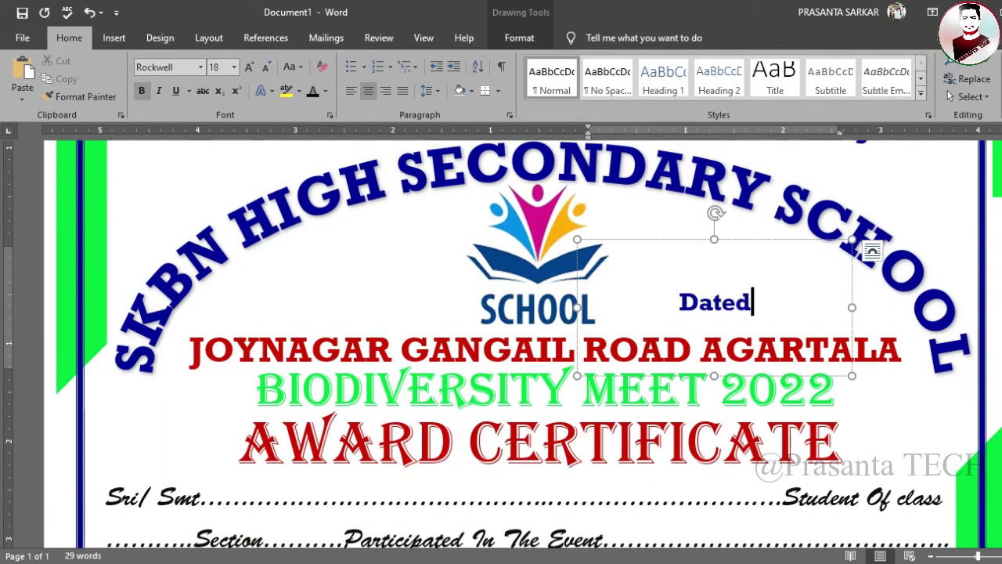
pyautogui.moveTo(852, 239); pyautogui.dragTo(793, 278)
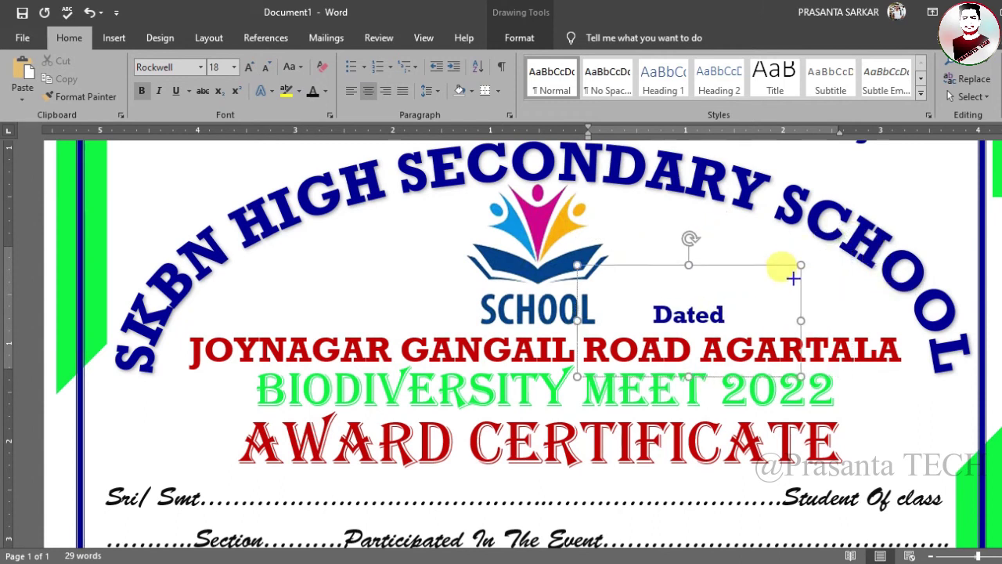
# - Add a ___/_____ date blank line above Dated, widen the box, and adjust paragraph spacing
pyautogui.click(724, 291)
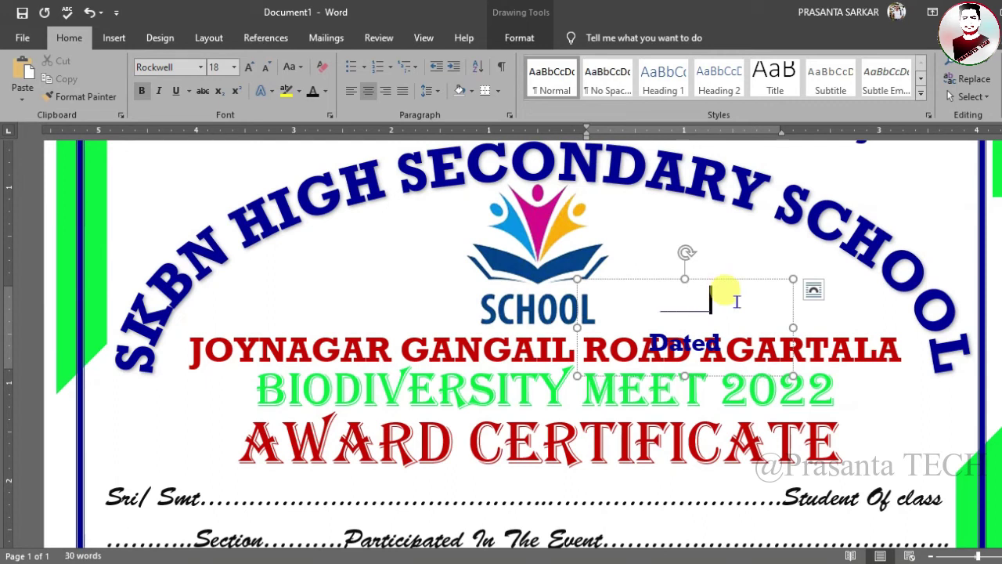
pyautogui.write('/_____/______')
pyautogui.press('Return')
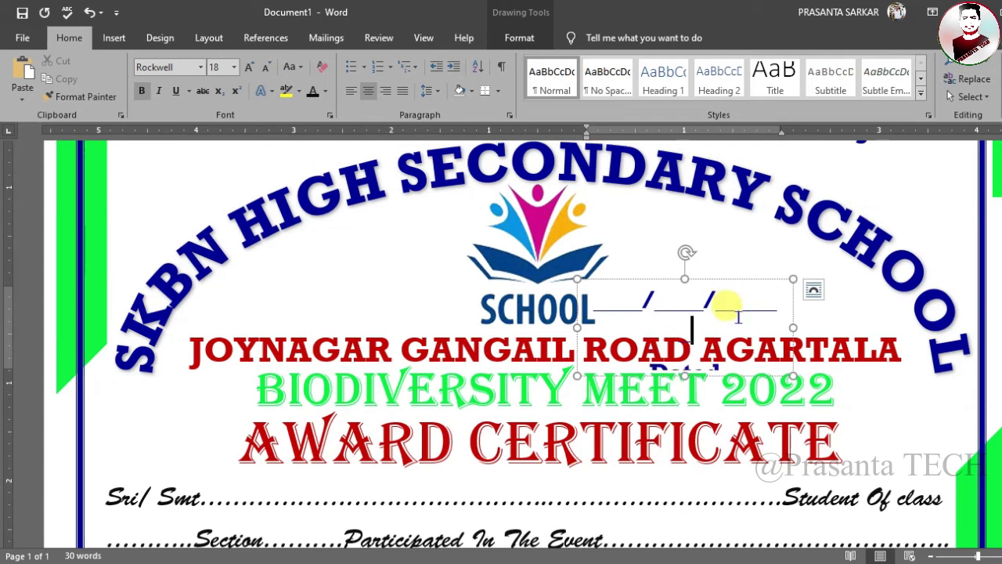
pyautogui.moveTo(793, 326); pyautogui.dragTo(841, 326)
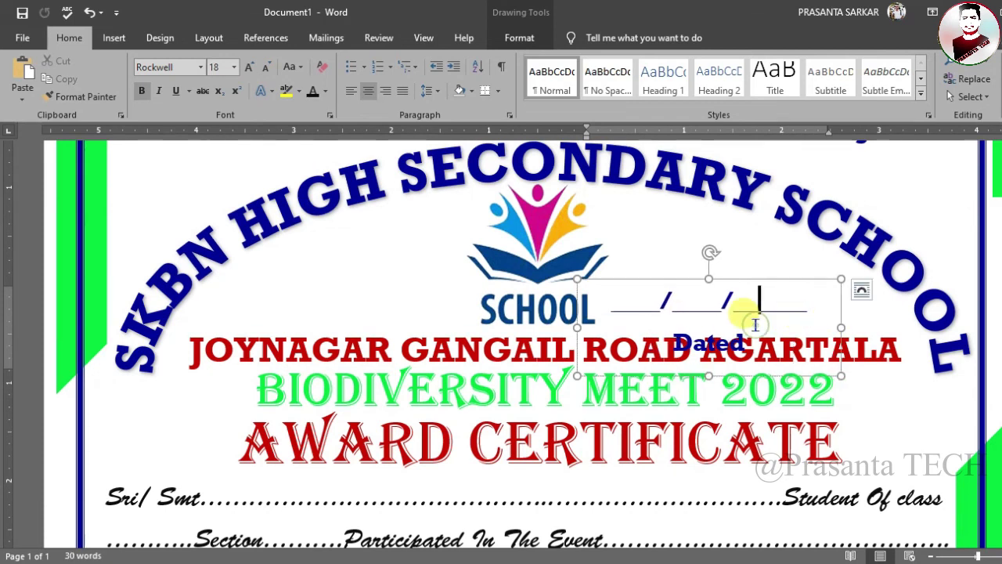
pyautogui.hotkey('ctrl', 'a')
pyautogui.click(430, 92)
pyautogui.click(446, 259)
# - Move the Dated box to the certificate's bottom-left corner
pyautogui.moveTo(726, 279); pyautogui.dragTo(370, 461)
pyautogui.scroll(-3, 360, 462)
pyautogui.moveTo(401, 236); pyautogui.dragTo(248, 396)
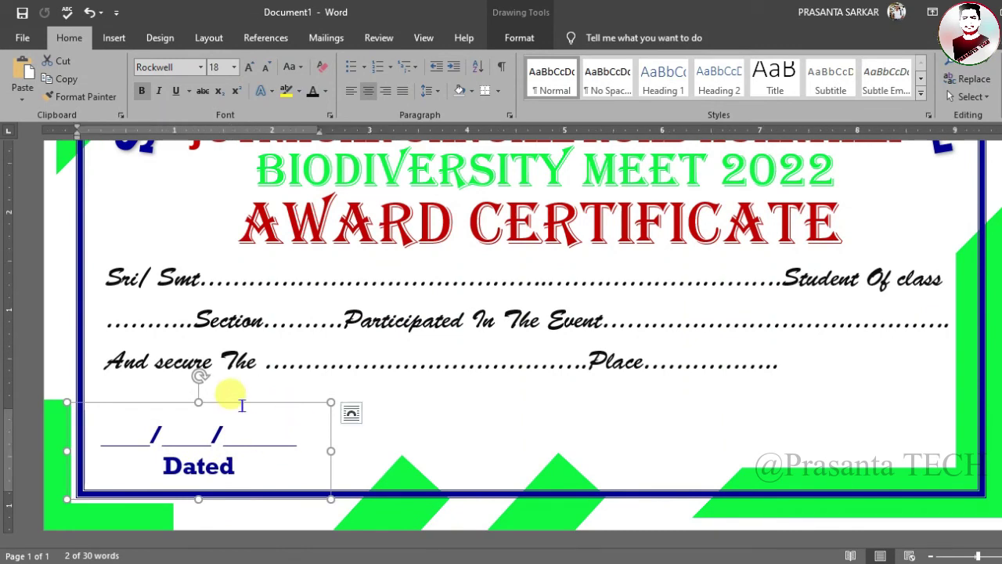
# - Copy the Dated box to the right, clear it, and type HEADMASTER/HEDMISTESS
pyautogui.moveTo(269, 402); pyautogui.dragTo(482, 442)
pyautogui.click(481, 445)
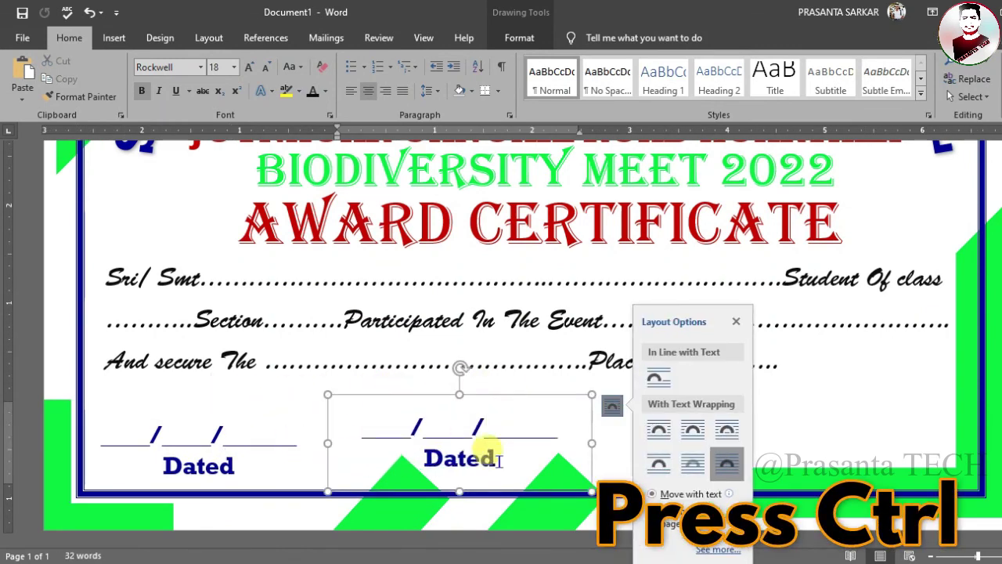
pyautogui.hotkey('ctrl', 'a')
pyautogui.press('Delete')
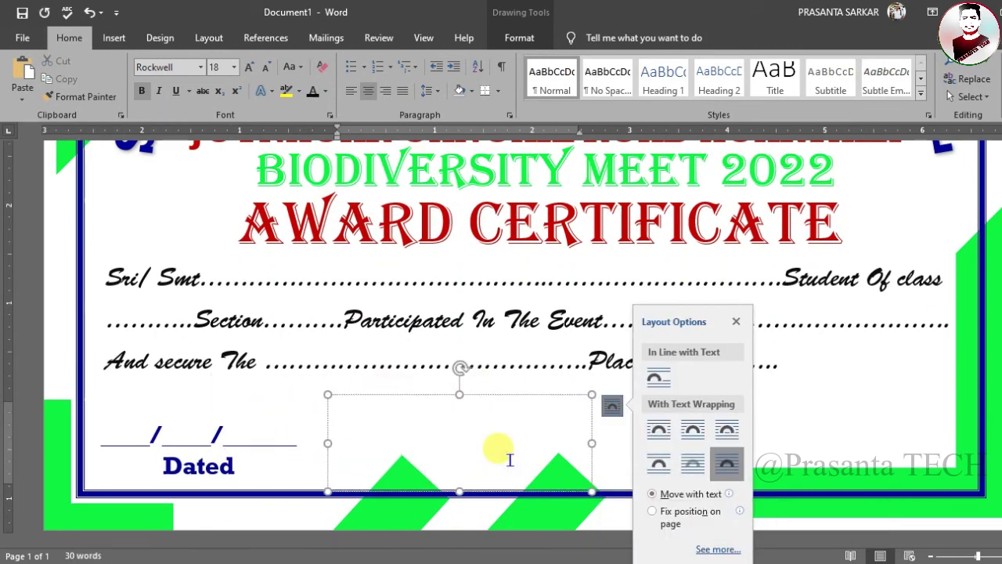
pyautogui.click(732, 321)
pyautogui.write('HEAD')
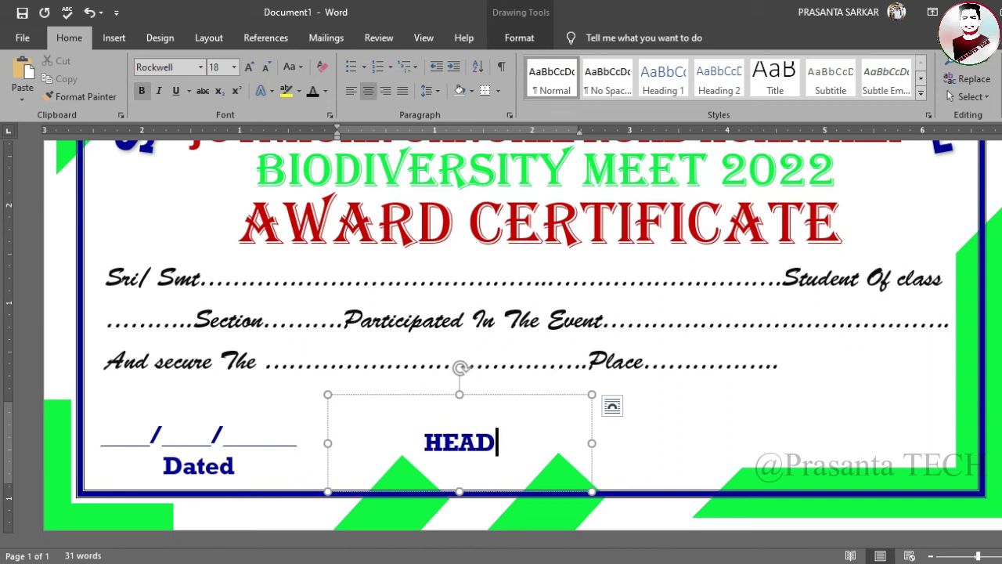
pyautogui.write('MASTER/')
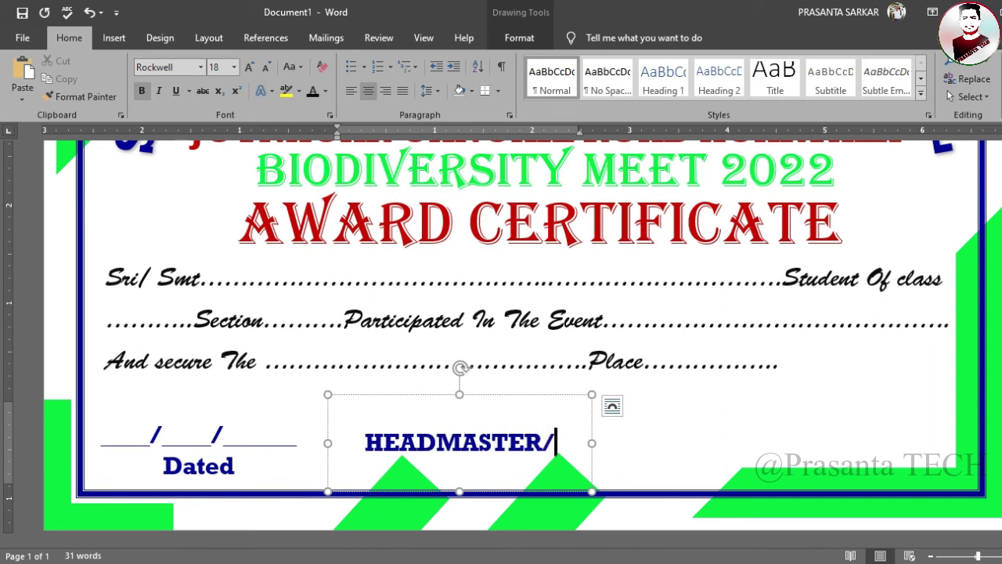
pyautogui.write('HE')
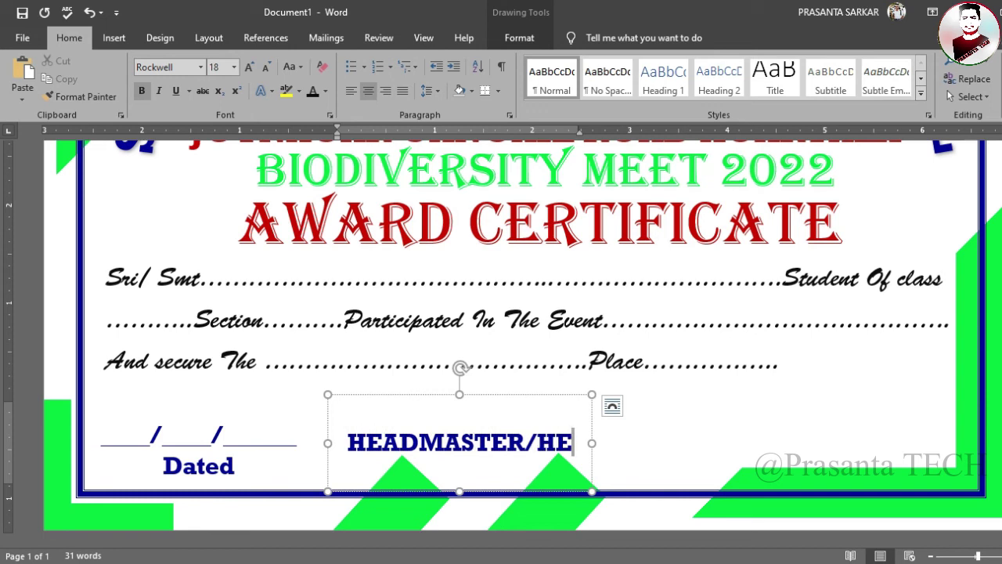
pyautogui.write('DMISTESS')
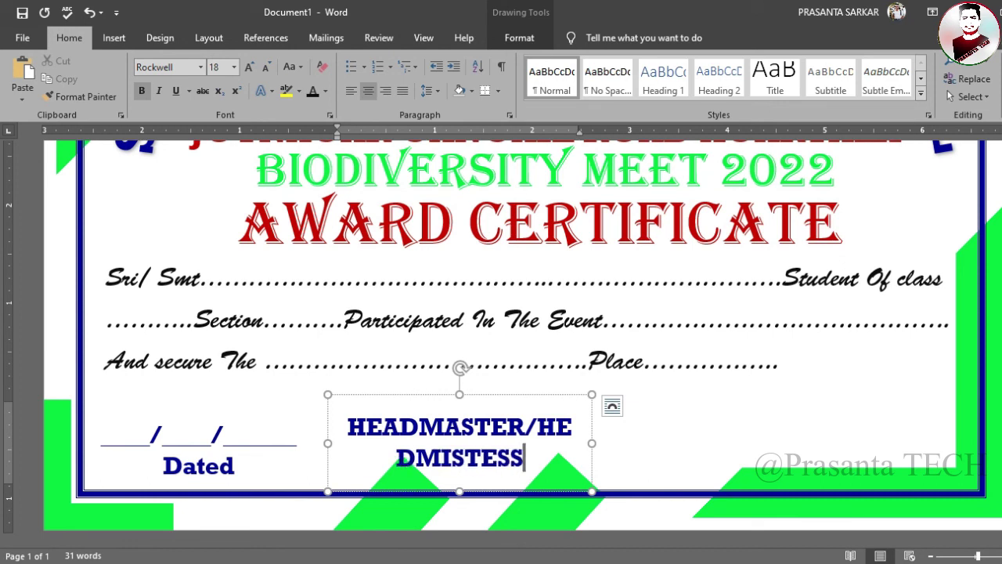
# - Unbold the HEADMASTER/HEDMISTESS label, widen it to one line, and place it bottom-right
pyautogui.tripleClick(452, 421)
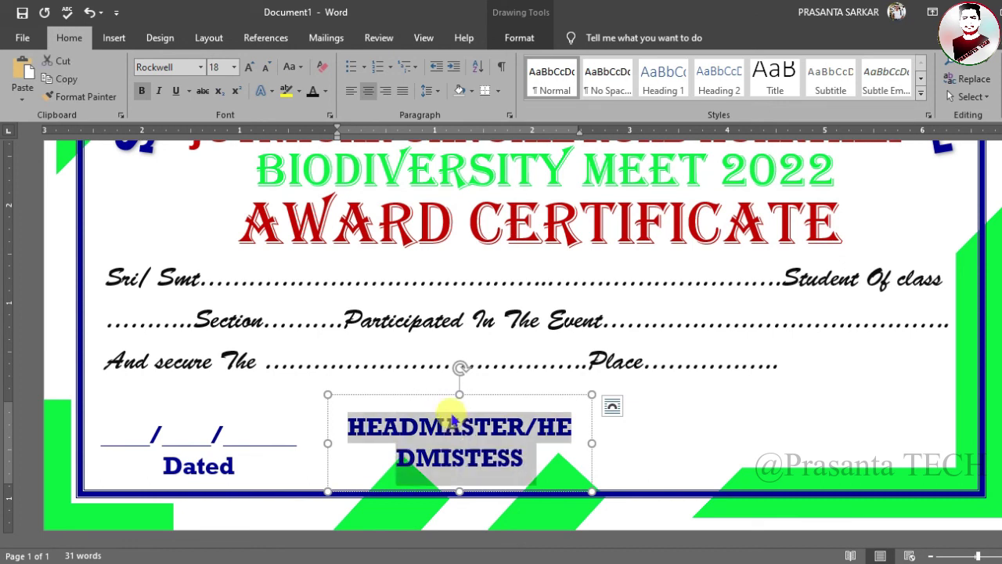
pyautogui.click(141, 92)
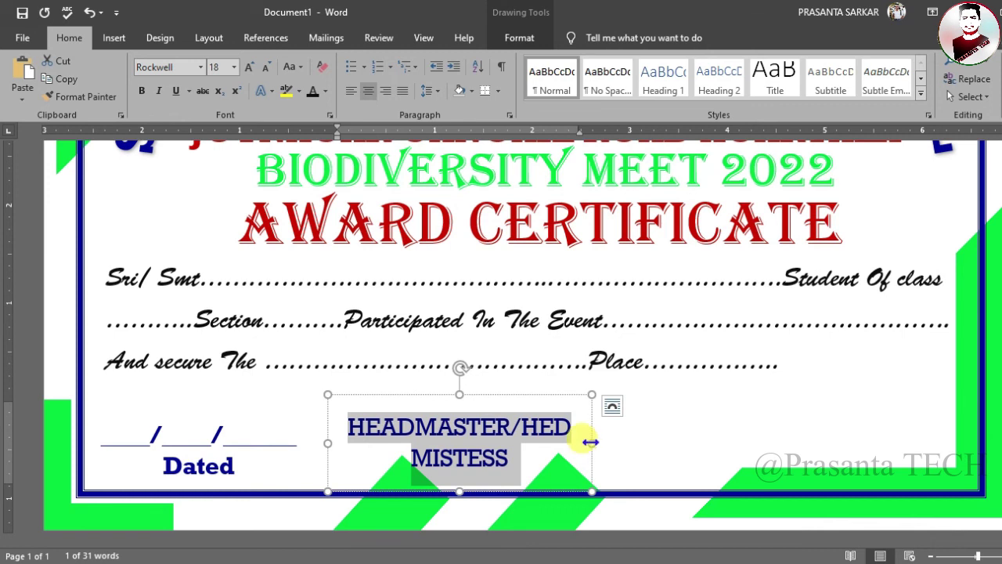
pyautogui.moveTo(588, 443); pyautogui.dragTo(684, 442)
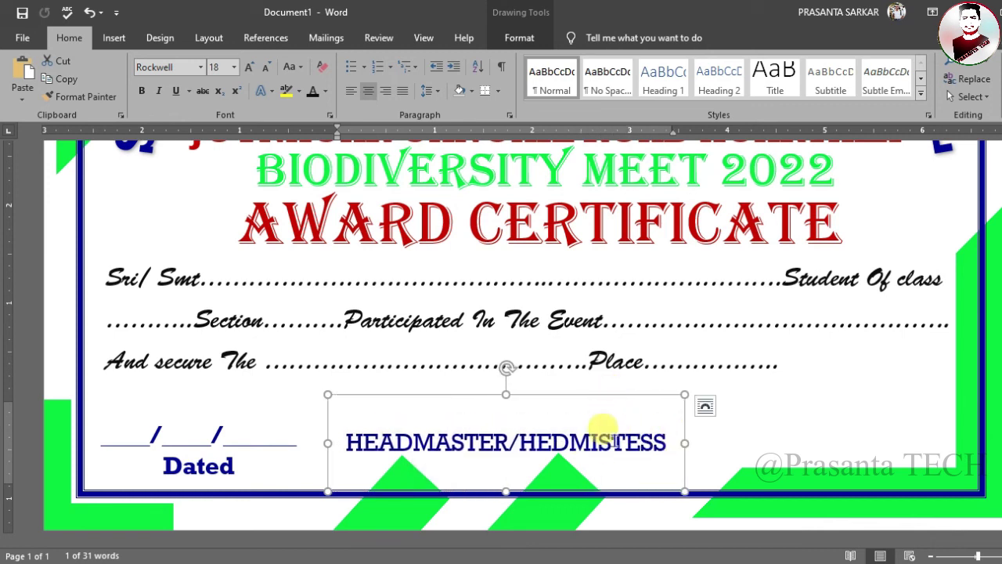
pyautogui.moveTo(600, 396)
pyautogui.mouseDown()
pyautogui.moveTo(830, 401)
pyautogui.moveTo(880, 408)
pyautogui.moveTo(893, 433)
pyautogui.mouseUp()
pyautogui.click(548, 415)
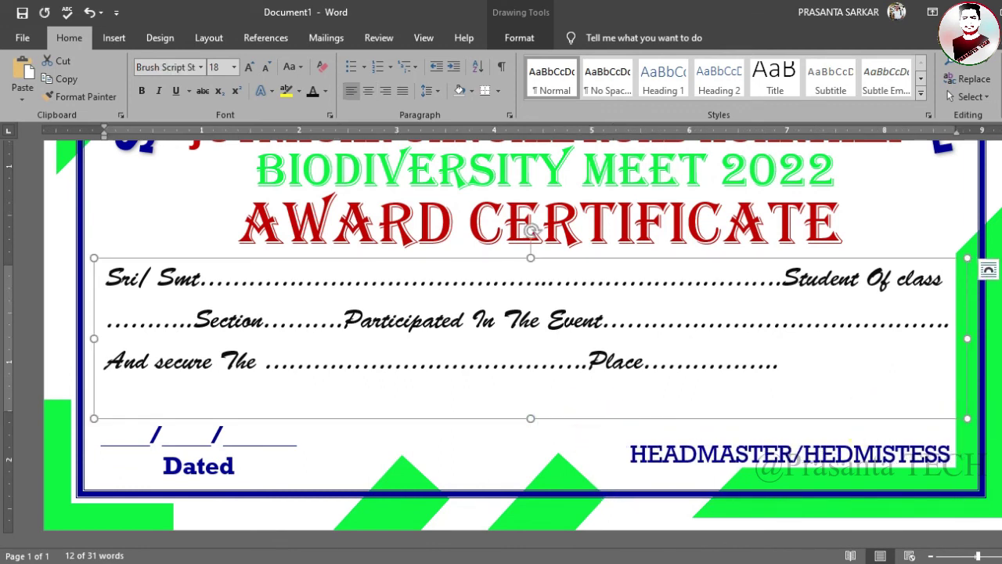
# - Copy the HEADMASTER/HEDMISTESS box upward, delete its text, and narrow it into an empty signature box
pyautogui.scroll(-4, 530, 231)
pyautogui.scroll(-4, 877, 362)
pyautogui.click(876, 363)
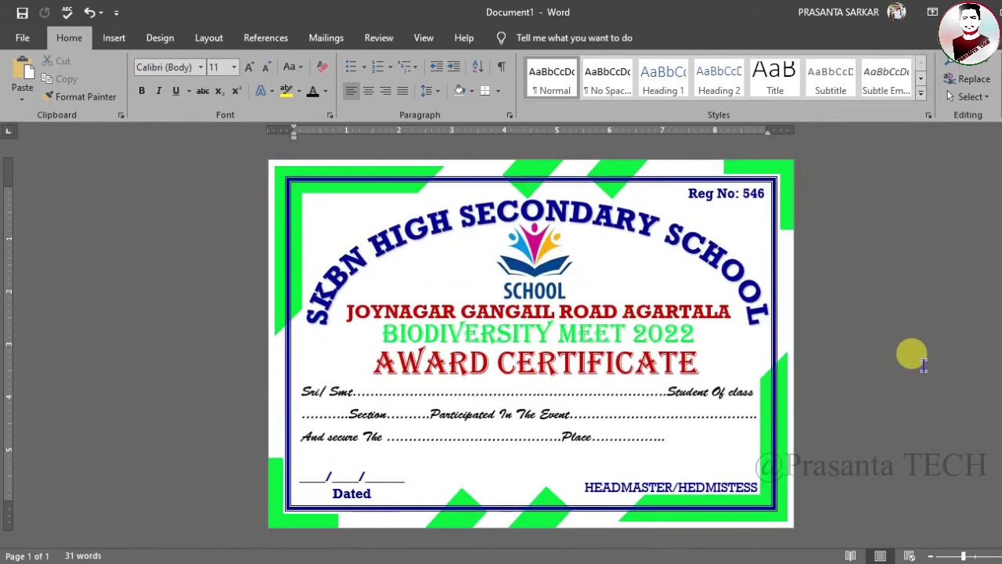
pyautogui.scroll(4, 912, 371)
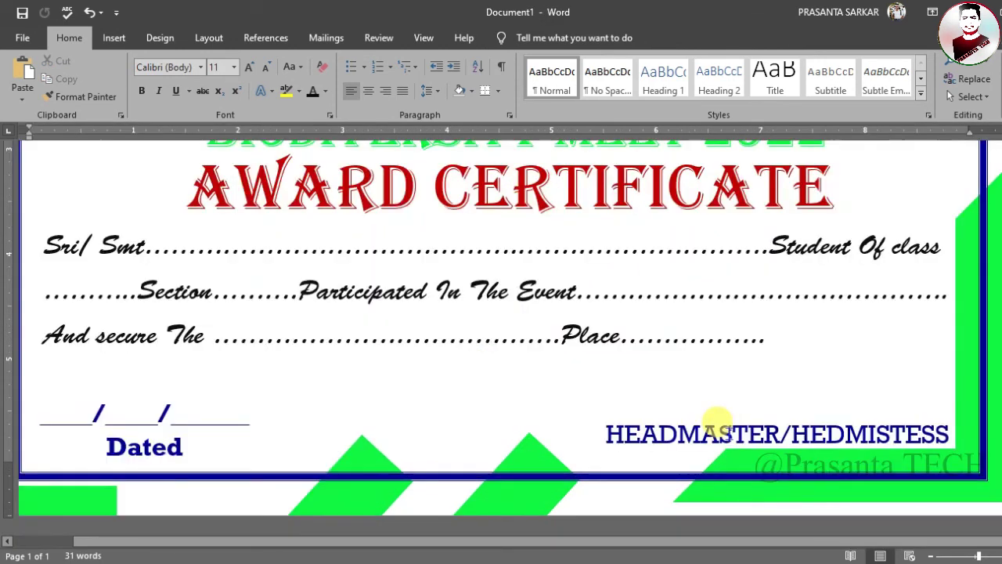
pyautogui.click(716, 418)
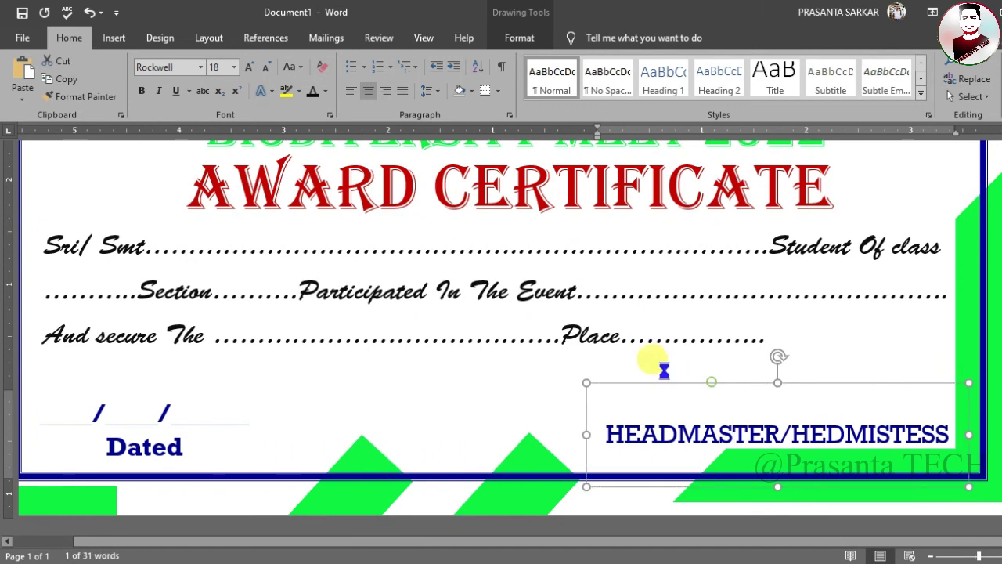
pyautogui.keyDown('ctrl'); pyautogui.moveTo(712, 379); pyautogui.dragTo(556, 326); pyautogui.keyUp('ctrl')
pyautogui.tripleClick(639, 376)
pyautogui.press('Delete')
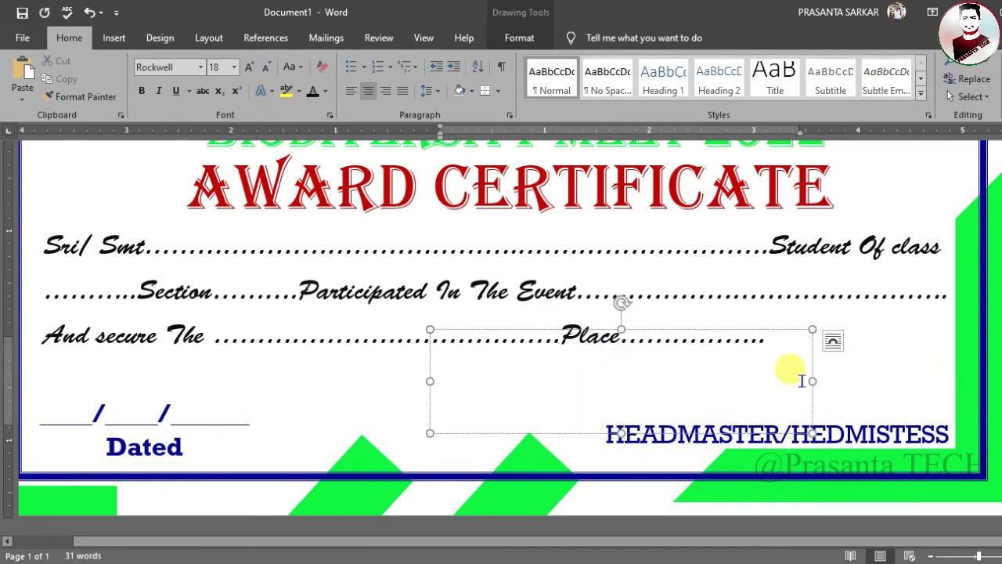
pyautogui.moveTo(812, 381); pyautogui.dragTo(656, 381)
pyautogui.click(517, 38)
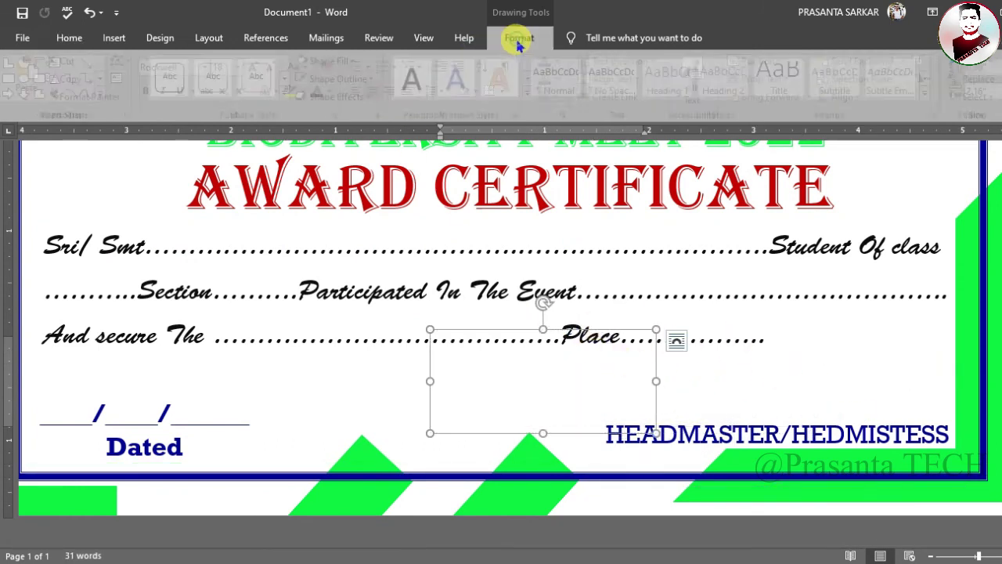
# - Fill the empty box with the Signiture picture from Bg remove Picture and position it above HEADMASTER/HEDMISTESS
pyautogui.click(333, 60)
pyautogui.click(344, 276)
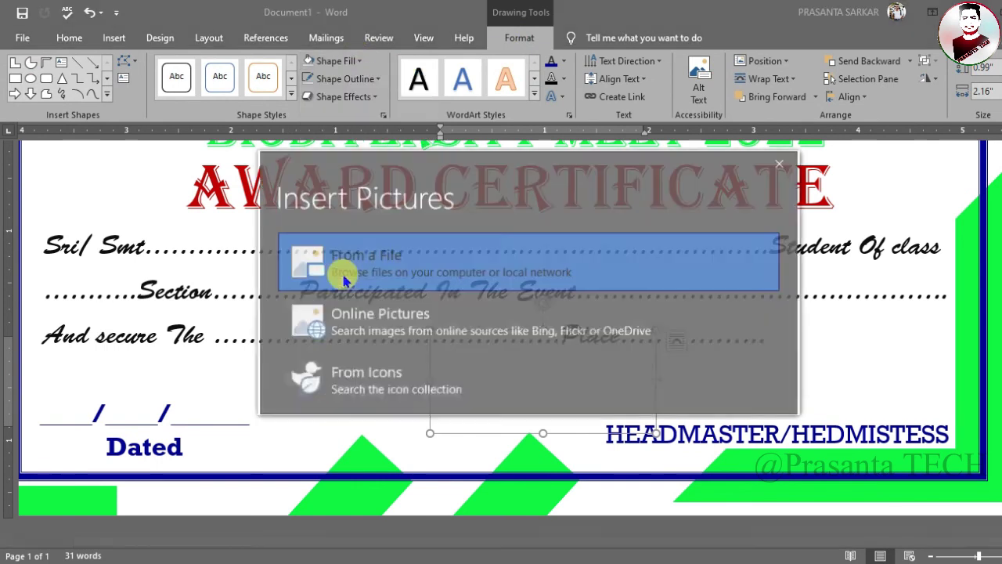
pyautogui.click(371, 261)
pyautogui.doubleClick(255, 163)
pyautogui.scroll(-5, 331, 227)
pyautogui.scroll(-3, 333, 239)
pyautogui.scroll(-5, 333, 243)
pyautogui.scroll(-3, 365, 273)
pyautogui.scroll(-5, 362, 258)
pyautogui.scroll(1, 234, 219)
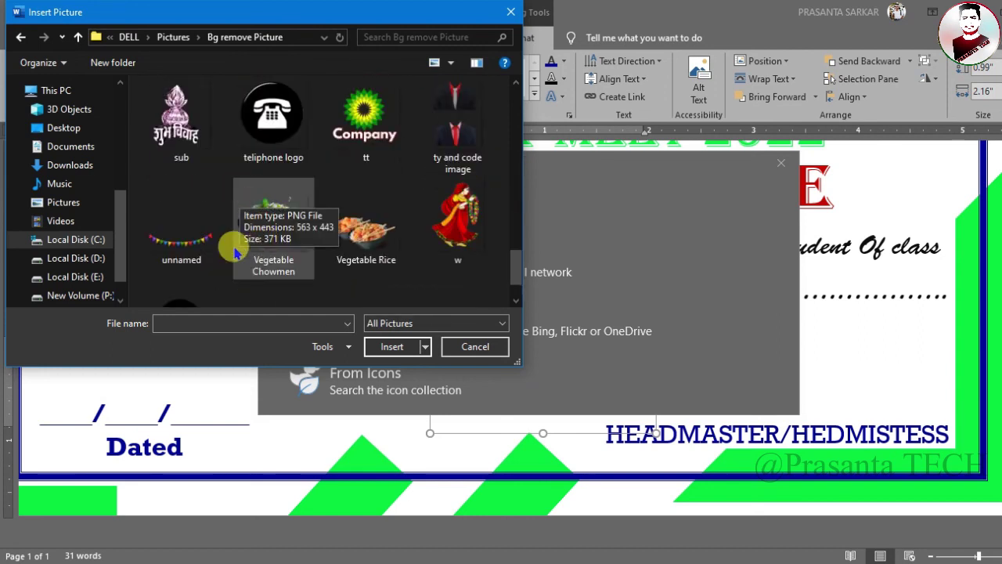
pyautogui.scroll(2, 297, 211)
pyautogui.click(180, 106)
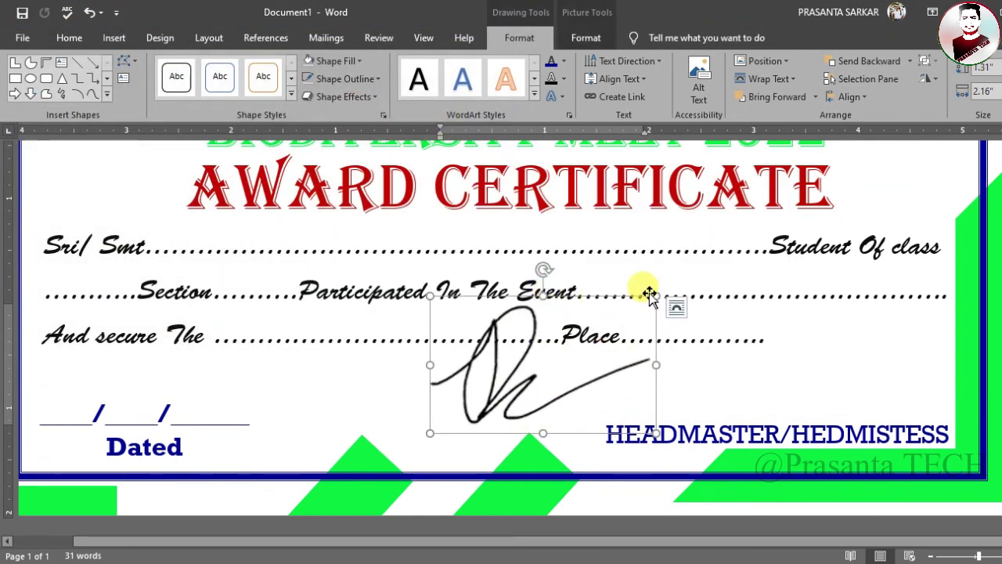
pyautogui.moveTo(528, 356); pyautogui.dragTo(820, 356)
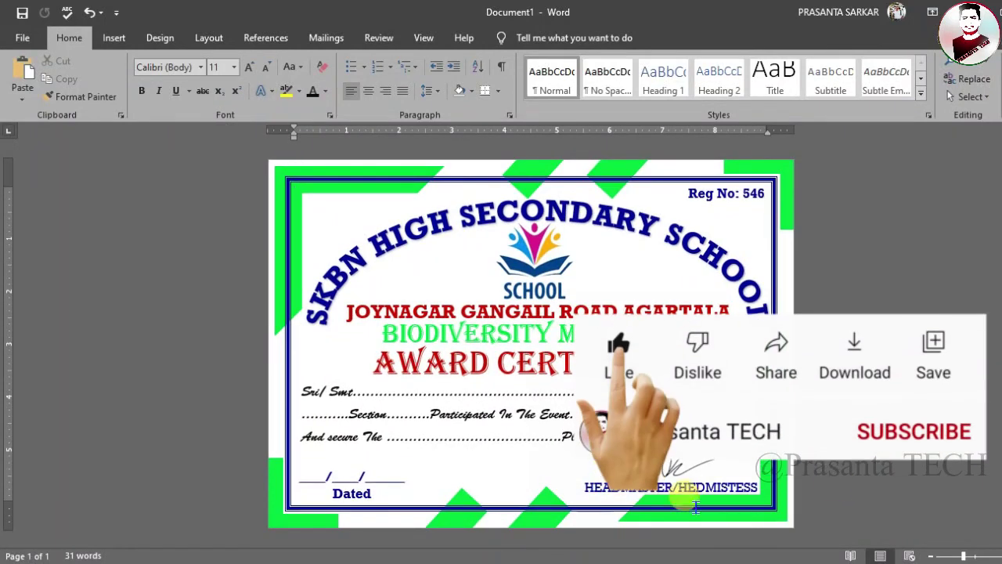
# - Save the certificate as a Word document named Certificate Bio using Save As
pyautogui.click(31, 43)
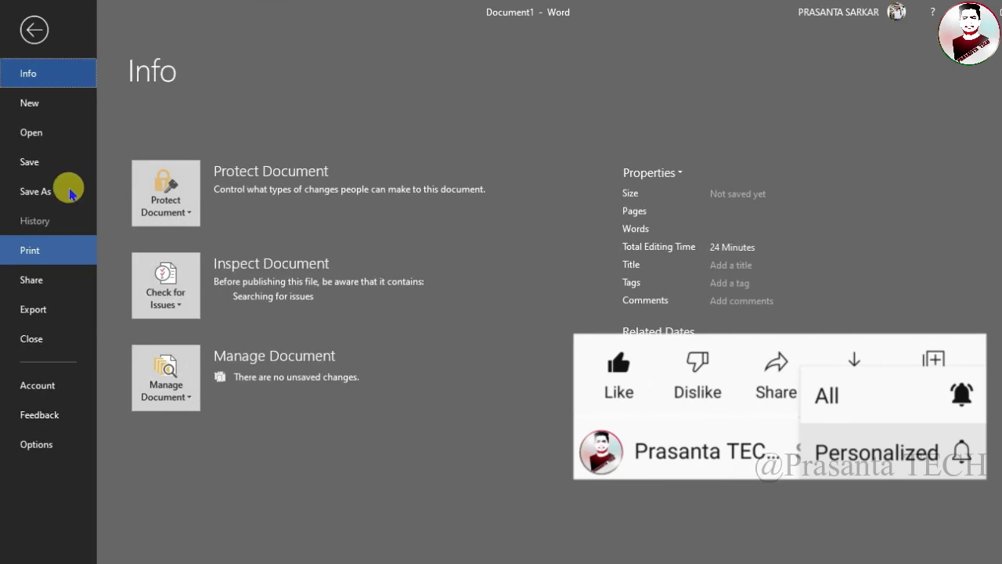
pyautogui.click(51, 194)
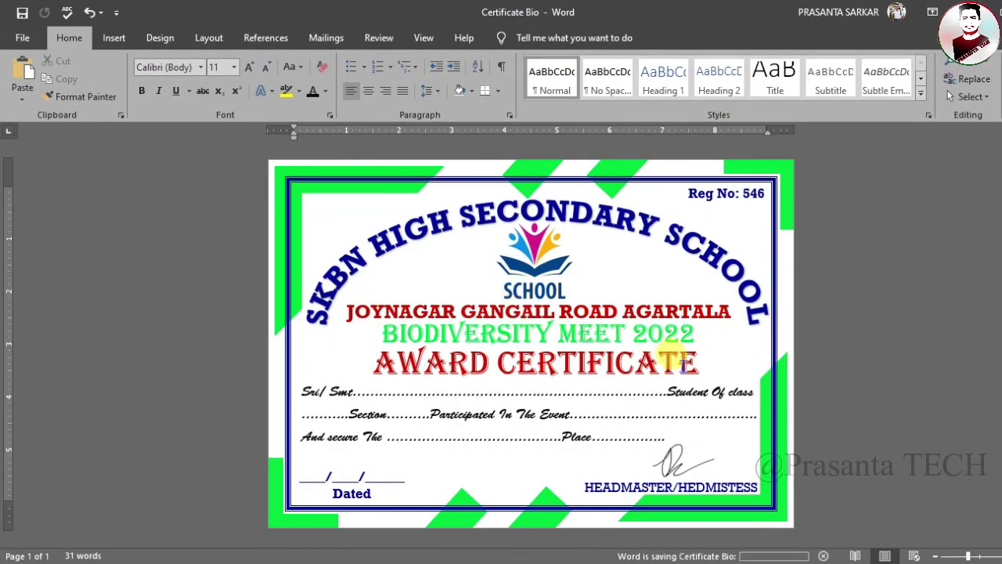
pyautogui.keyDown('ctrl'); pyautogui.scroll(-2, 685, 364); pyautogui.keyUp('ctrl')
pyautogui.keyDown('ctrl'); pyautogui.scroll(3, 689, 368); pyautogui.keyUp('ctrl')
pyautogui.keyDown('ctrl'); pyautogui.scroll(-3, 691, 371); pyautogui.keyUp('ctrl')
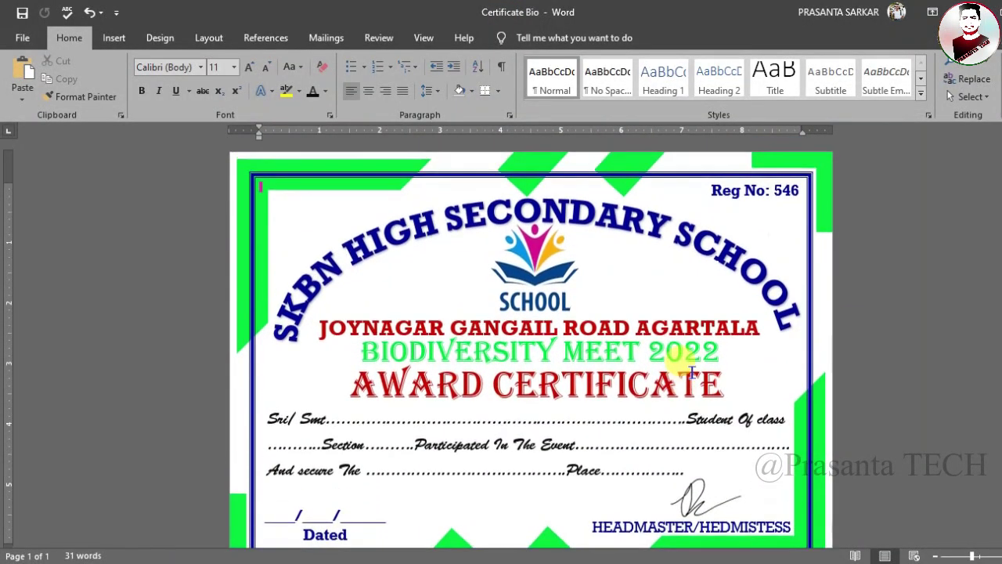